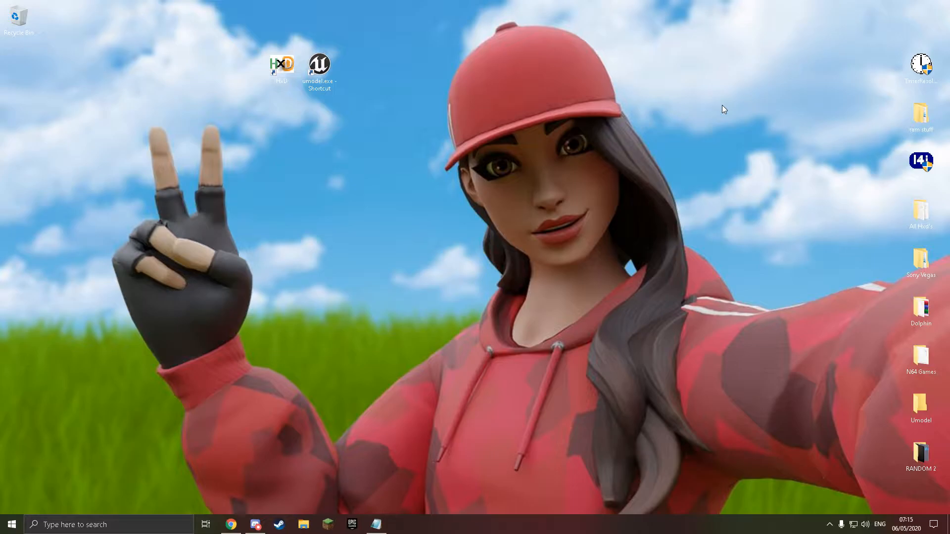
- Move the HxD and umodel shortcuts apart on the desktop and launch umodel
drag(282, 65, 244, 162)
drag(316, 71, 363, 161)
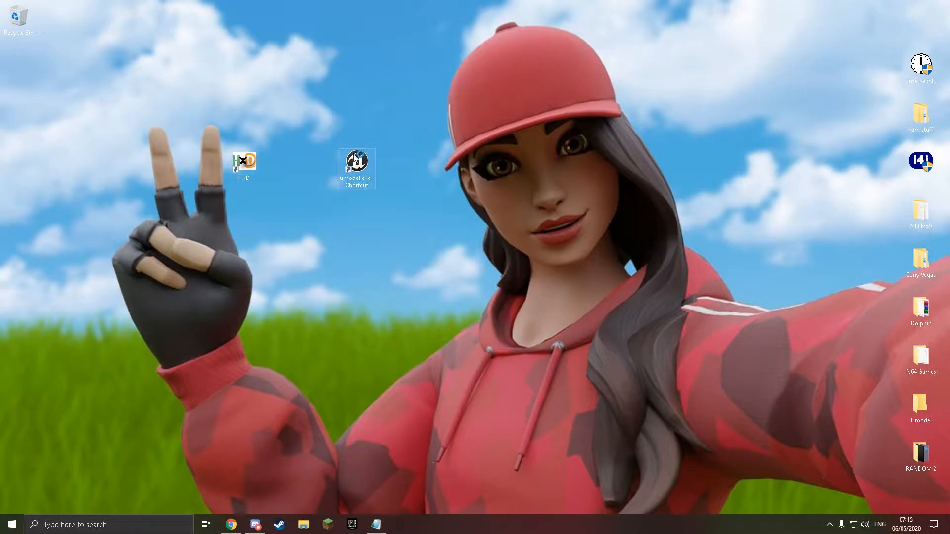
double_click(355, 159)
drag(408, 191, 382, 138)
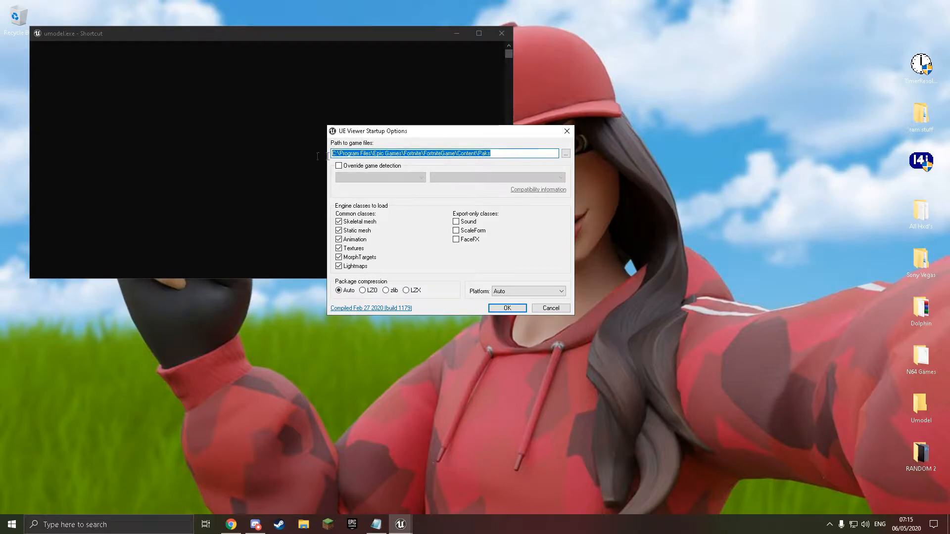
- Examine the directory chooser for the game files path at Fortnite's Paks folder and close it without choosing a folder
drag(395, 153, 588, 152)
click(565, 154)
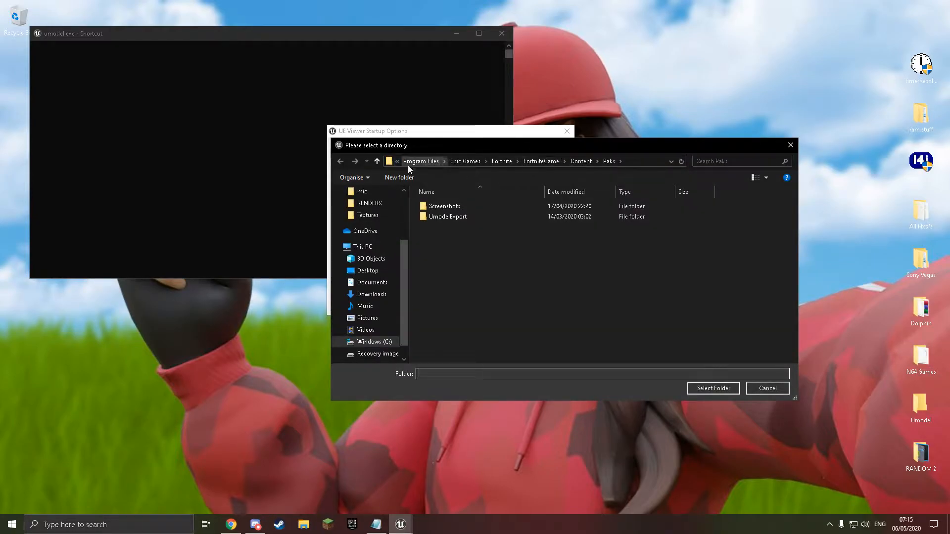
scroll(394, 226, up, 1)
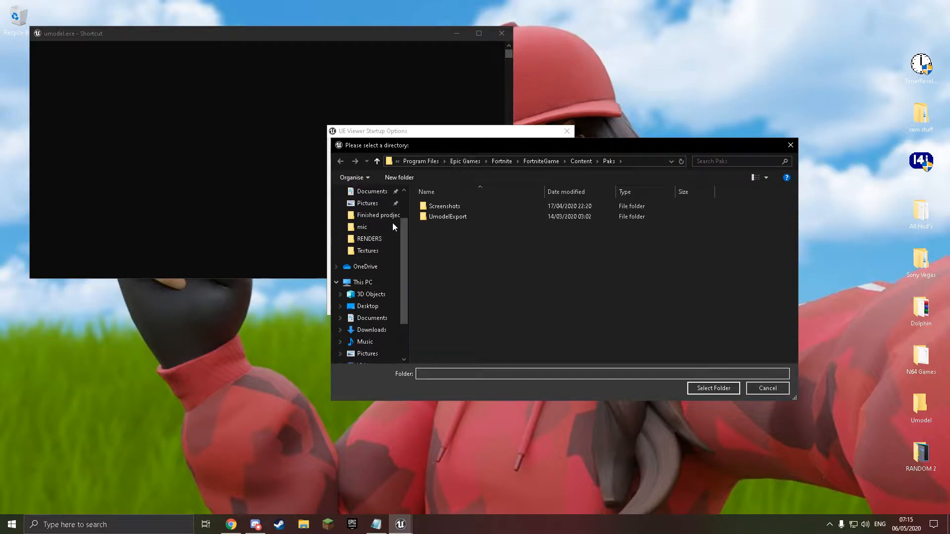
scroll(393, 222, up, 2)
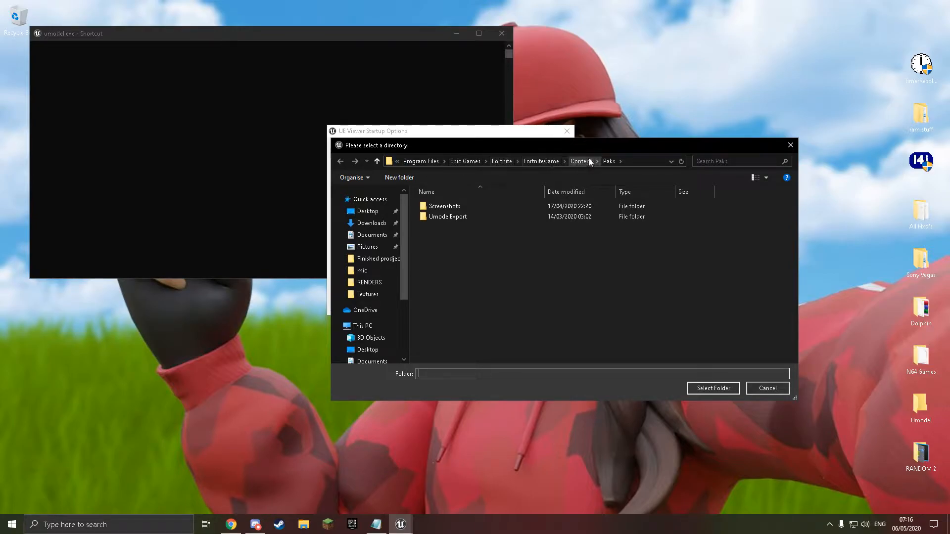
click(790, 144)
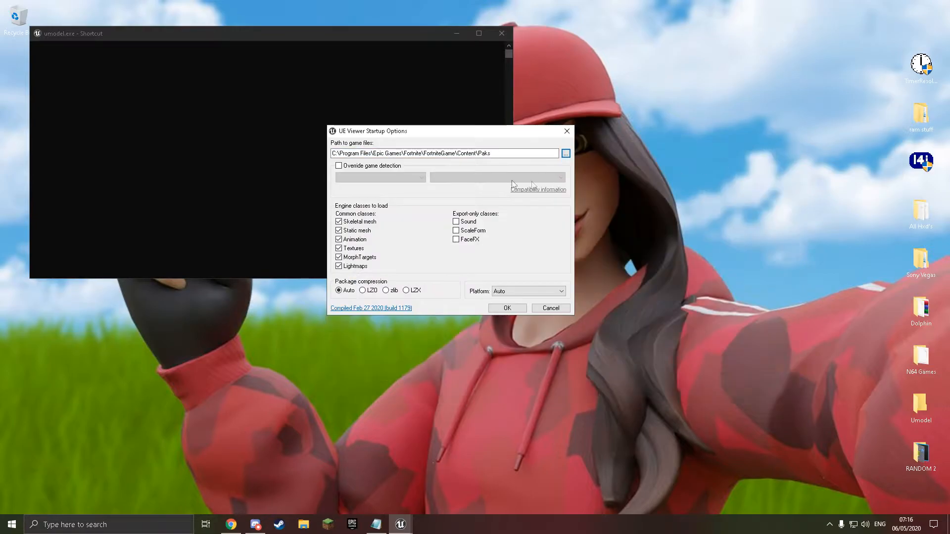
- Override the game detection with Unreal engine 4, version Unreal engine 4.24, and accept the startup options
click(338, 166)
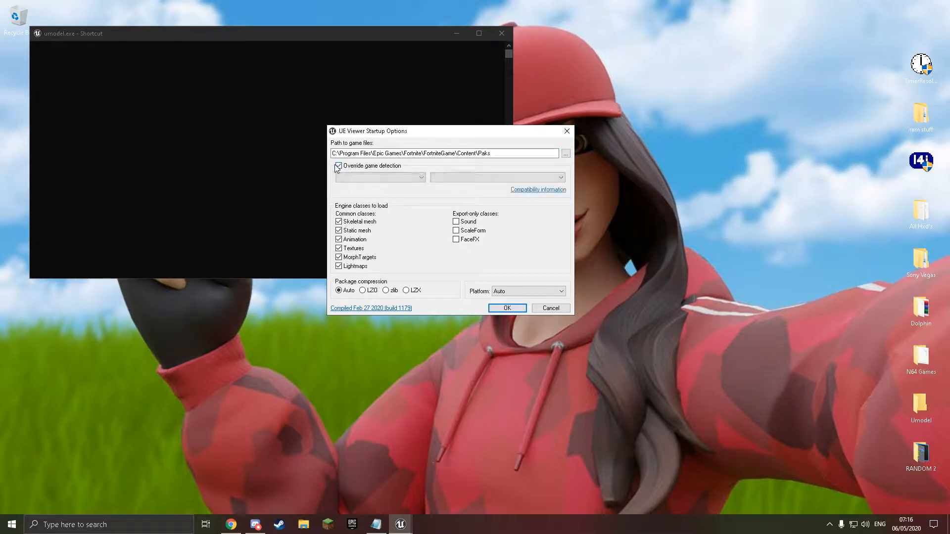
click(356, 177)
click(366, 214)
click(457, 179)
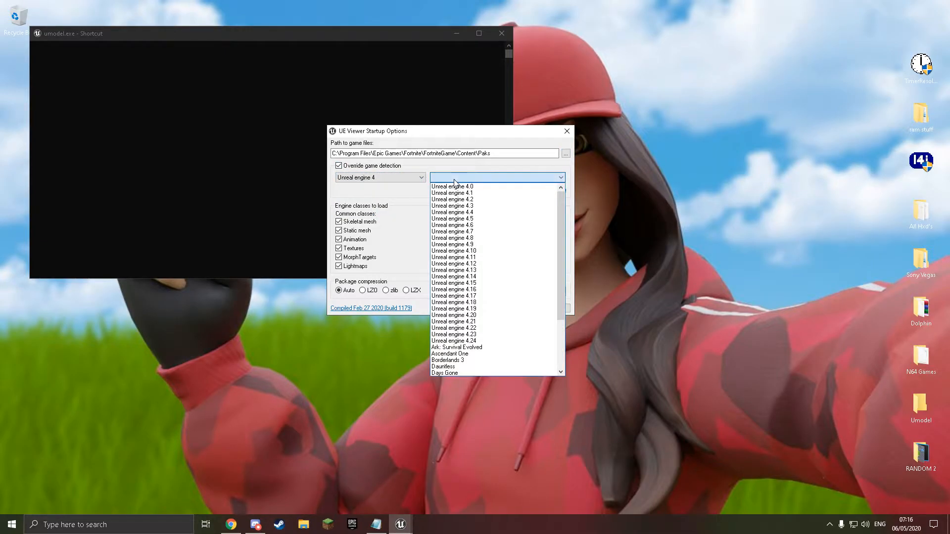
click(464, 341)
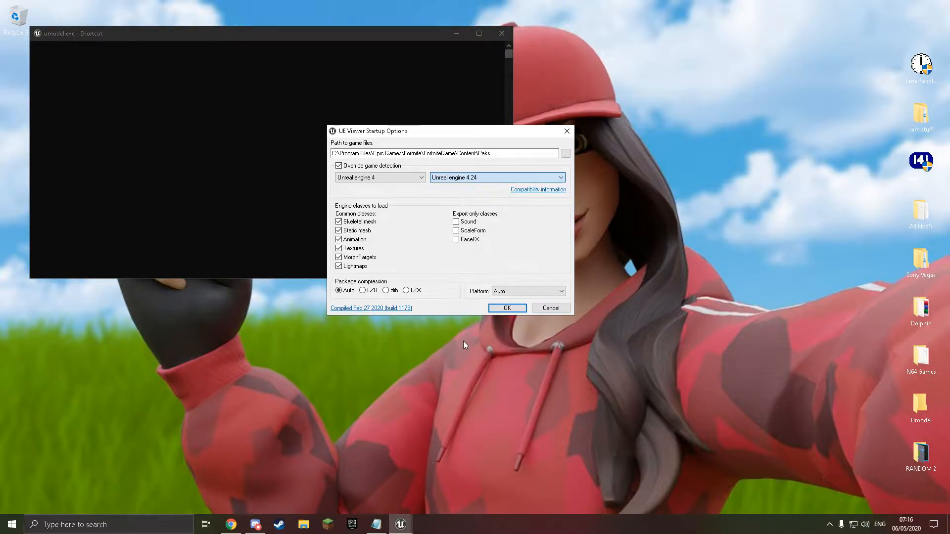
click(510, 311)
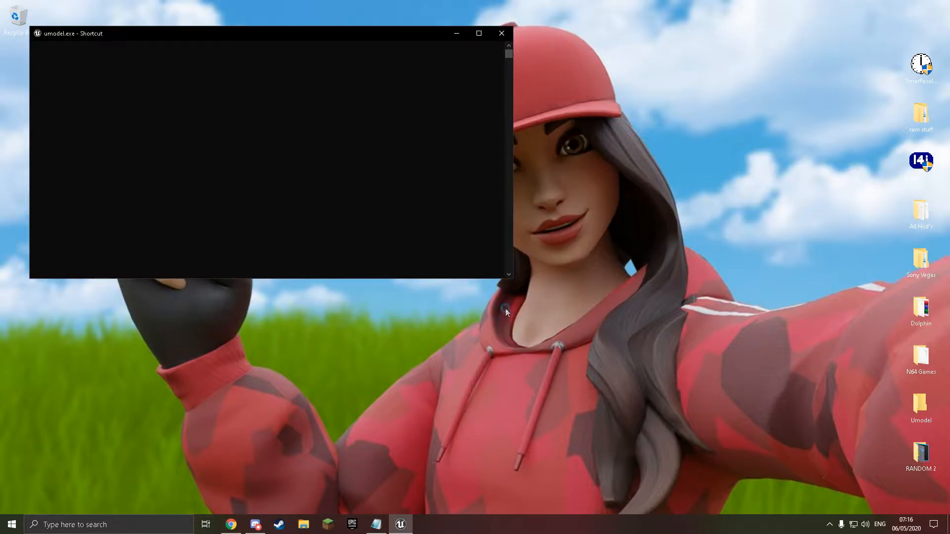
- Search the computer for umodel and open the text file umodel code.txt
click(110, 528)
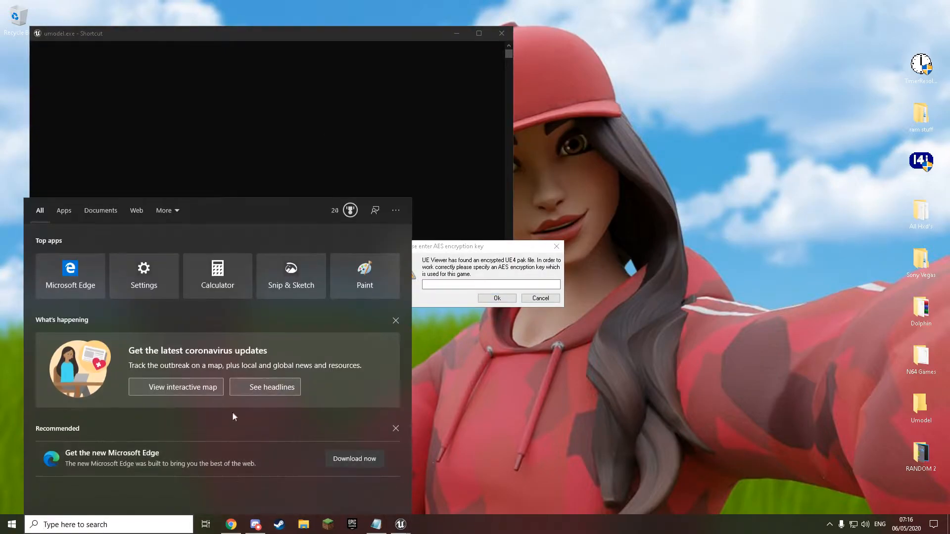
text(aes)
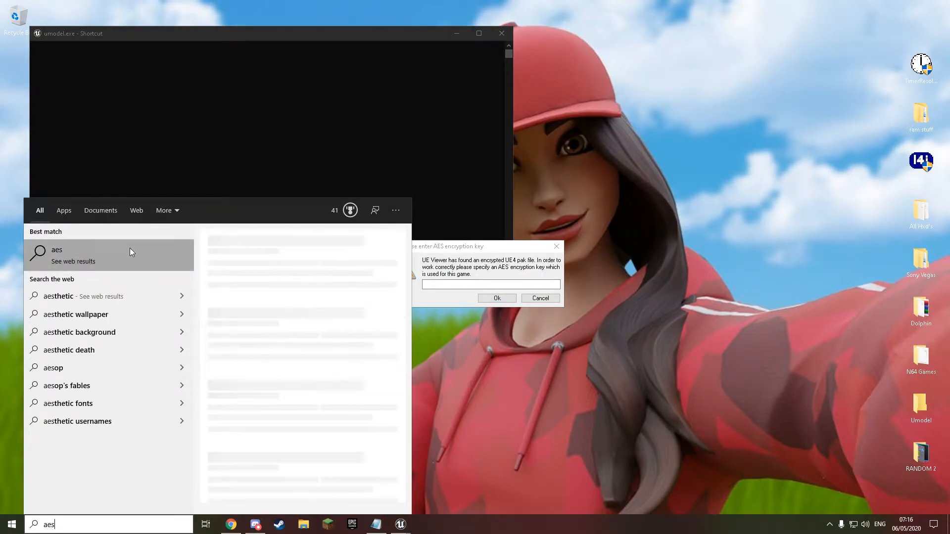
key(BackSpace)
key(BackSpace)
key(BackSpace)
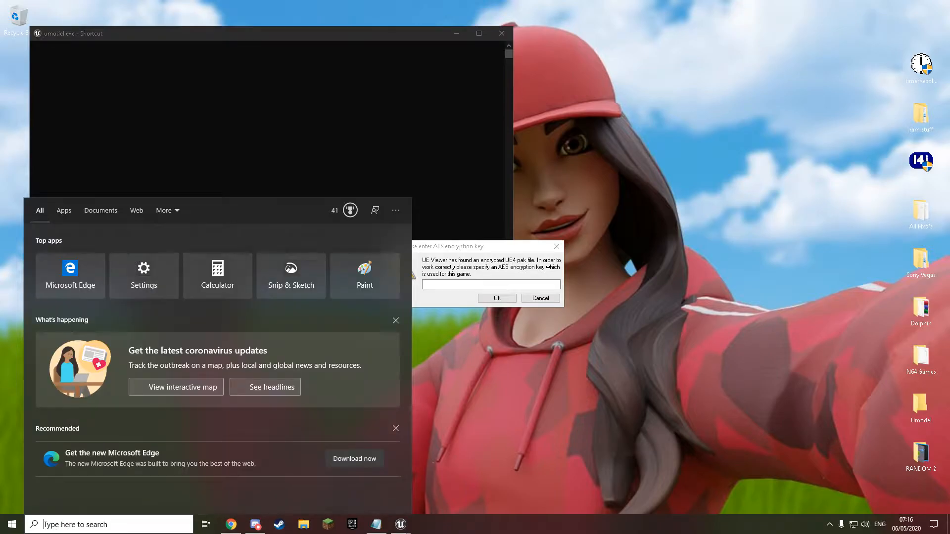
text(umodel)
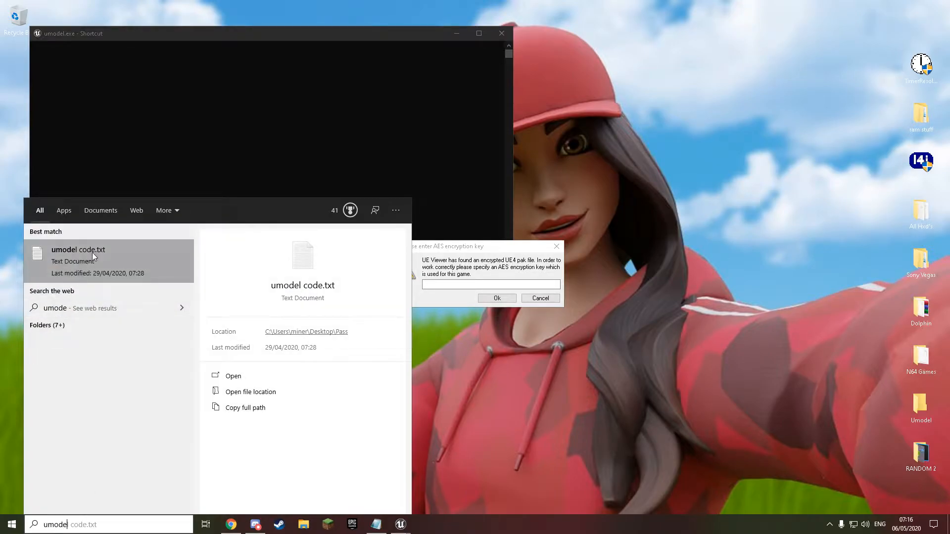
click(94, 256)
- Copy the AES key from the text file, close the file, and submit the key in UE Viewer's AES encryption key prompt
double_click(468, 89)
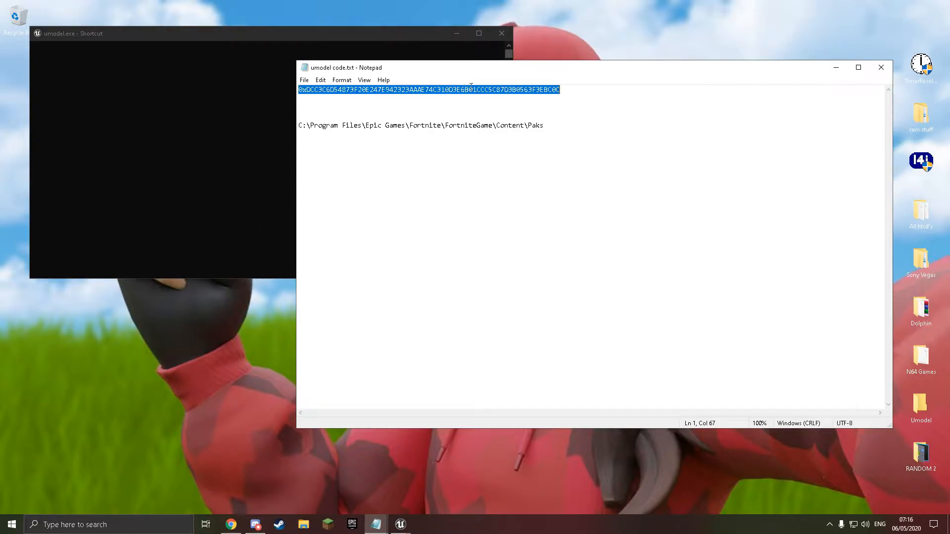
click(880, 68)
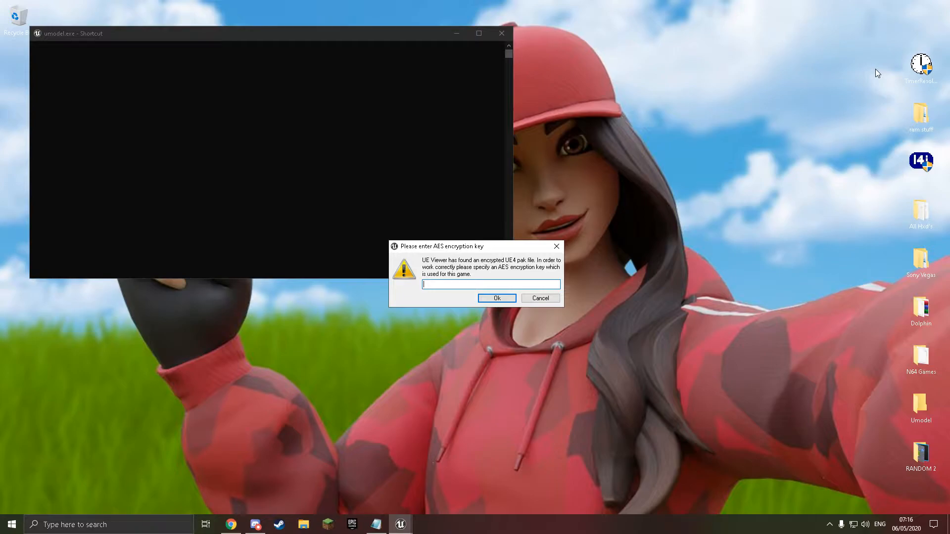
key(ctrl+v)
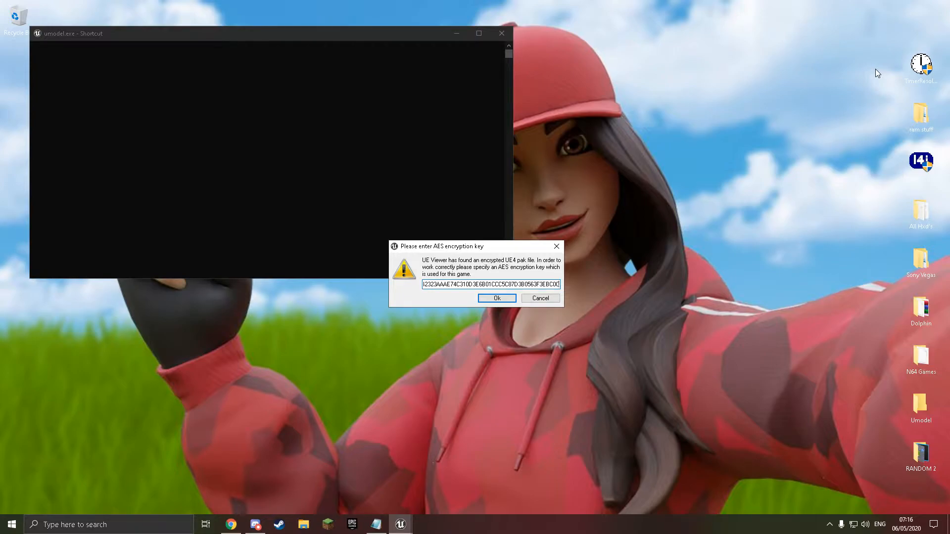
key(Return)
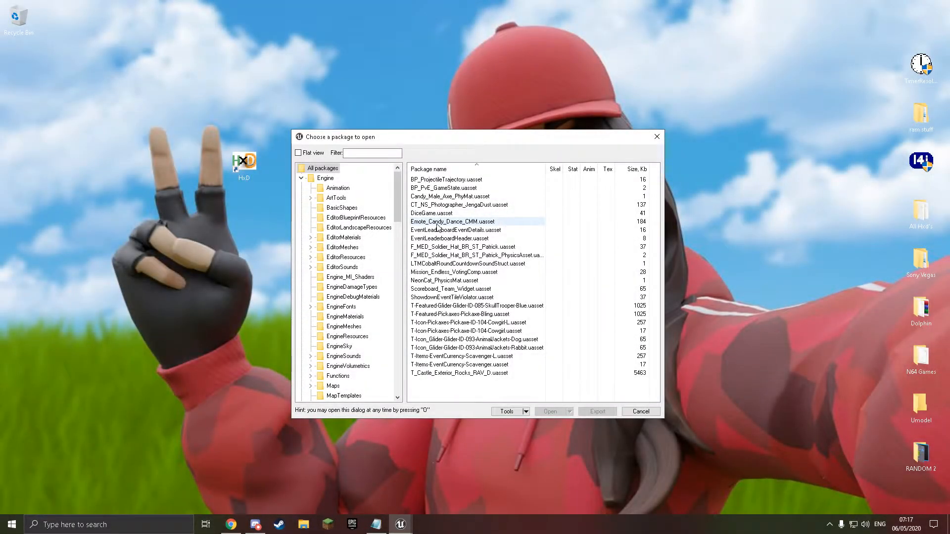
- Enlarge the package selection window and reposition it near the upper part of the desktop
drag(292, 130, 62, 6)
drag(263, 17, 412, 90)
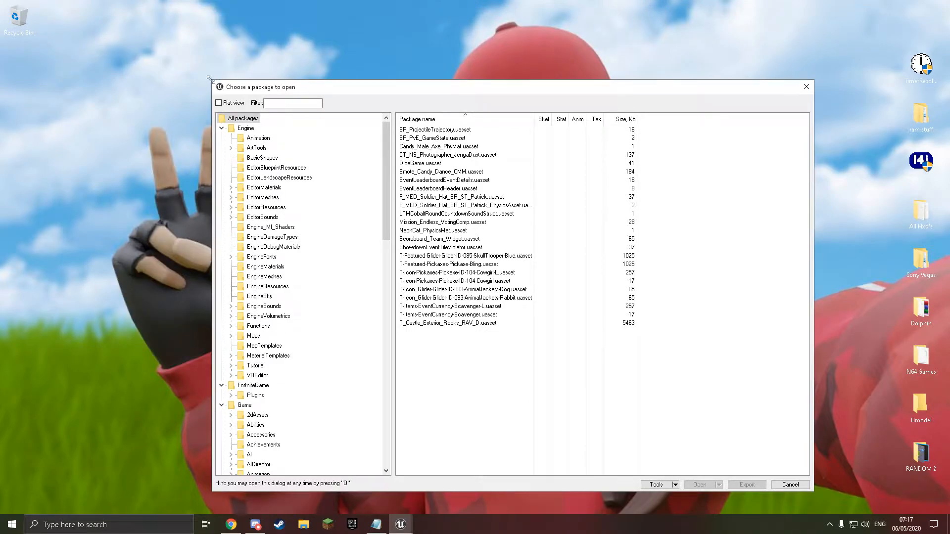
drag(207, 78, 121, 24)
drag(271, 34, 219, 23)
- Examine the first skin IDs in the Fortnite IDs spreadsheet in Chrome, glancing at UE Viewer's package list in between
click(240, 523)
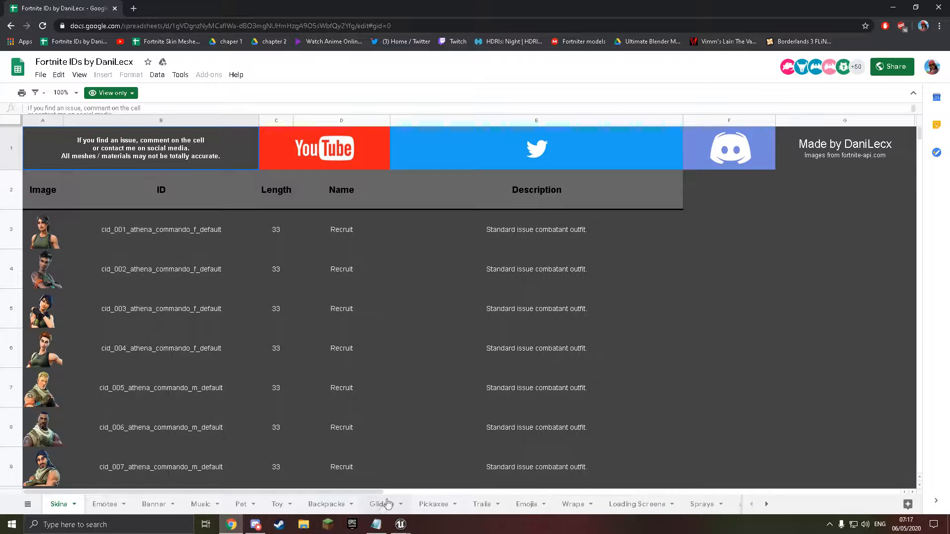
scroll(150, 300, down, 1)
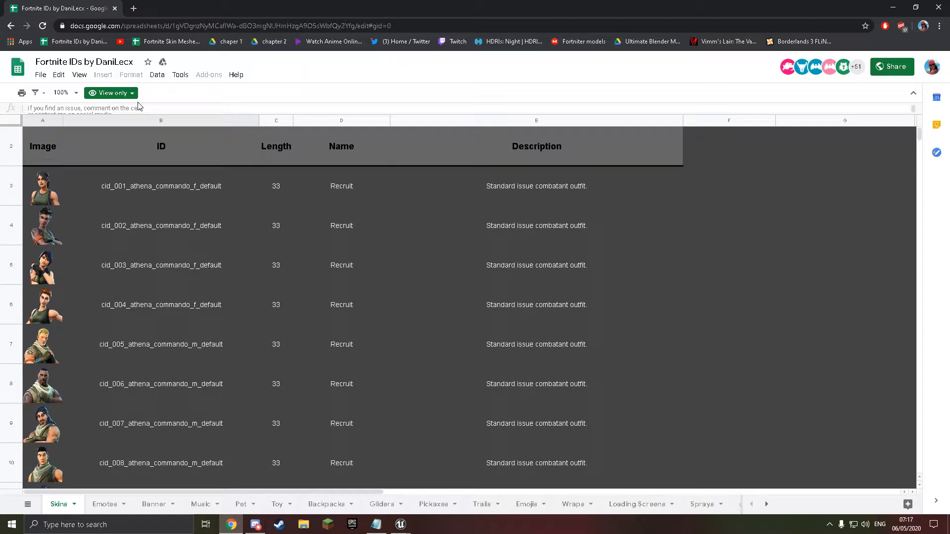
scroll(185, 307, down, 5)
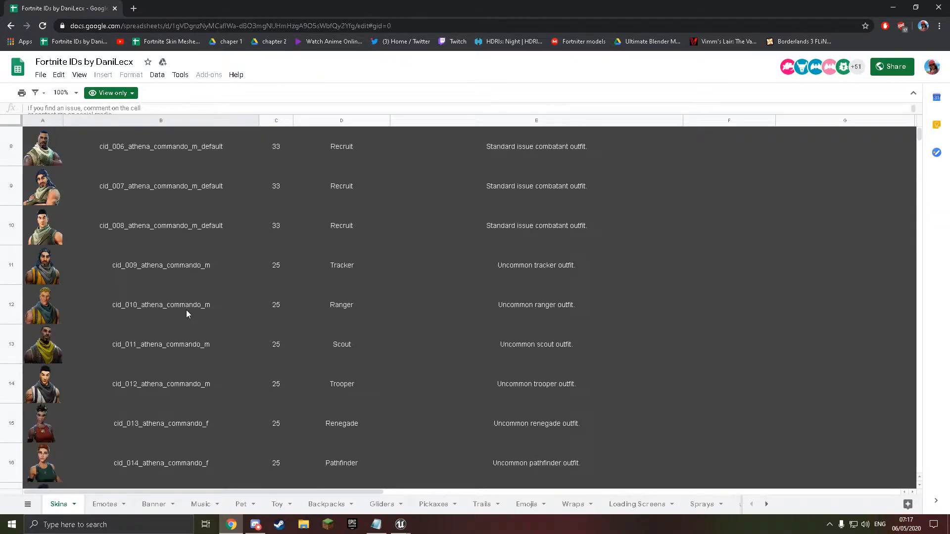
scroll(186, 310, down, 6)
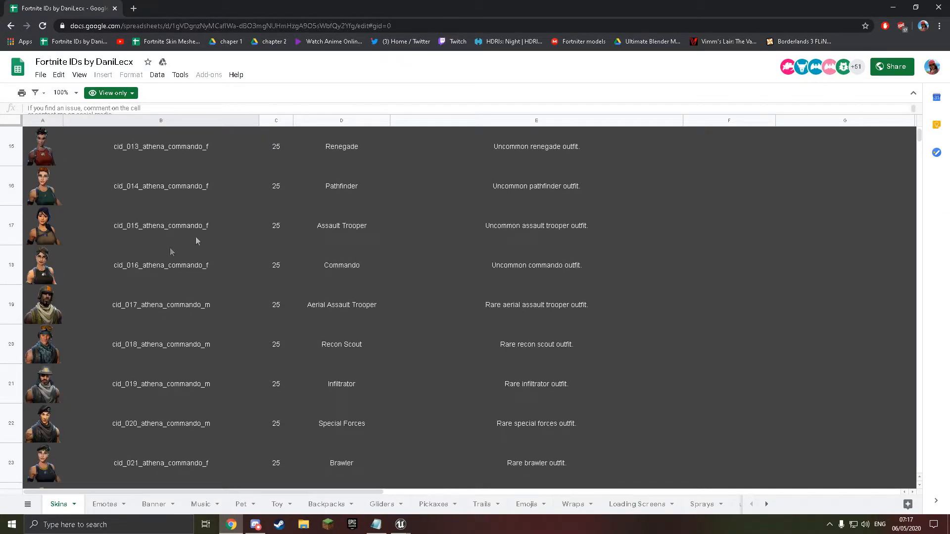
scroll(265, 232, down, 1)
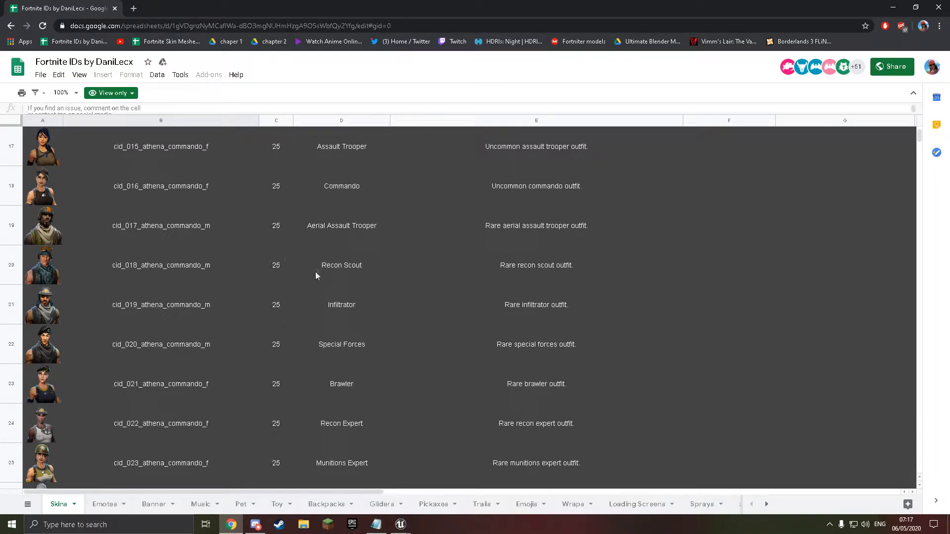
mouse_move(400, 524)
click(454, 493)
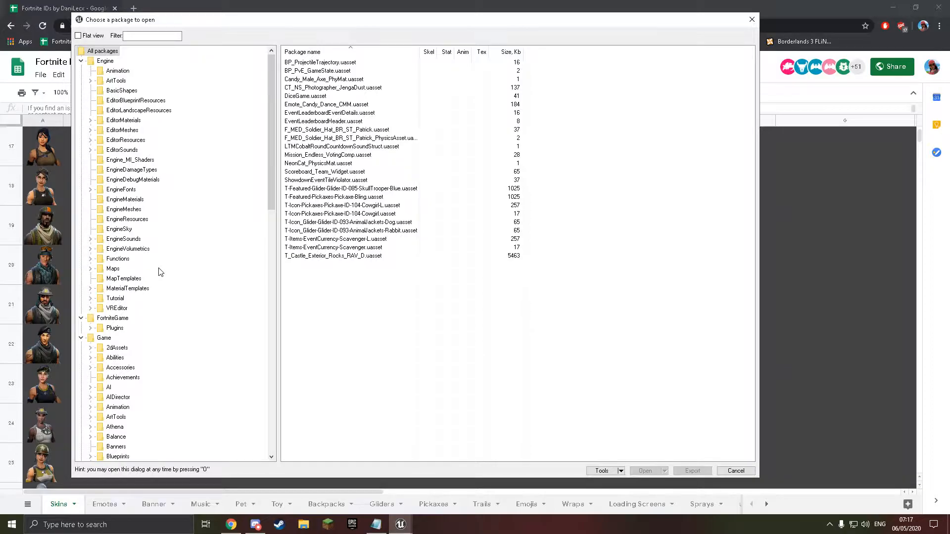
click(817, 10)
- Look through the Skins sheet down to the entries around cid_680 to find an outfit and its ID
scroll(233, 265, down, 8)
scroll(231, 261, down, 17)
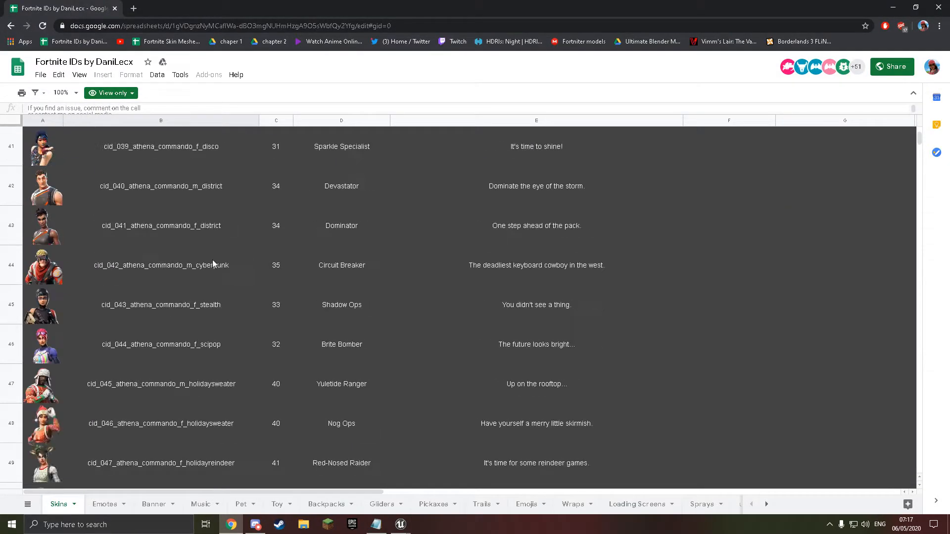
scroll(204, 260, down, 10)
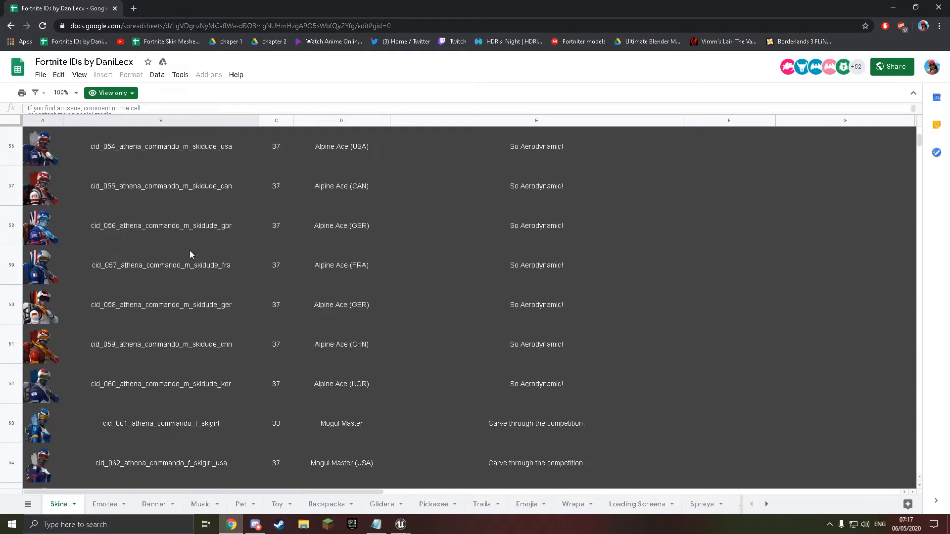
scroll(184, 253, down, 13)
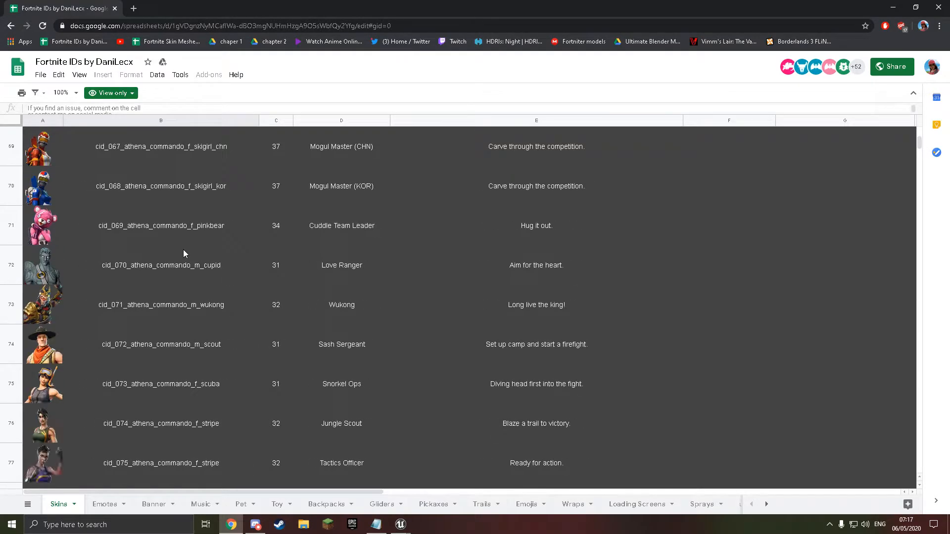
scroll(183, 253, down, 12)
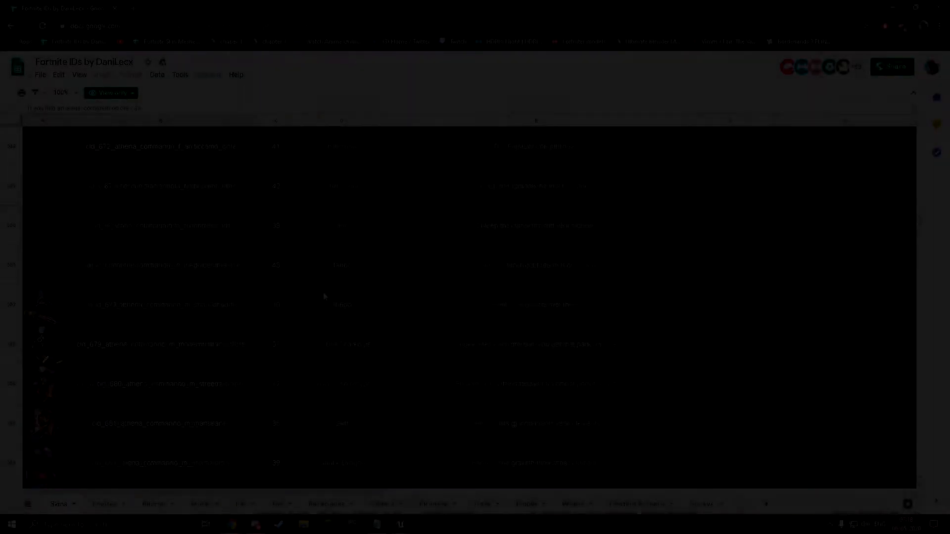
scroll(111, 184, down, 14)
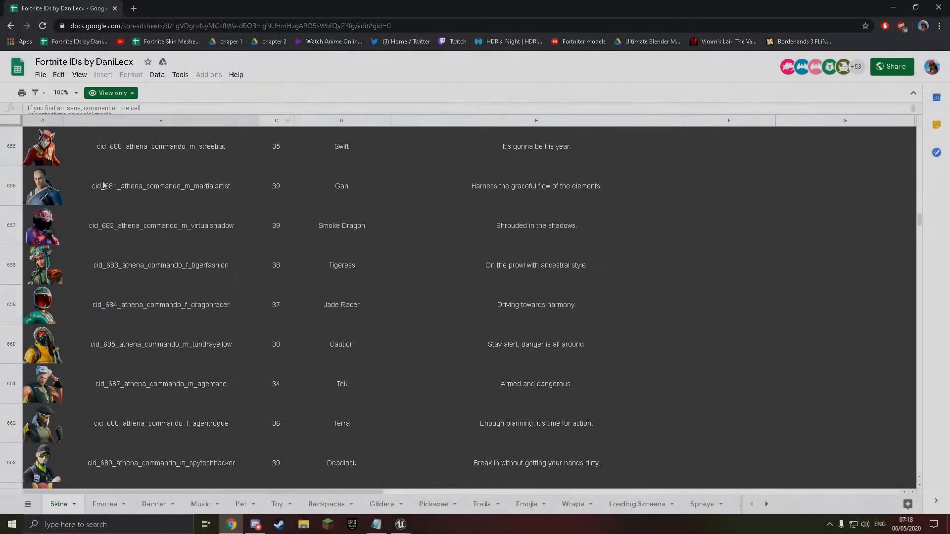
scroll(118, 225, up, 12)
scroll(115, 213, down, 5)
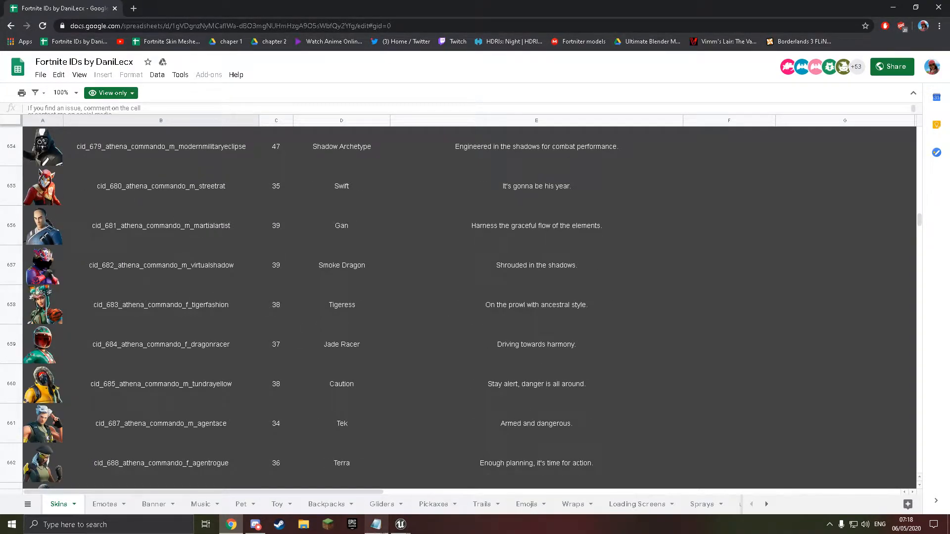
- Send "?path Tigress" in the Discord general channel and return to the Fortnite IDs spreadsheet in Chrome
mouse_move(399, 531)
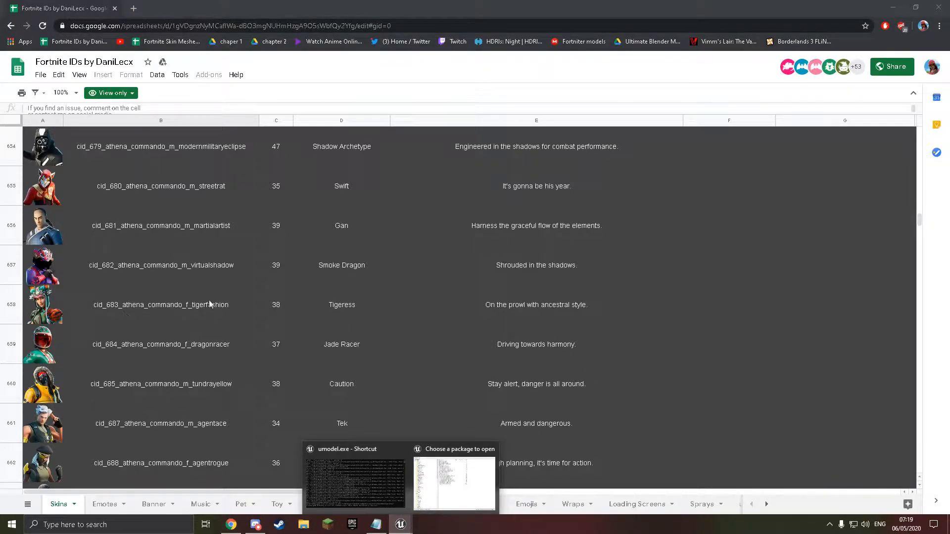
click(255, 525)
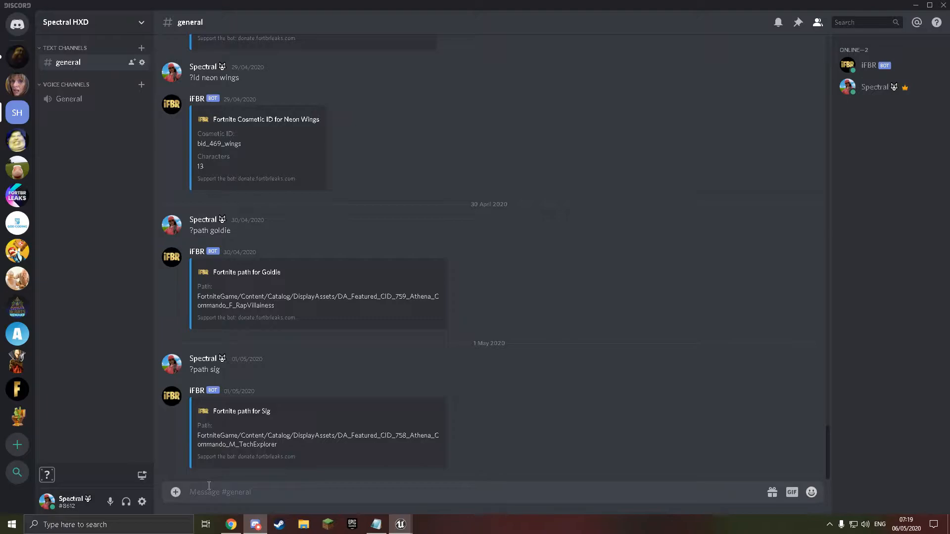
text(?path Tigress)
key(Return)
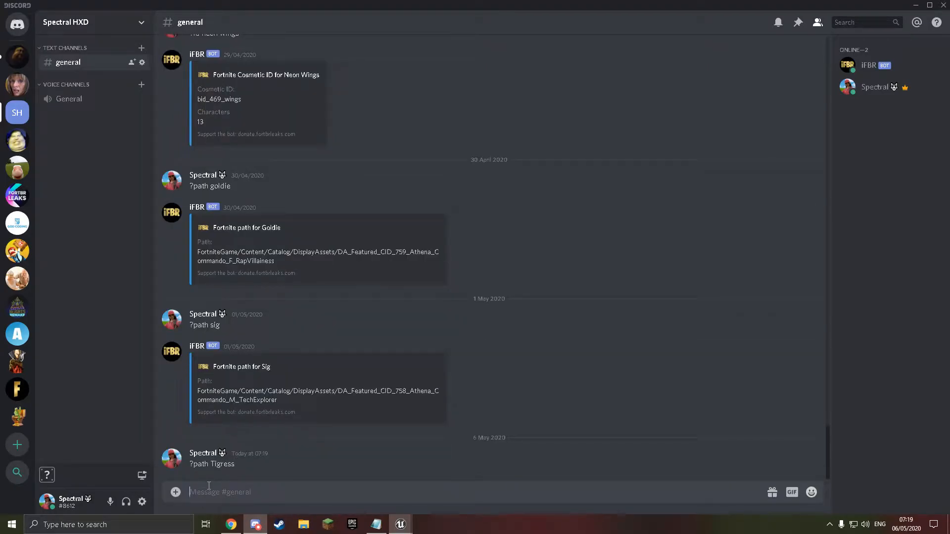
click(227, 523)
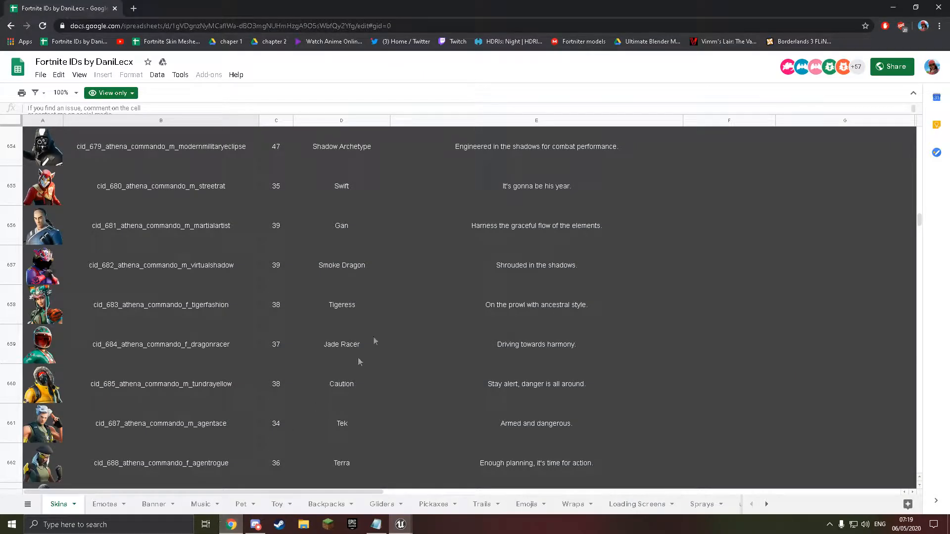
- Copy the outfit name Tigeress from the Fortnite IDs spreadsheet and send "?path Tigeress" in Discord's general channel
click(356, 307)
right_click(356, 308)
click(360, 318)
click(255, 523)
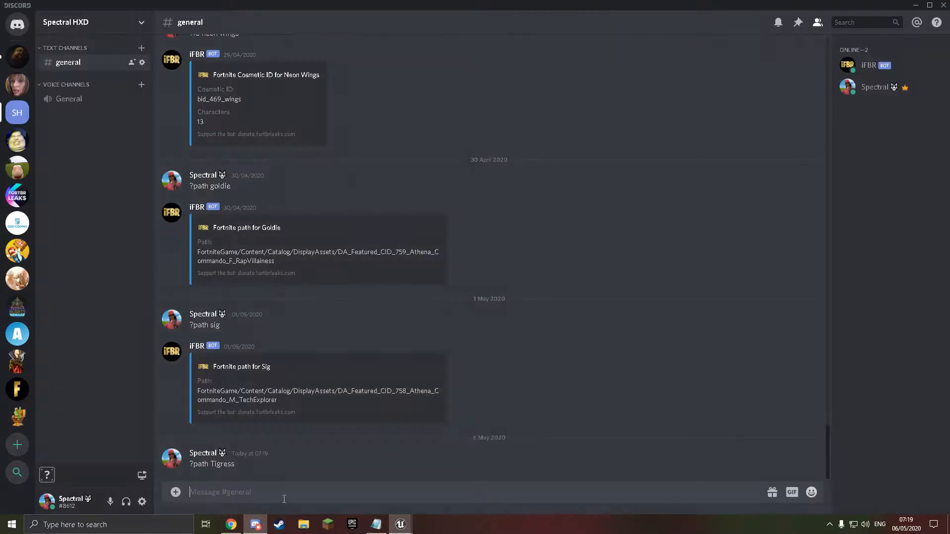
text(?path)
key(ctrl+v)
key(Return)
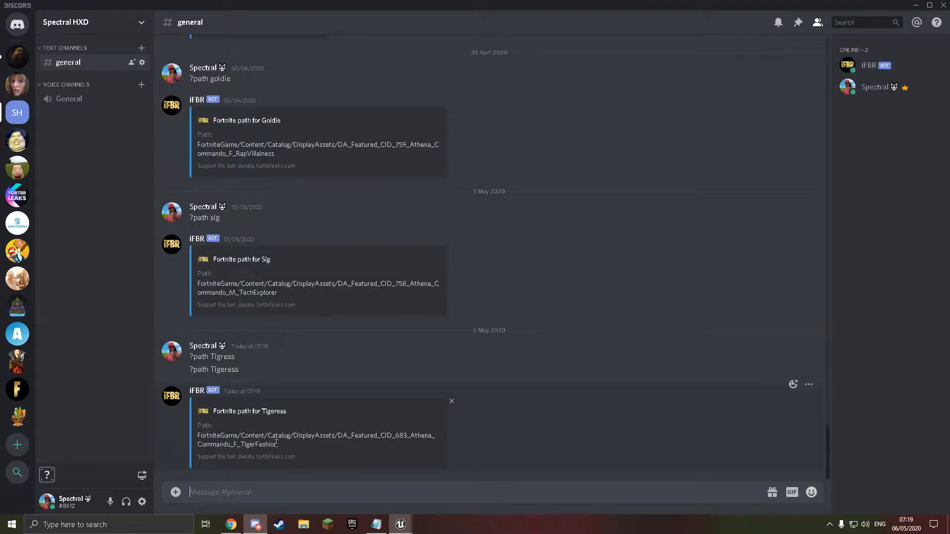
click(915, 5)
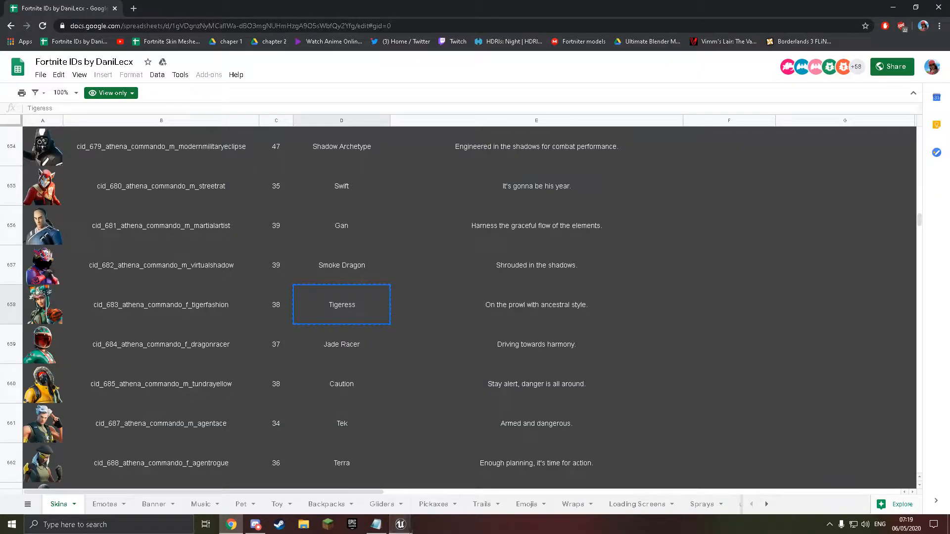
- Switch to UE Viewer's package list and expand the folders Game/Characters/Player/Female/Medium
click(455, 470)
scroll(132, 215, down, 1)
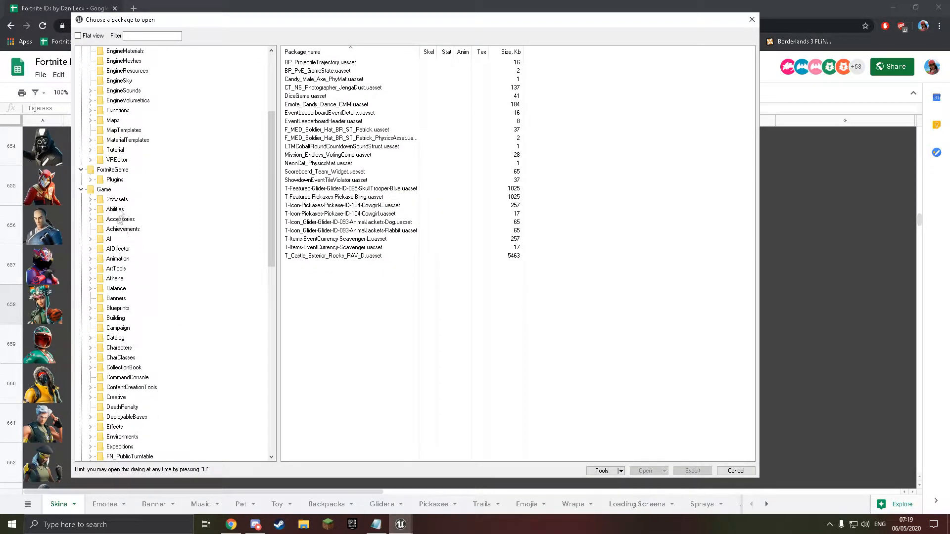
click(93, 346)
click(100, 429)
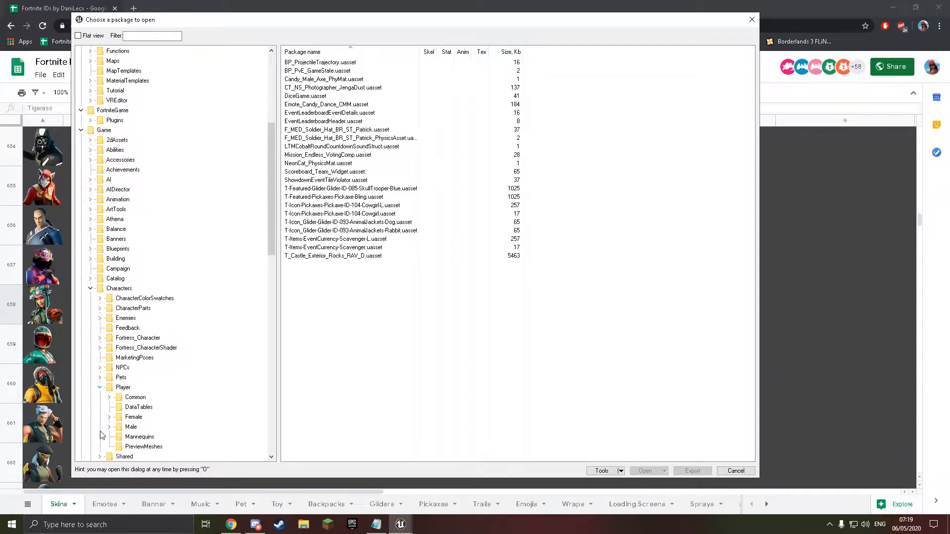
click(110, 417)
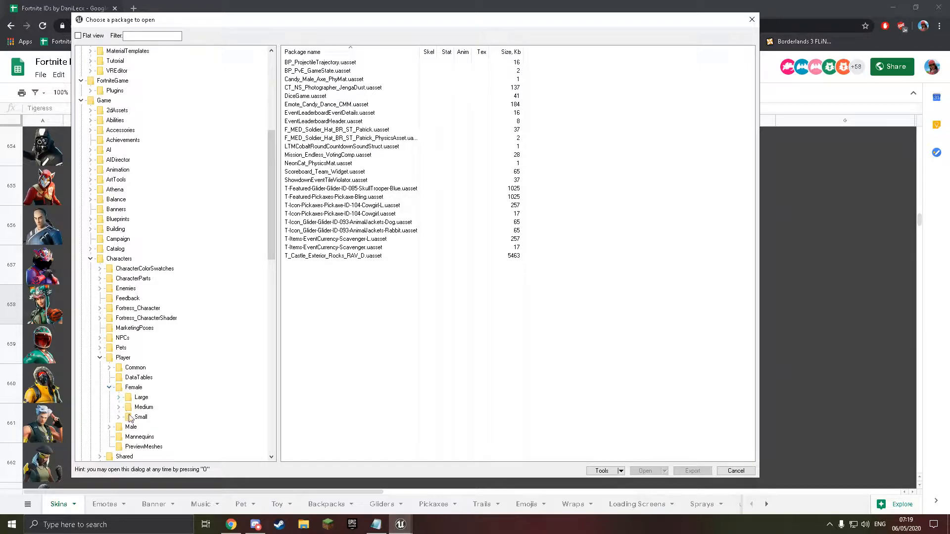
click(119, 409)
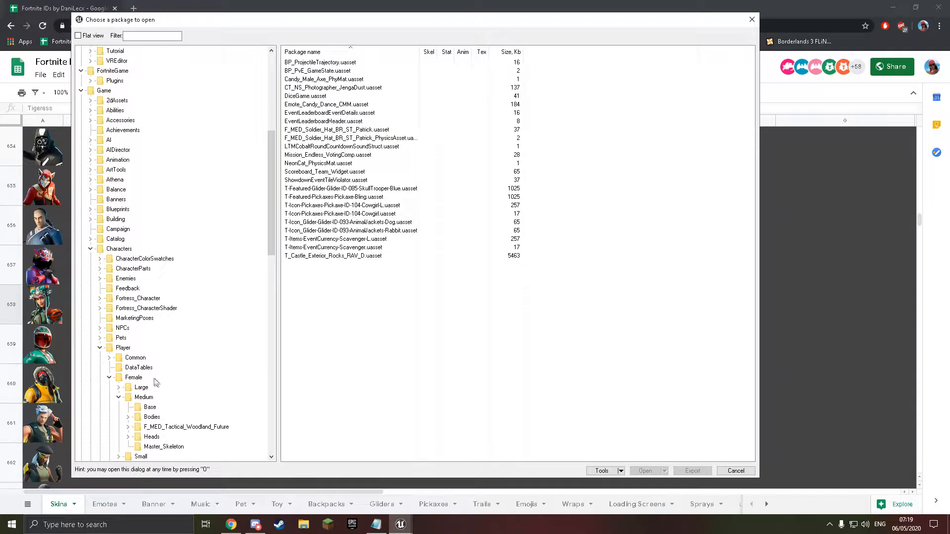
- Find the F_MED_Tiger_Fashion folder within Bodies and show the packages in its Meshes folder
scroll(124, 410, down, 1)
scroll(151, 371, down, 18)
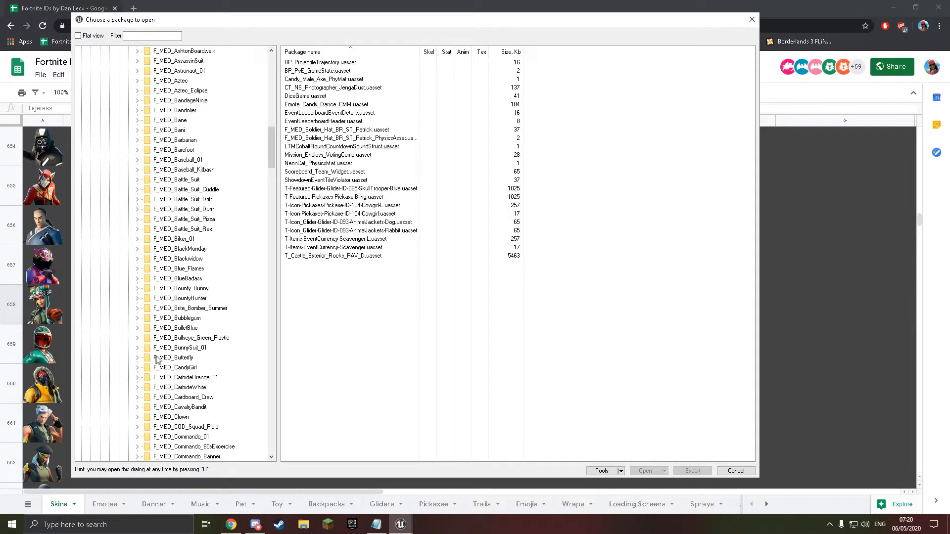
scroll(199, 332, down, 20)
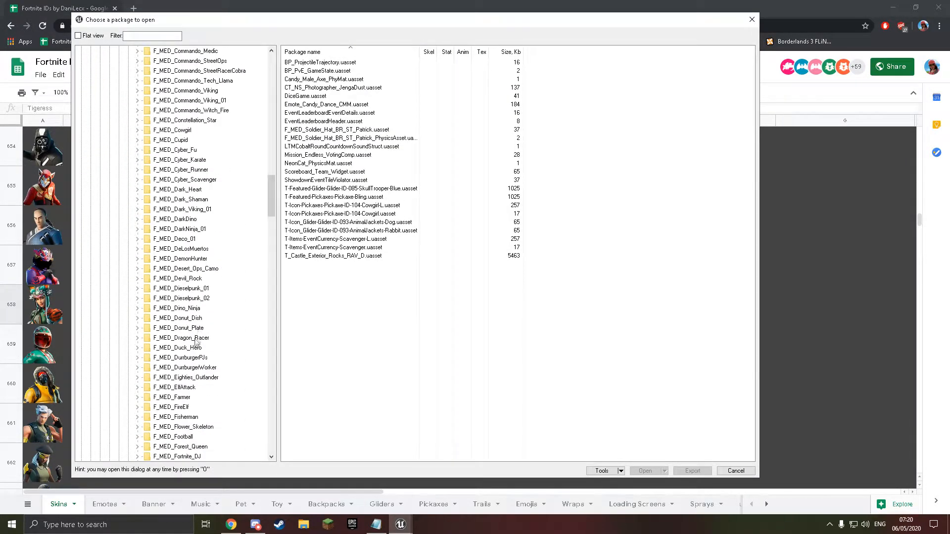
scroll(184, 346, down, 20)
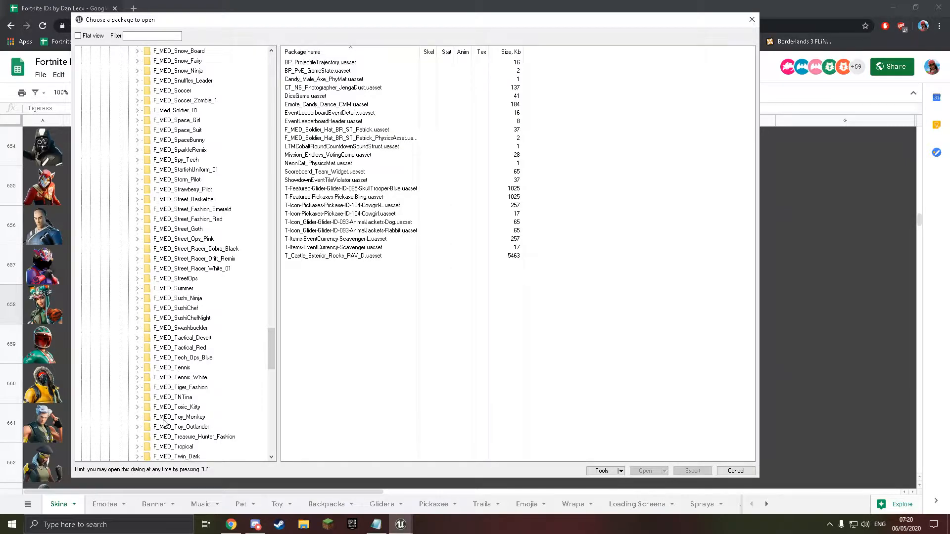
scroll(159, 425, down, 1)
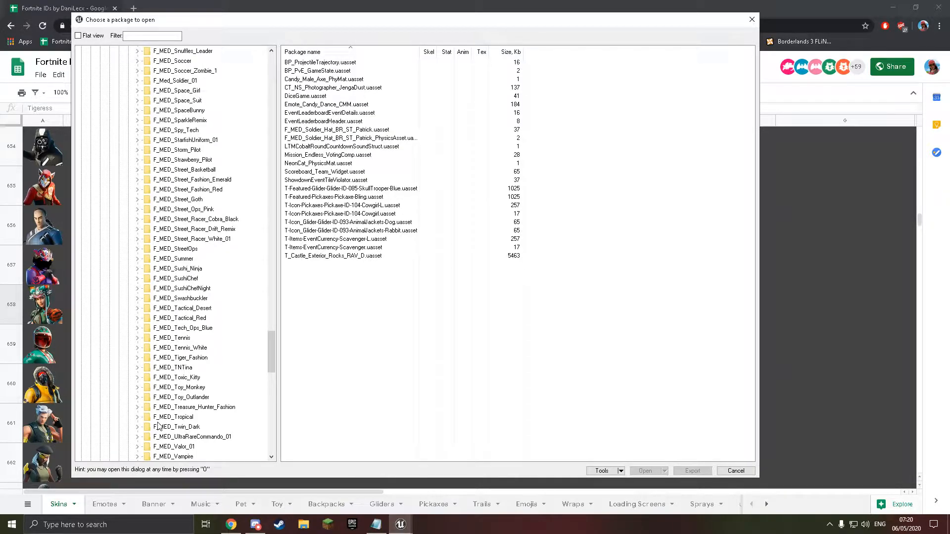
click(138, 358)
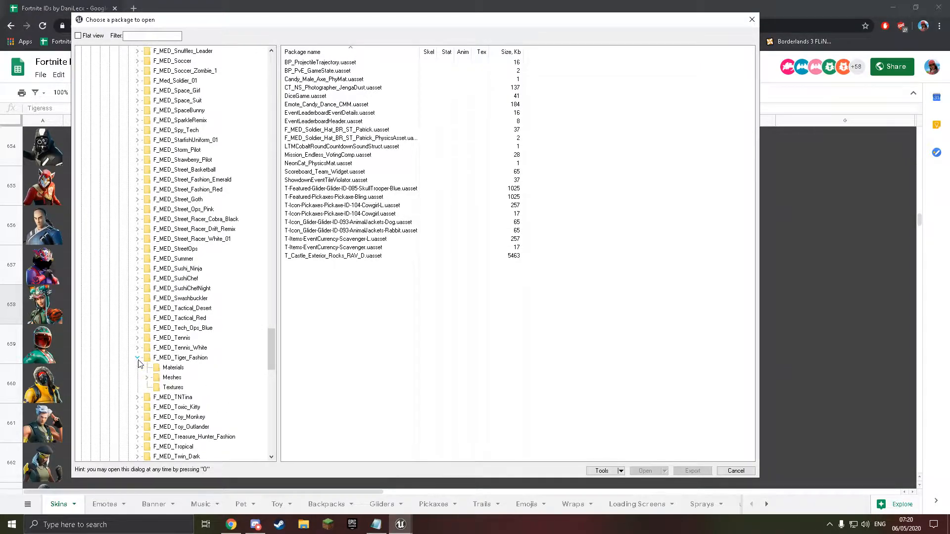
click(148, 378)
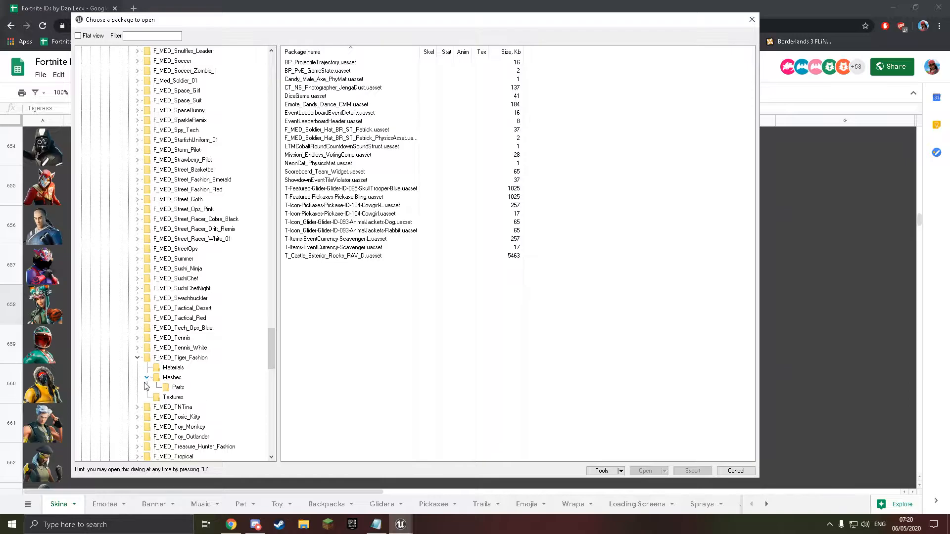
click(167, 378)
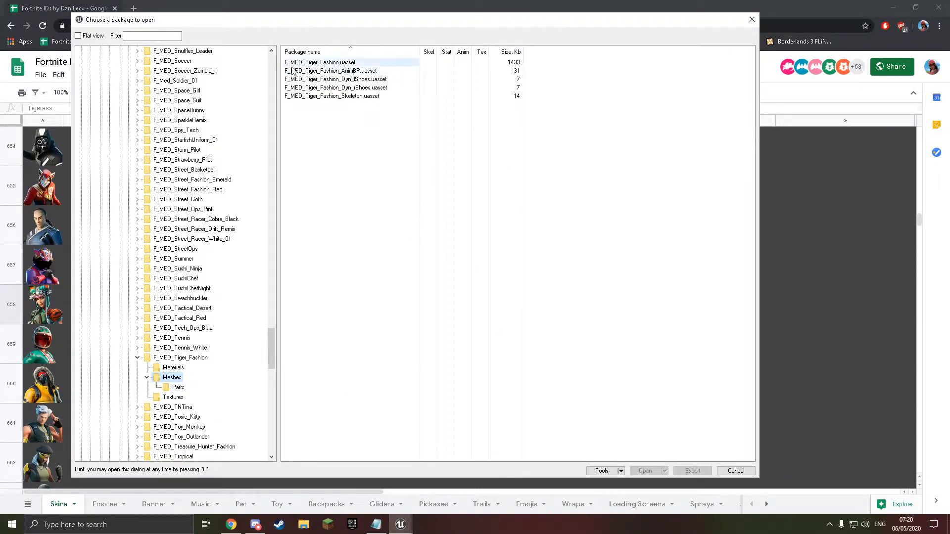
- Preview the F_MED_Tiger_Fashion.uasset body mesh in the viewer and return to the package list
double_click(340, 63)
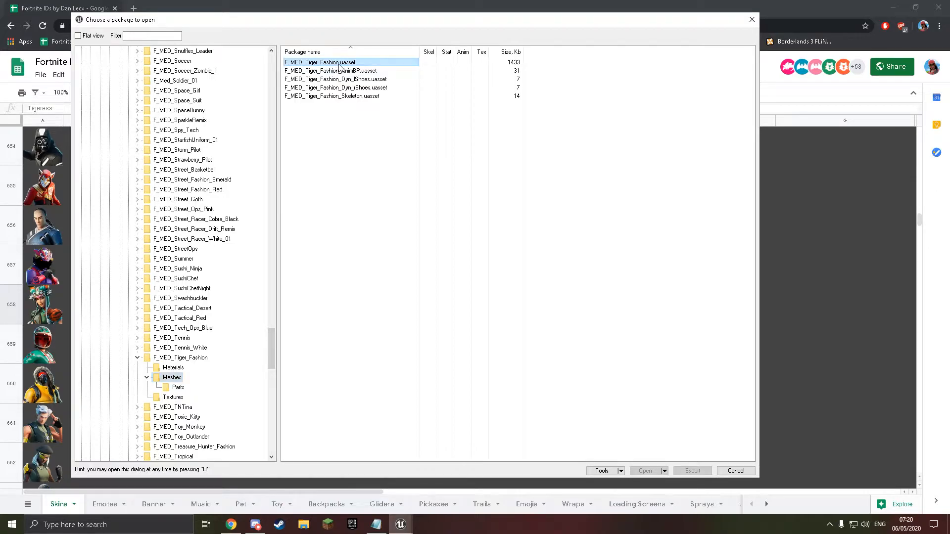
drag(421, 224, 247, 131)
click(285, 124)
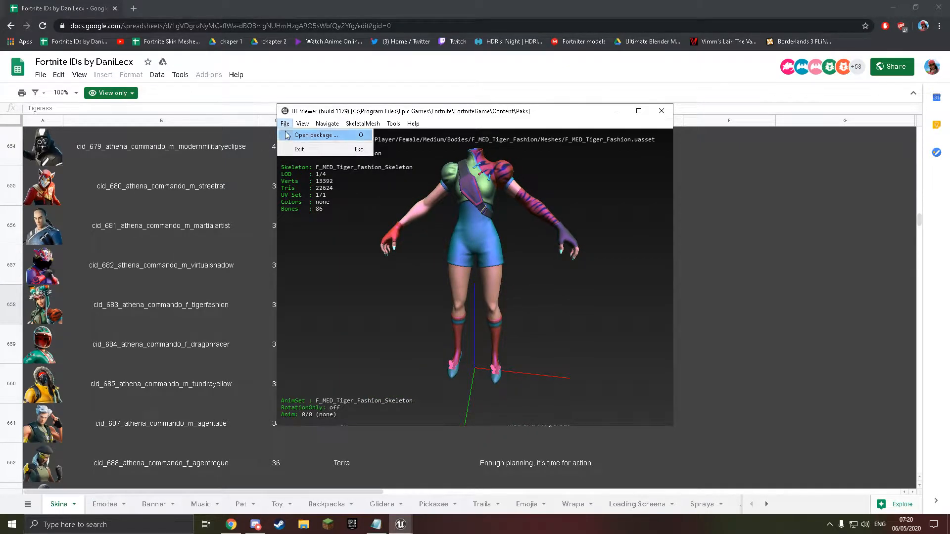
click(288, 136)
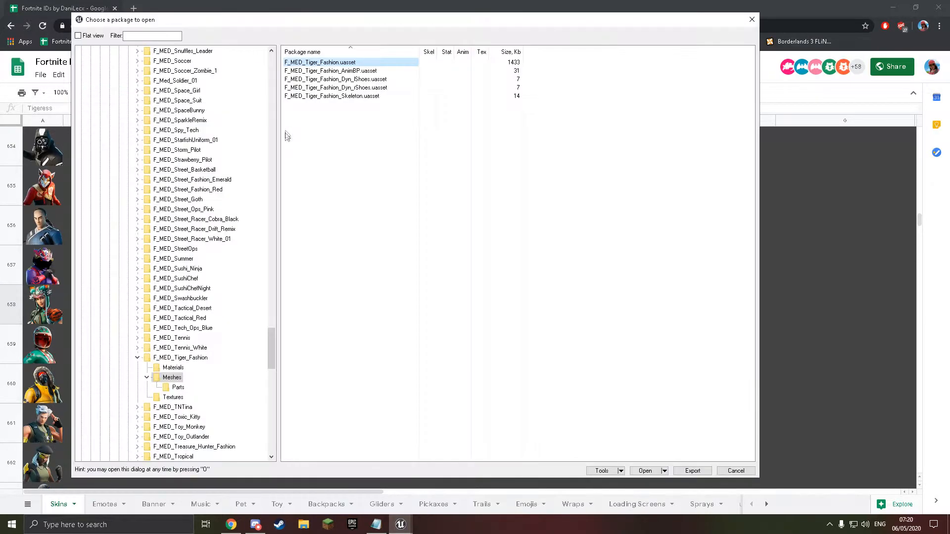
- Copy the package path of F_MED_Tiger_Fashion.uasset and paste it into the empty Notepad document, two or more lines down, ending at the dot
right_click(313, 66)
click(357, 121)
click(375, 524)
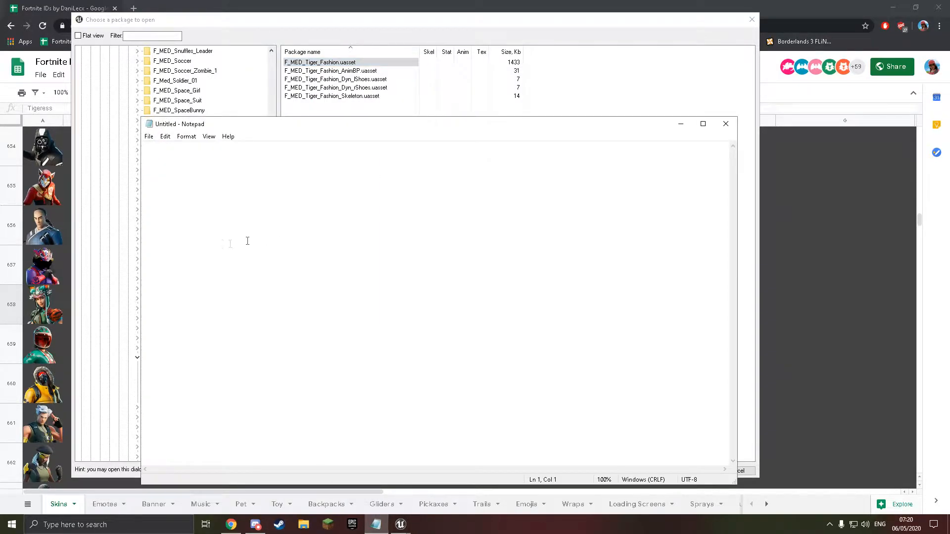
key(Return)
key(Return)
key(ctrl+v)
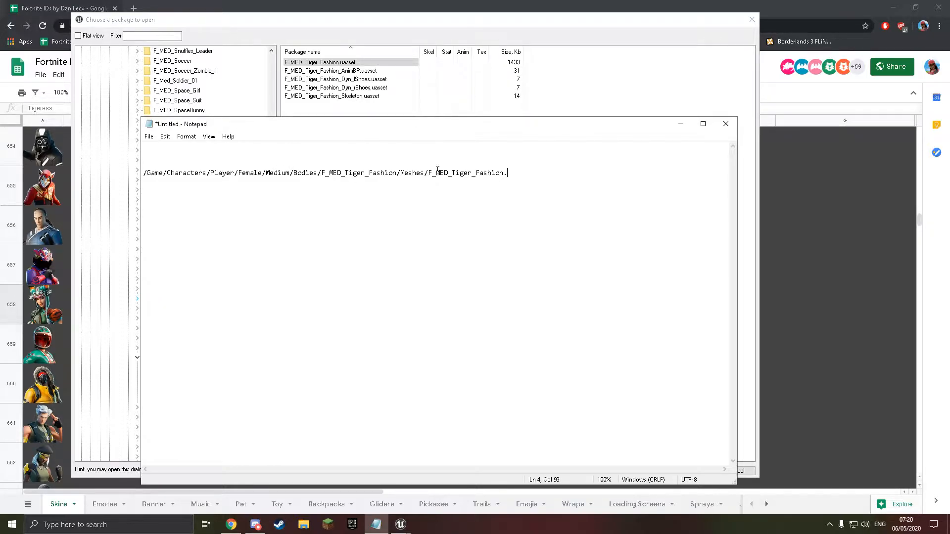
- Append the object name F_MED_Tiger_Fashion after the dot of the body mesh path and add blank lines below it
drag(430, 173, 503, 176)
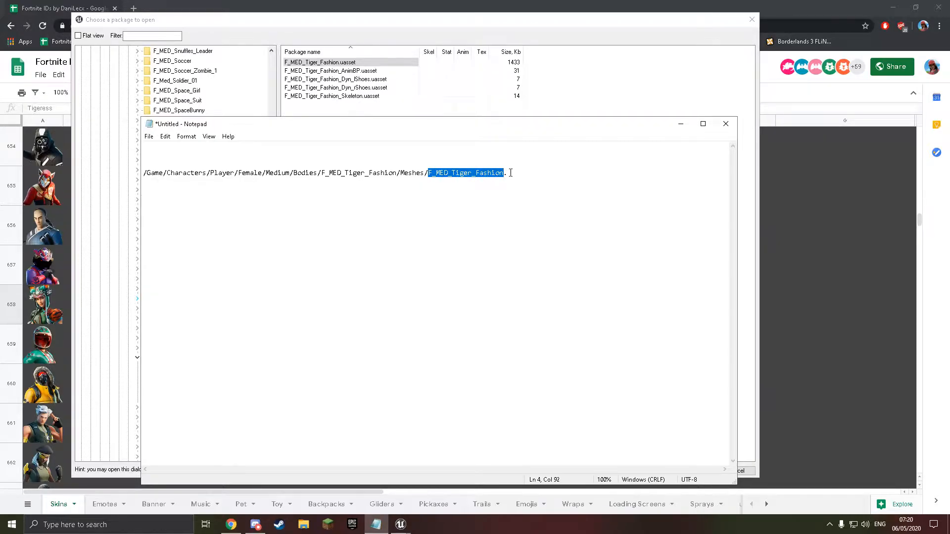
click(506, 172)
key(ctrl+v)
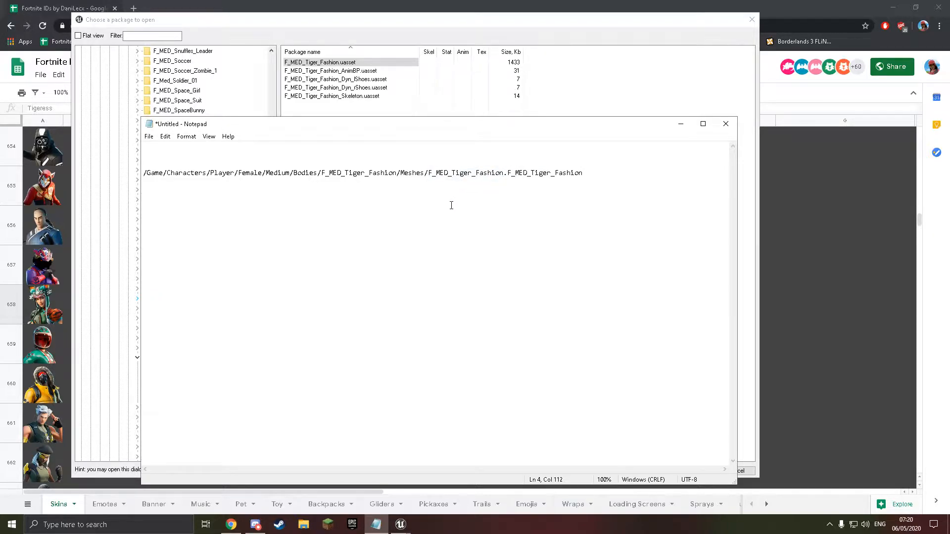
key(Return)
key(Return)
- Back in UE Viewer, preview F_MED_Tiger_Fashion_FaceAcc.uasset from the Meshes/Parts folder, rotate the model and return to the package list
click(369, 23)
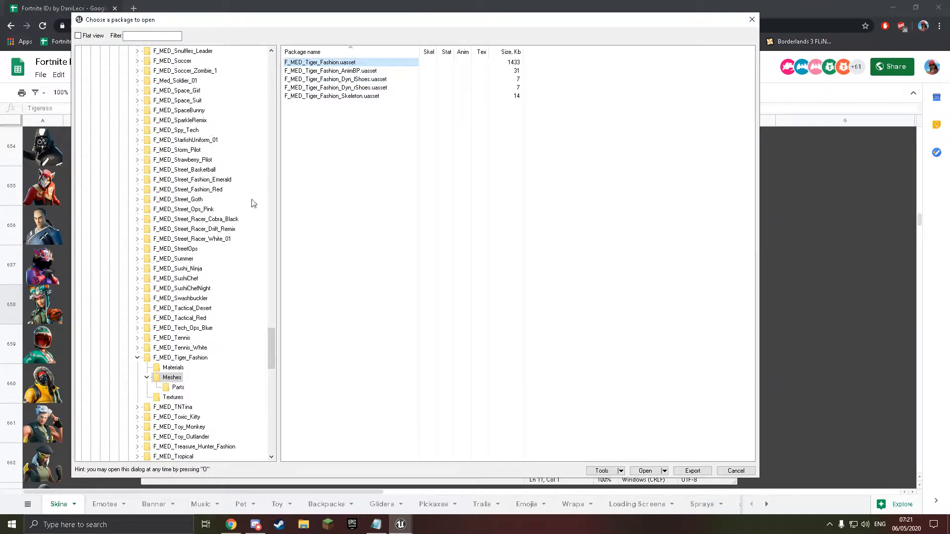
click(177, 388)
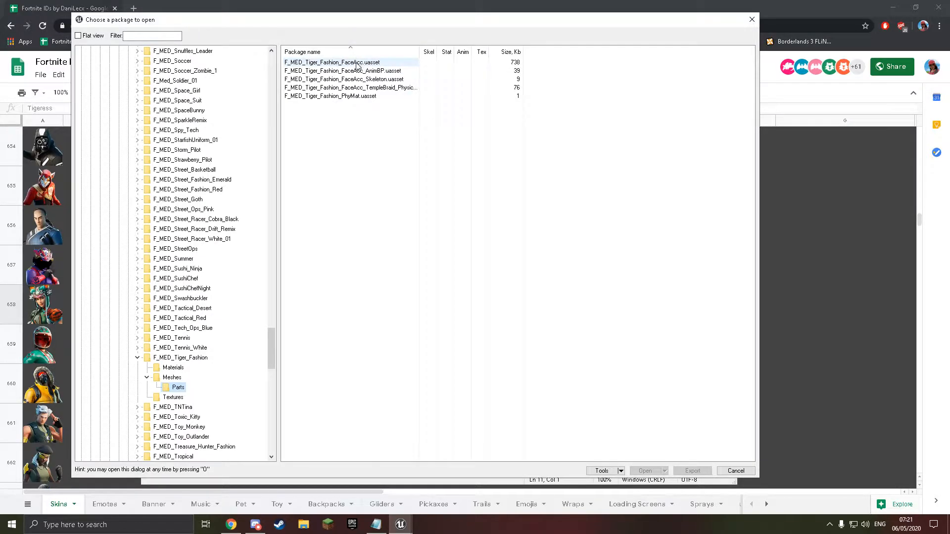
double_click(356, 62)
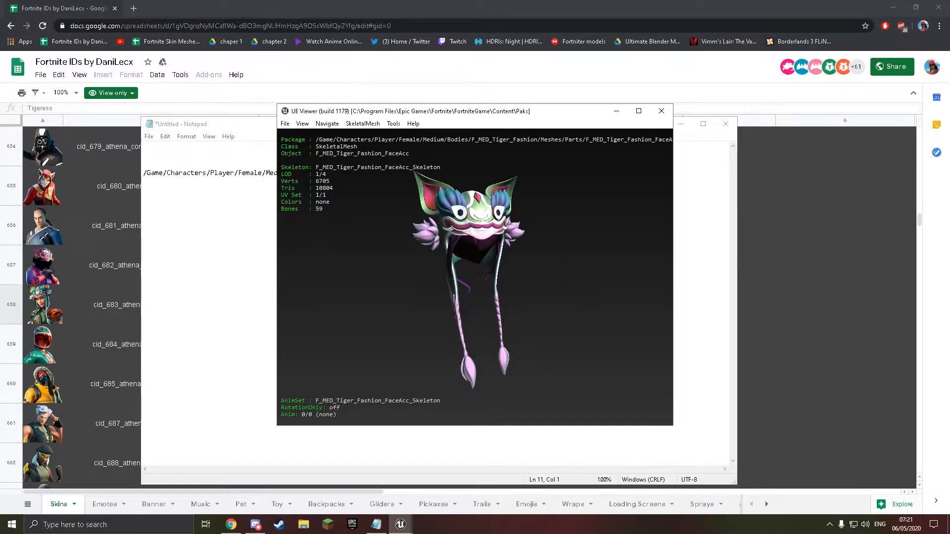
drag(475, 277, 476, 230)
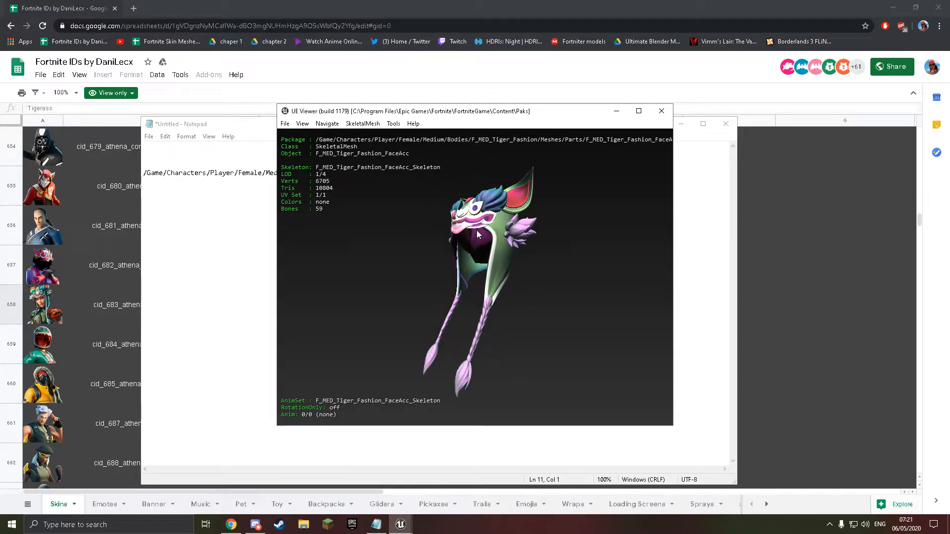
click(285, 124)
click(307, 132)
- Copy the package path of F_MED_Tiger_Fashion_FaceAcc.uasset and paste it into Notepad below the body mesh path
right_click(342, 64)
click(385, 170)
click(378, 522)
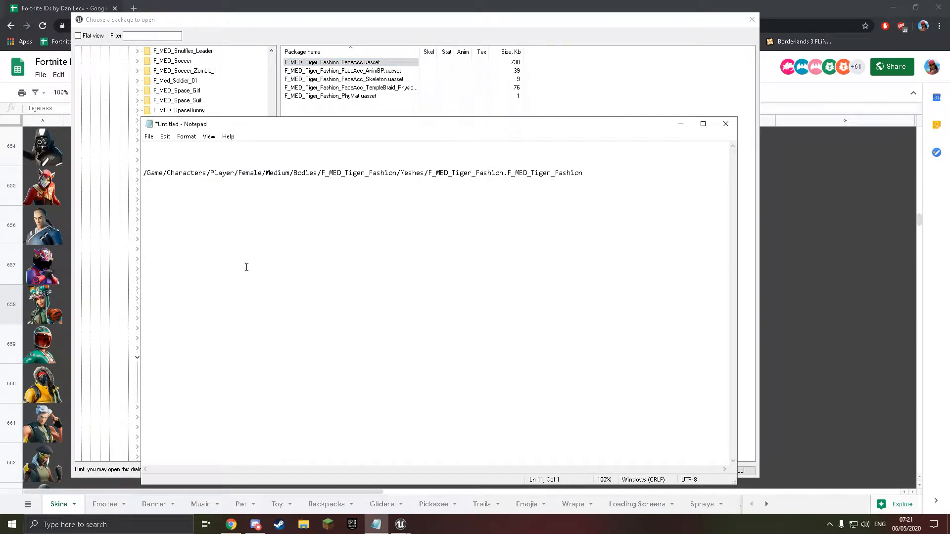
key(ctrl+v)
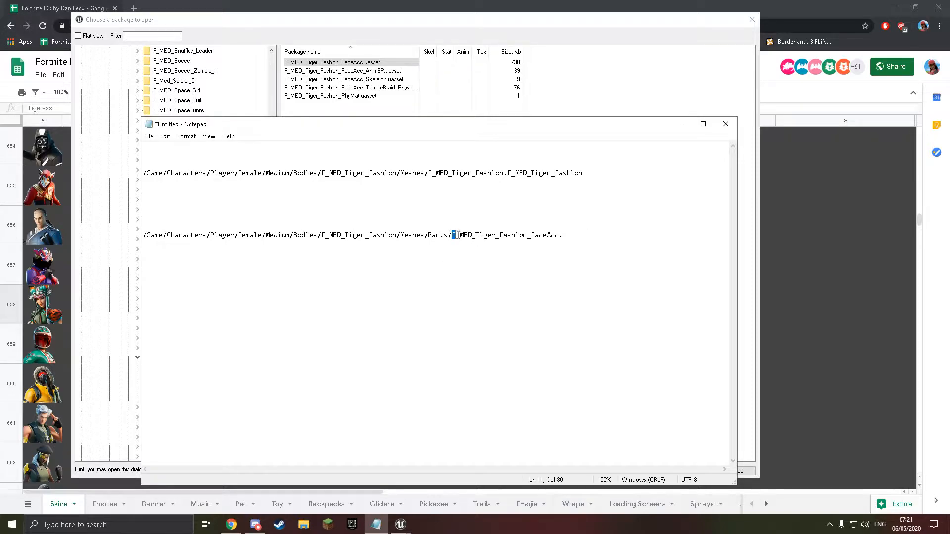
- Append the object name F_MED_Tiger_Fashion_FaceAcc after the dot of the face accessory path and insert a line break above it
drag(456, 235, 562, 236)
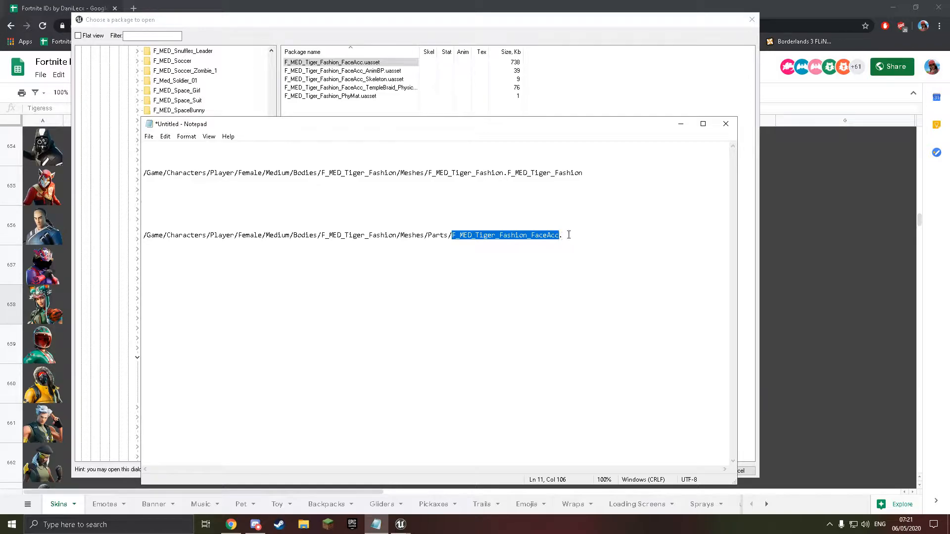
key(ctrl+c)
click(567, 235)
key(ctrl+v)
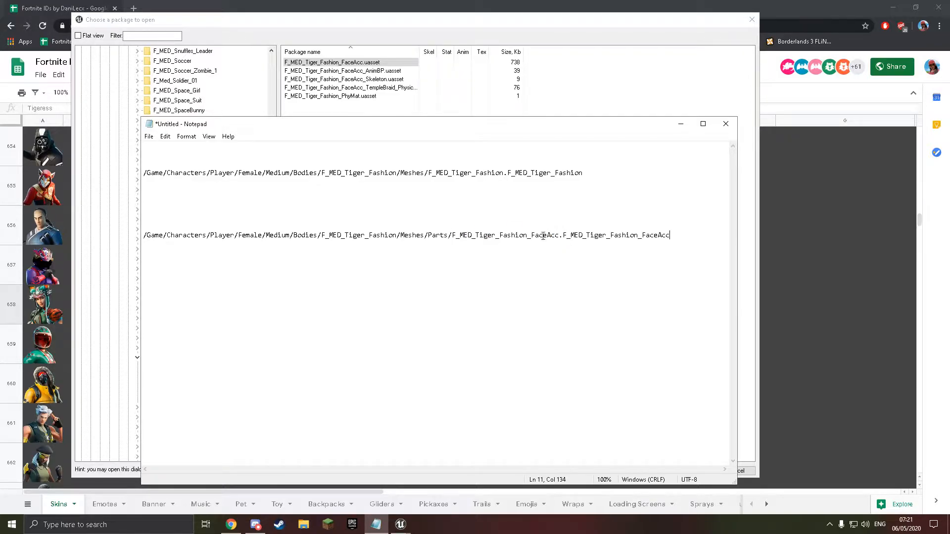
click(474, 222)
key(Return)
- Back in UE Viewer, collapse the Bodies folder, expand Female/Medium/Heads and look through it for the Tigeress skin's head mesh
click(472, 21)
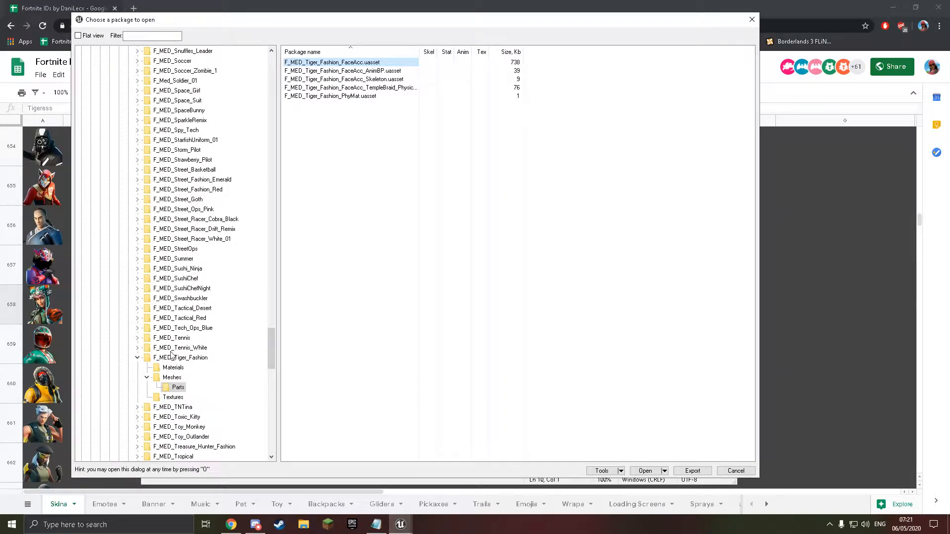
scroll(202, 370, up, 20)
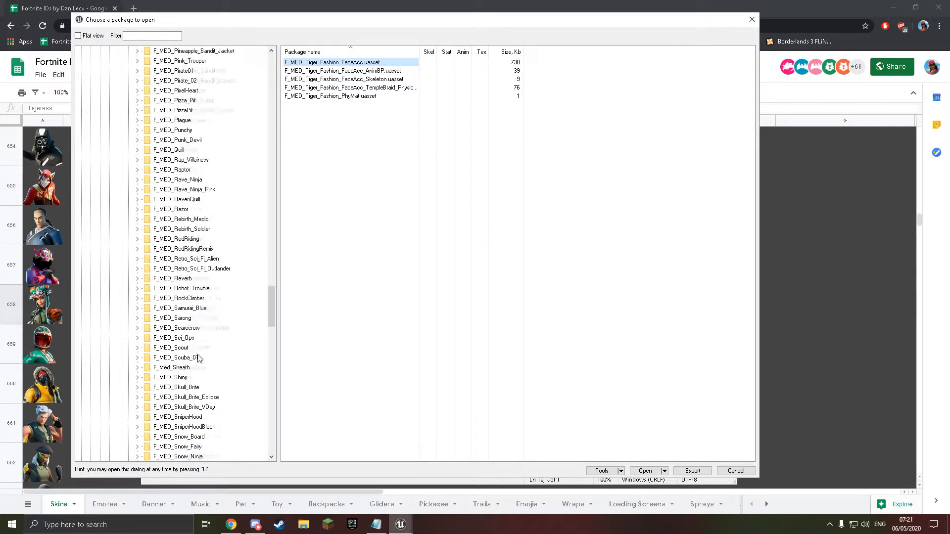
scroll(207, 331, up, 20)
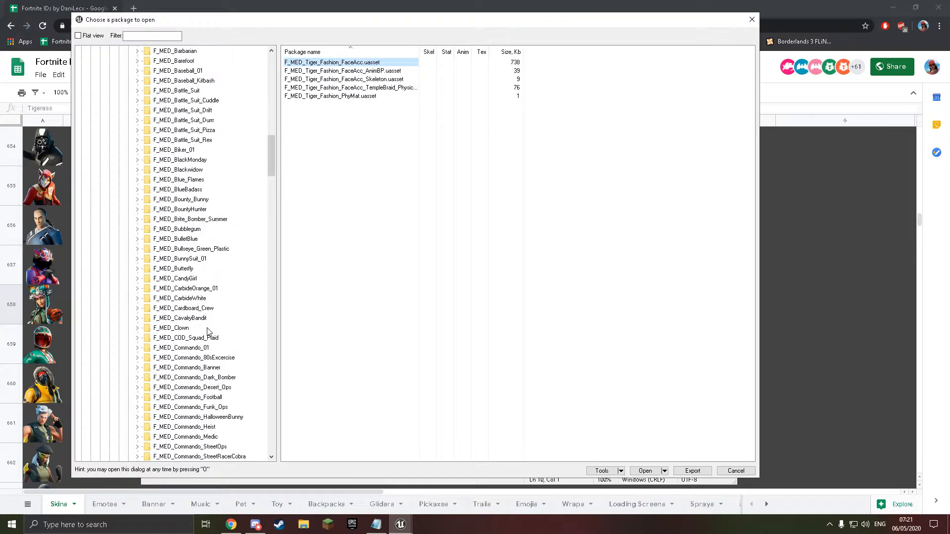
click(127, 199)
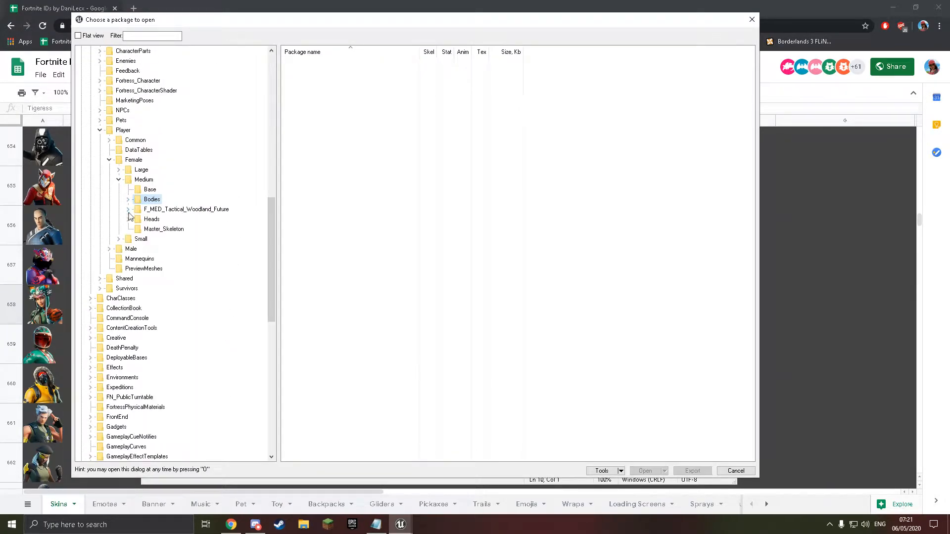
click(127, 219)
scroll(180, 289, down, 10)
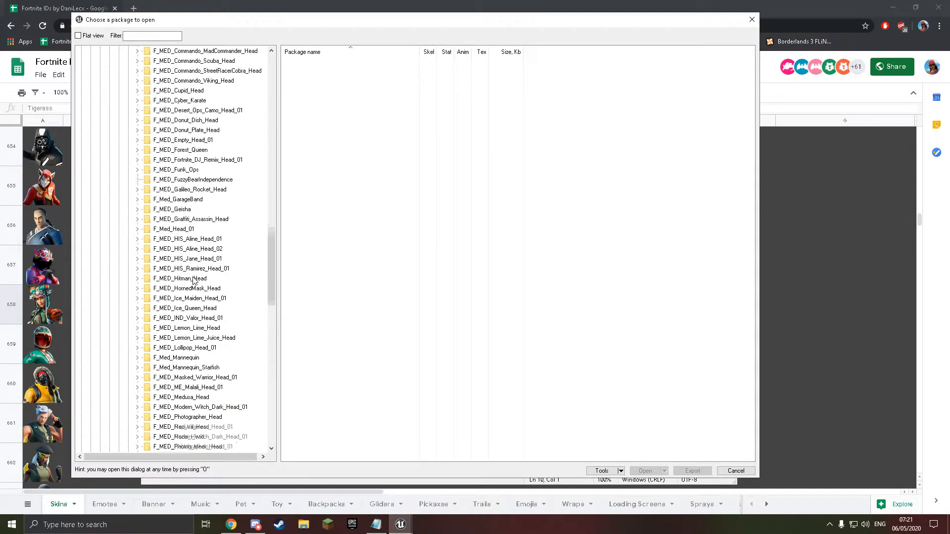
scroll(180, 289, down, 3)
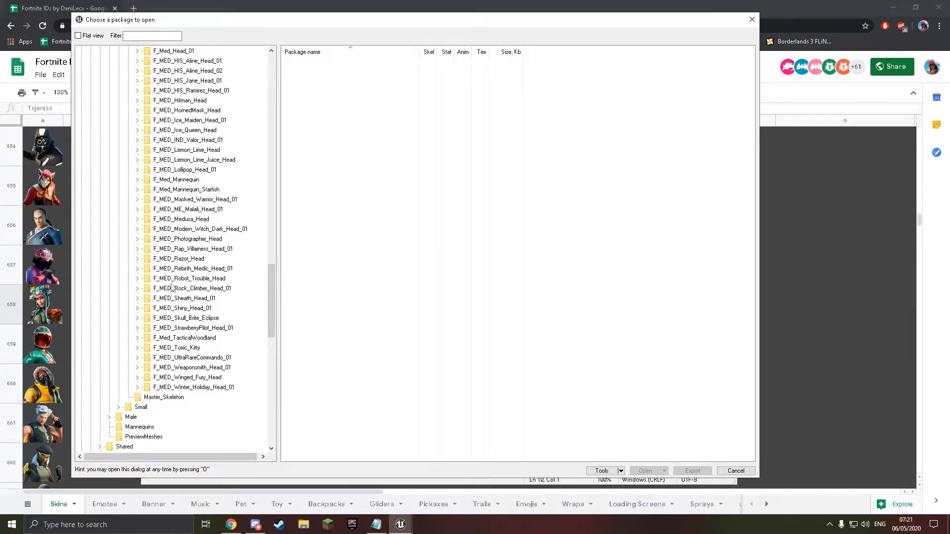
scroll(205, 280, up, 2)
scroll(183, 243, up, 2)
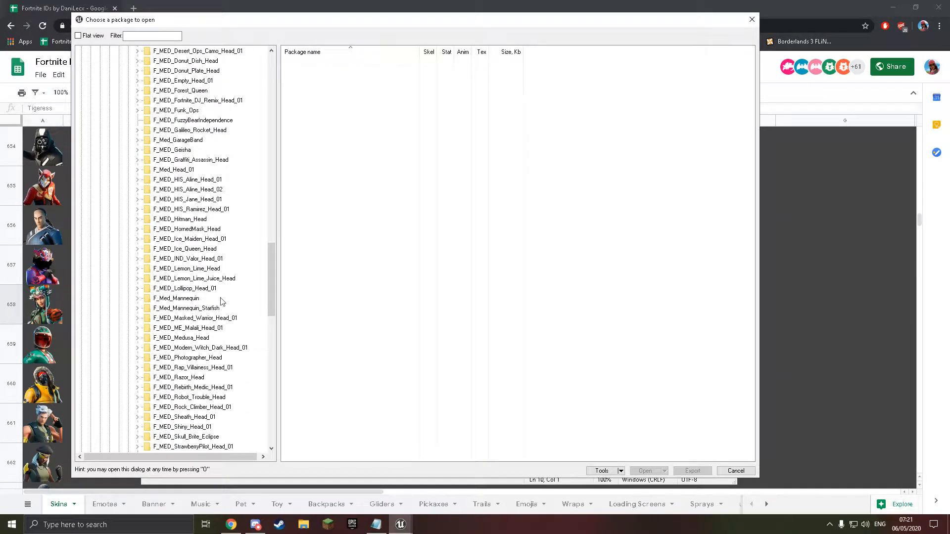
- In Chrome, open the bookmarked Fortnite Skin Meshes spreadsheet in a new tab, check its last entries and return to the Fortnite IDs sheet
click(237, 527)
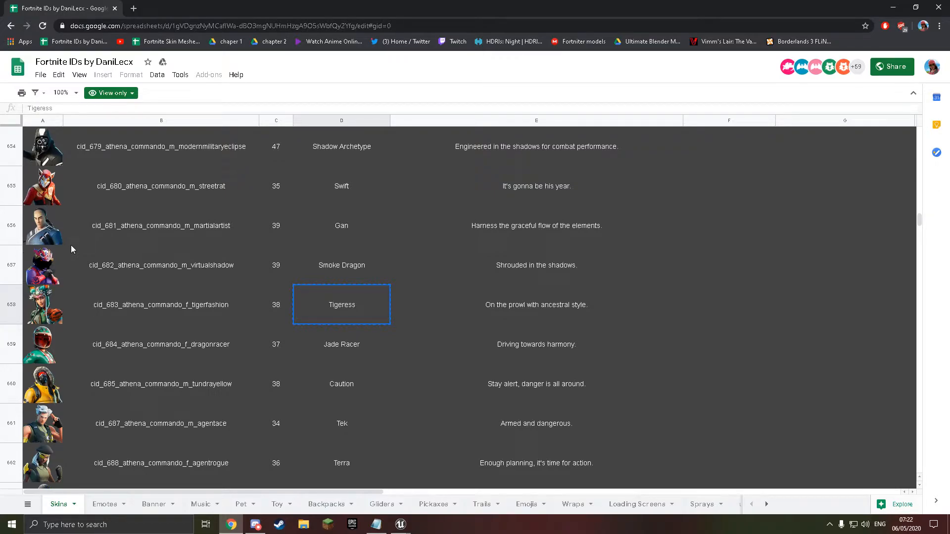
click(133, 8)
click(148, 42)
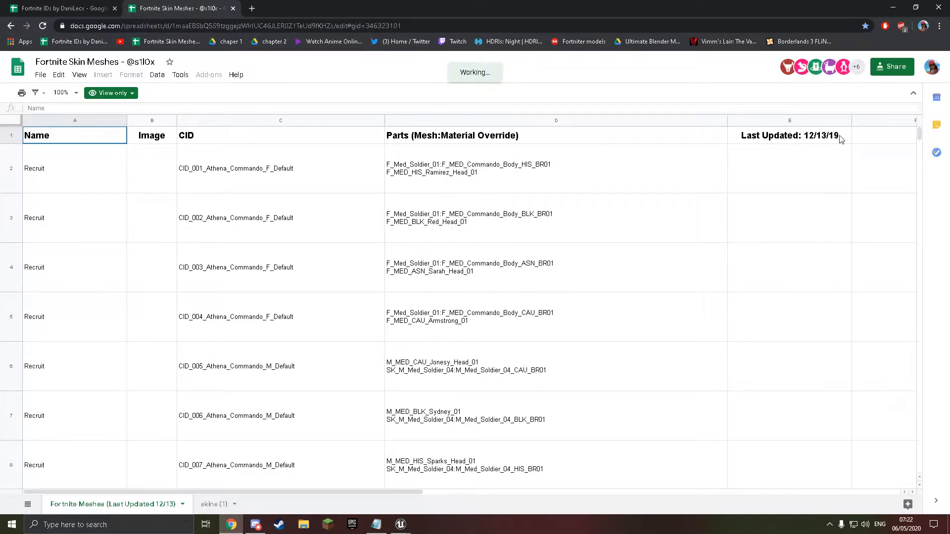
drag(918, 134, 925, 432)
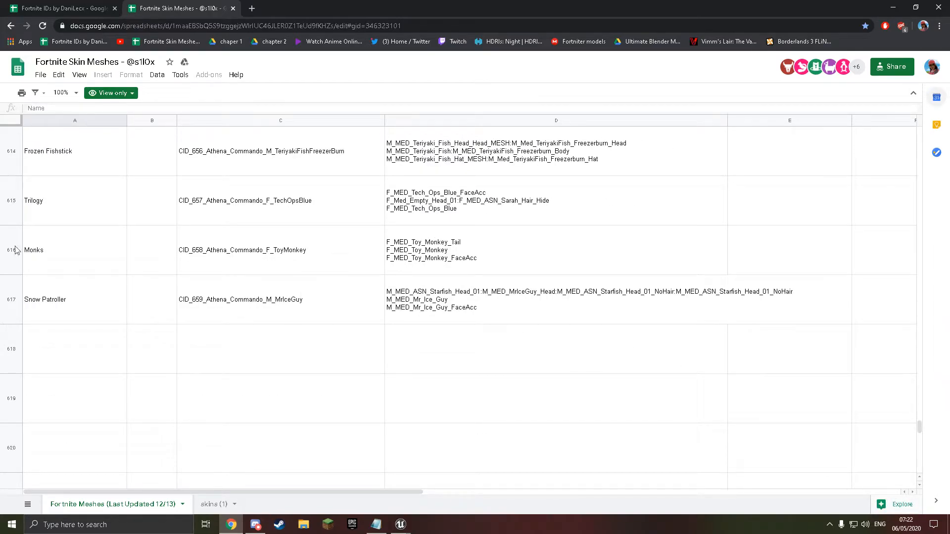
click(69, 6)
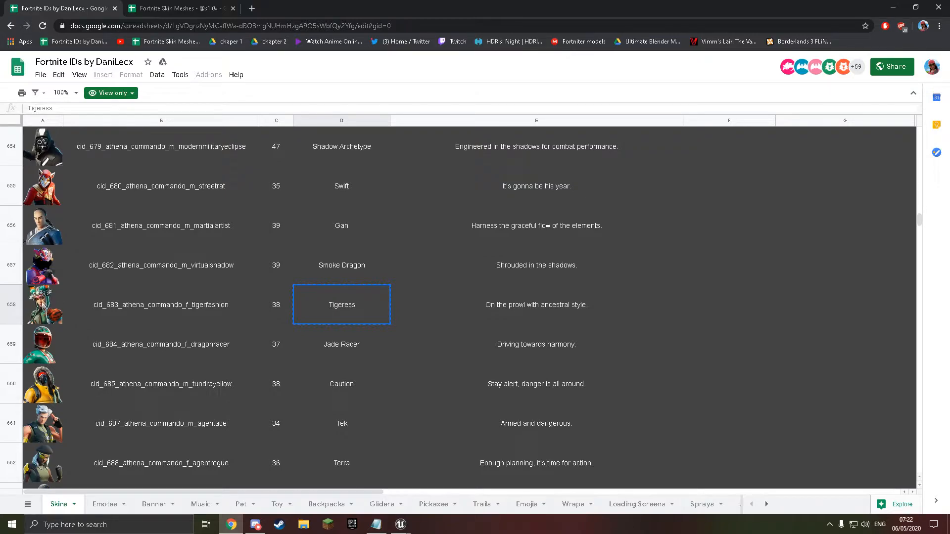
- Search the web for FNBR in a new tab and open the fnbr.co cosmetics site
click(252, 8)
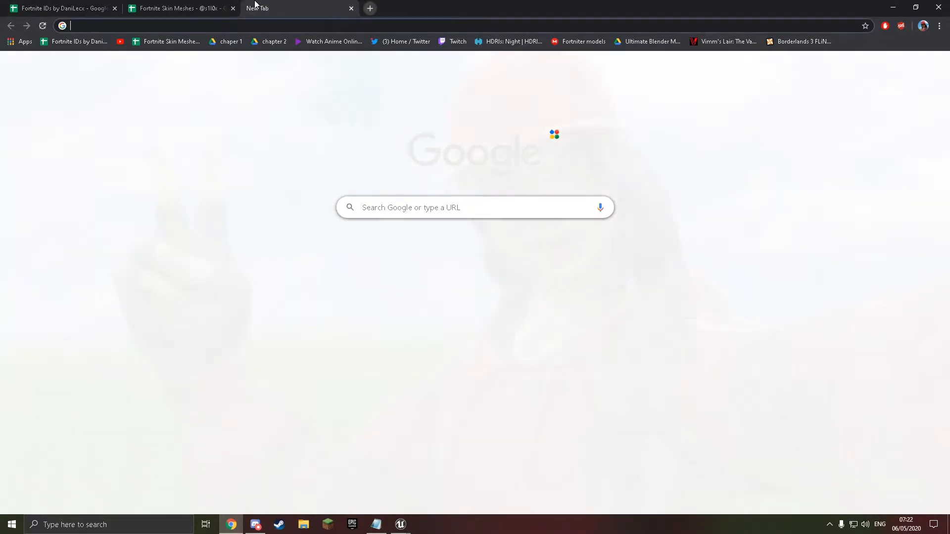
text(FNBR)
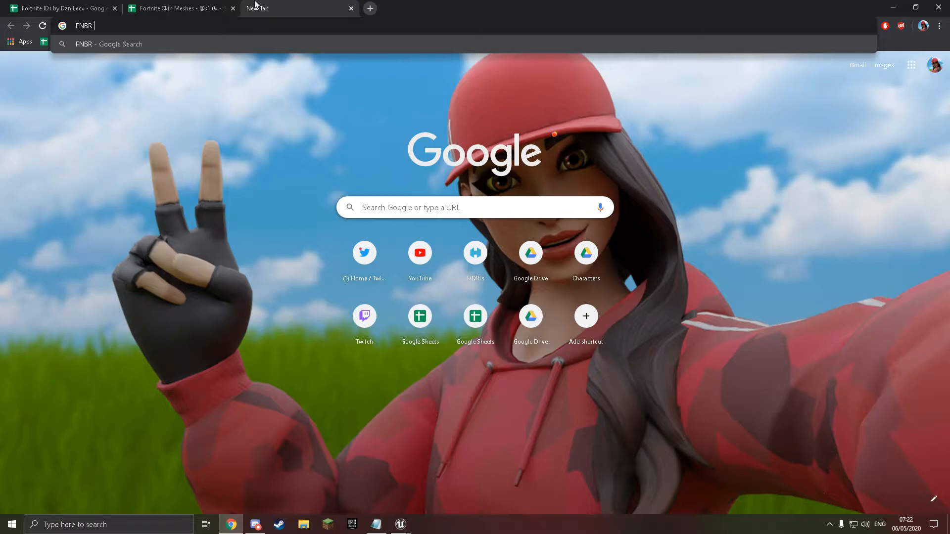
key(Return)
click(124, 154)
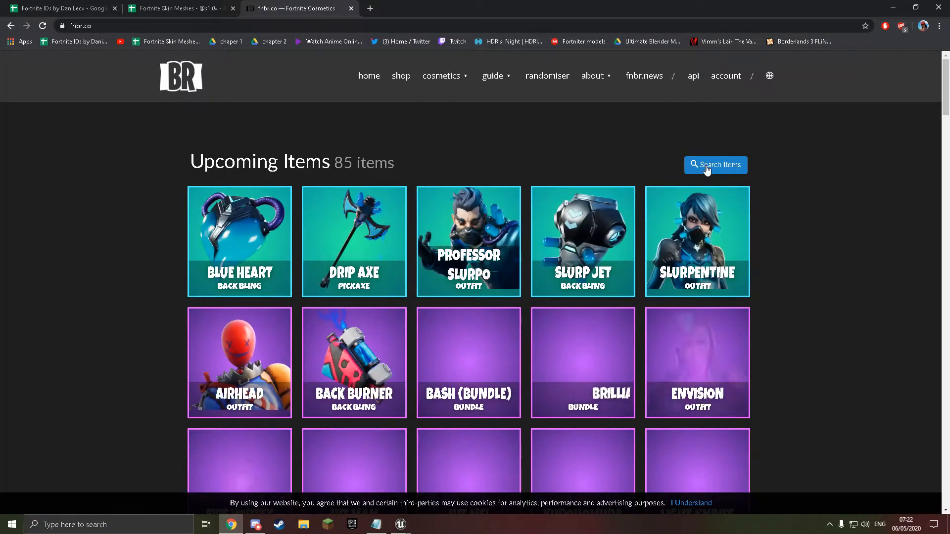
- Search the site's items for "Tig" and open the Tigeress outfit page
click(699, 163)
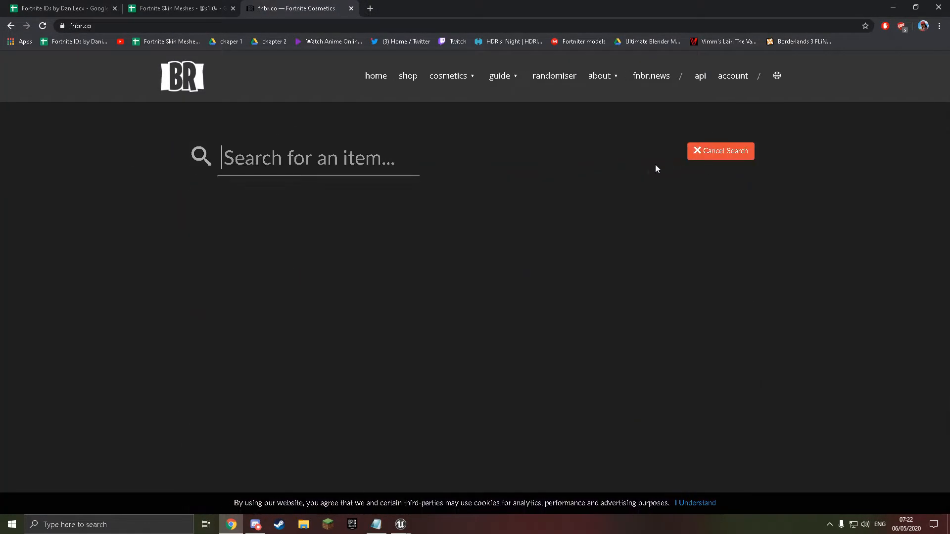
text(TOG)
key(BackSpace)
key(BackSpace)
text(ig)
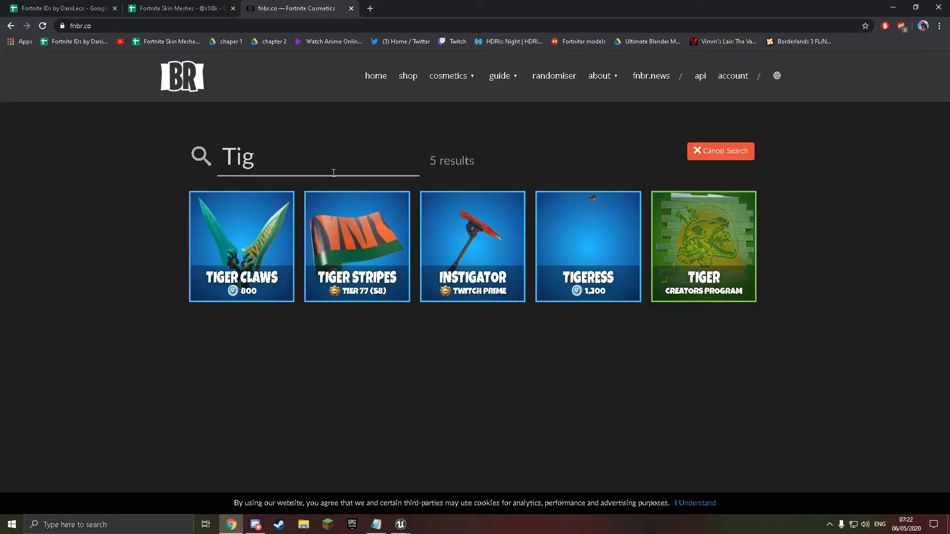
click(604, 238)
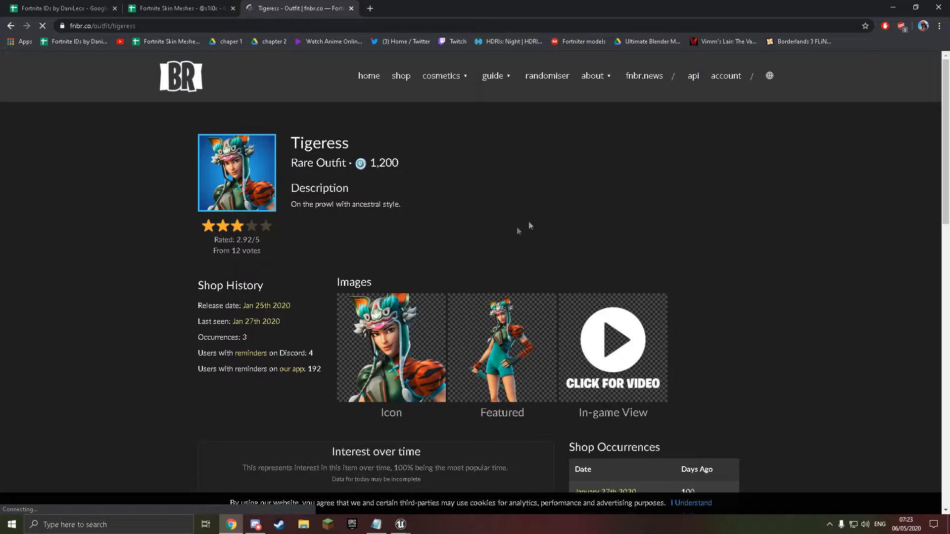
- Open and close the Tigeress in-game view video, look over the outfit's images, and return to the Fortnite IDs spreadsheet
click(616, 341)
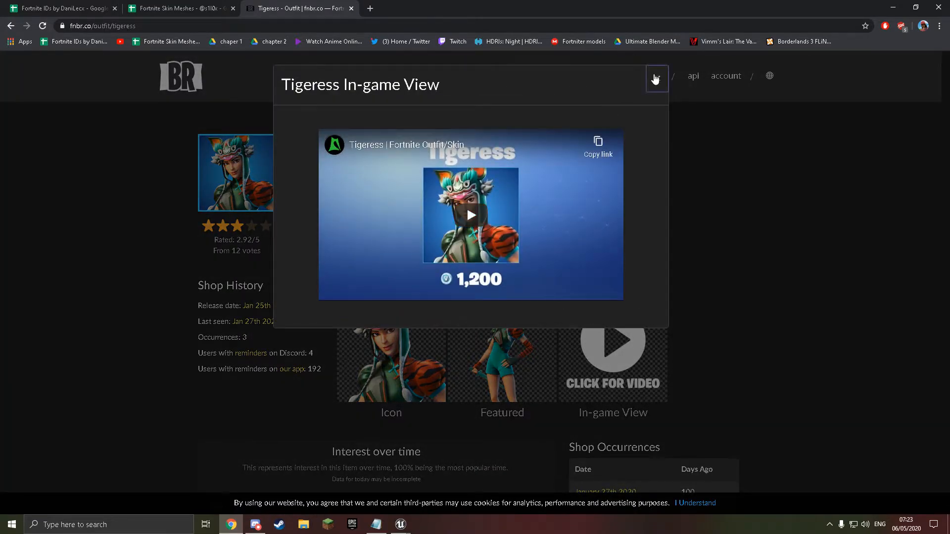
click(656, 77)
scroll(534, 188, down, 5)
scroll(532, 188, up, 2)
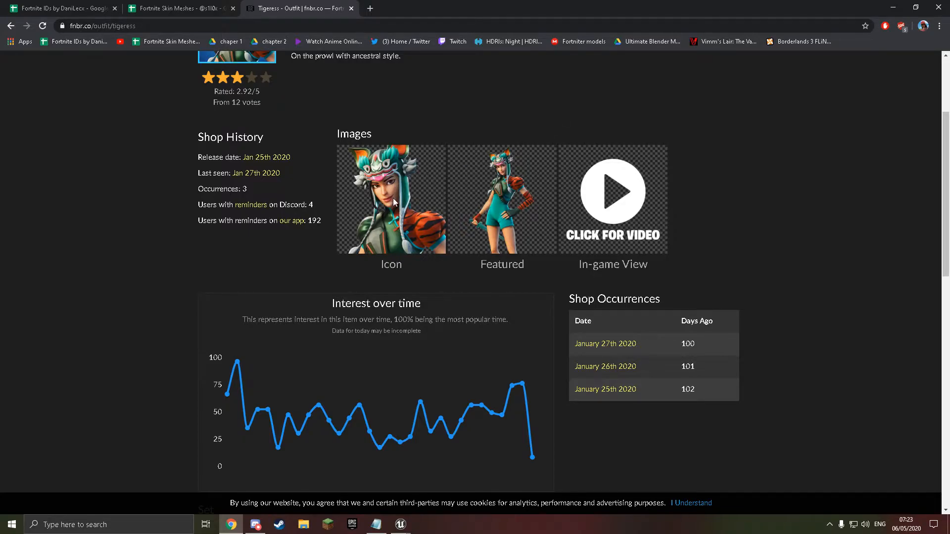
scroll(384, 172, up, 3)
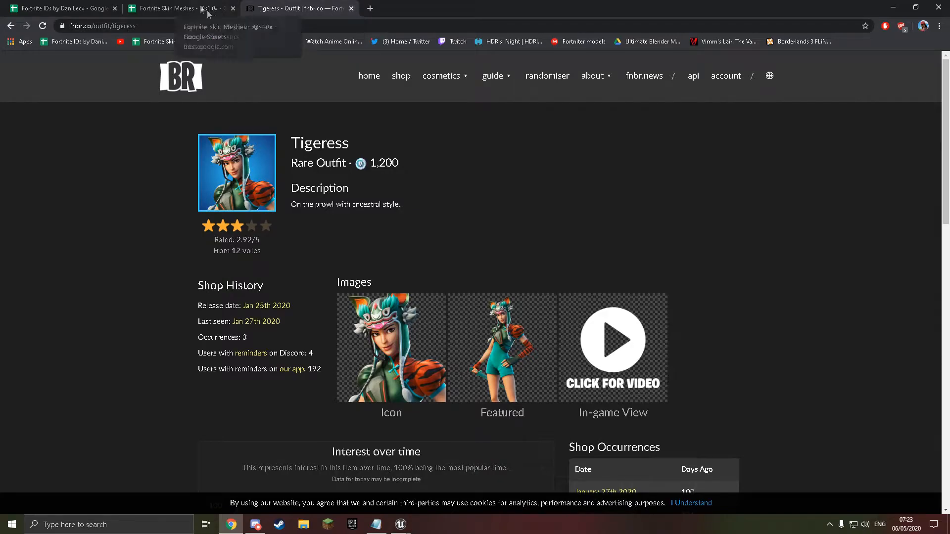
click(173, 9)
click(78, 5)
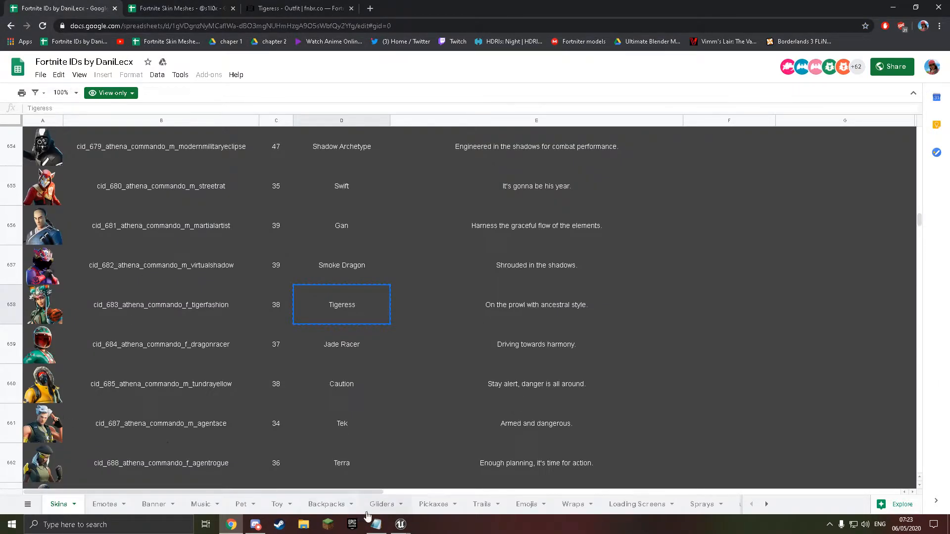
- Switch to Notepad and insert two more blank lines above the face accessory path and three above the body mesh path
click(401, 525)
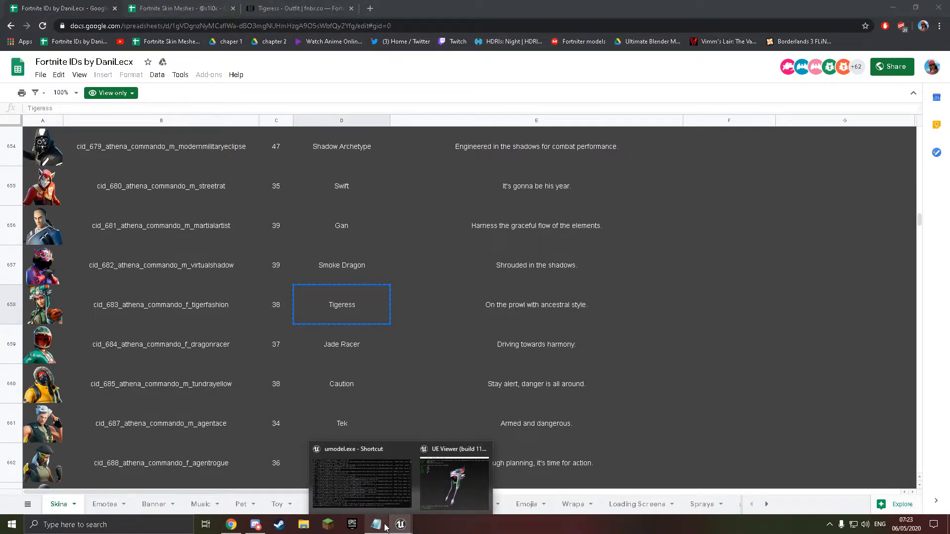
click(376, 524)
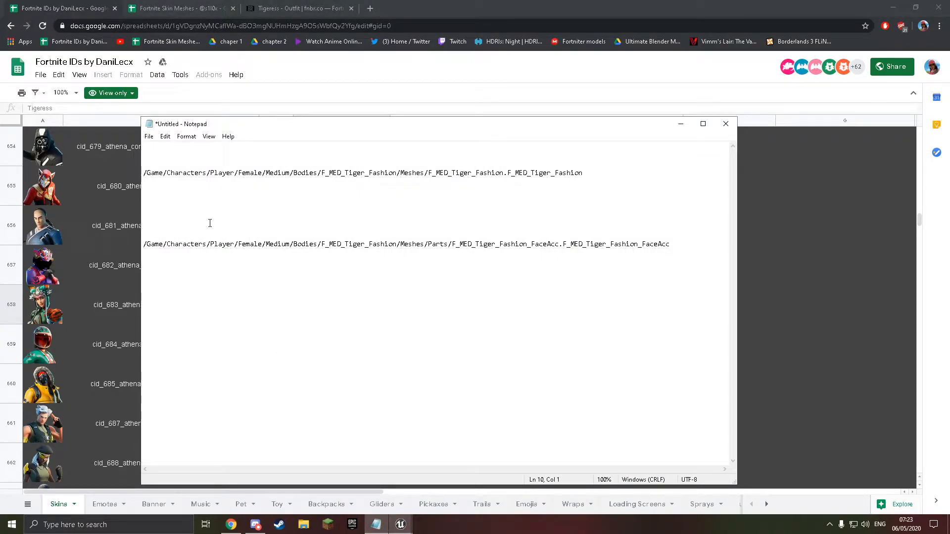
key(Return)
key(Return)
click(305, 155)
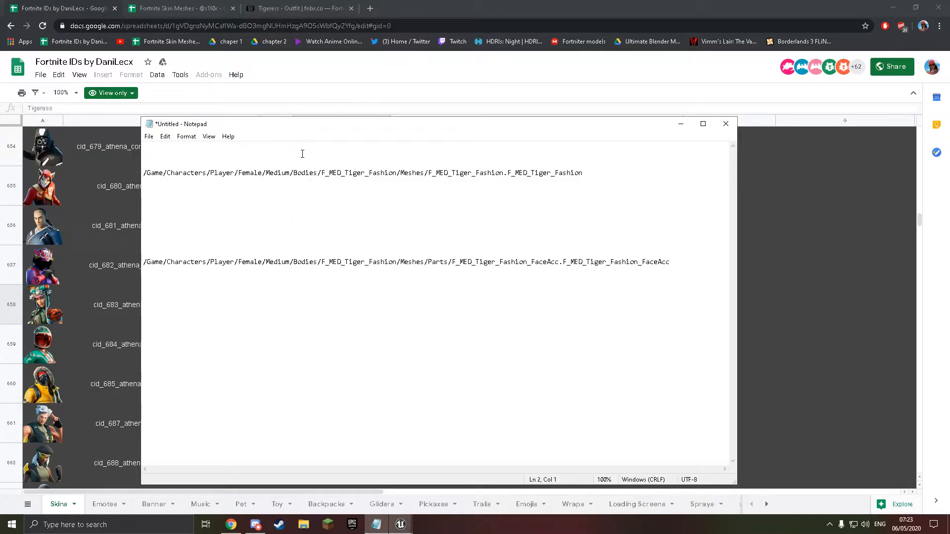
key(Return)
key(Return)
key(Return)
- Place the Notepad cursor below the face accessory path and copy the Tigeress CID cell from the Fortnite IDs spreadsheet
click(193, 348)
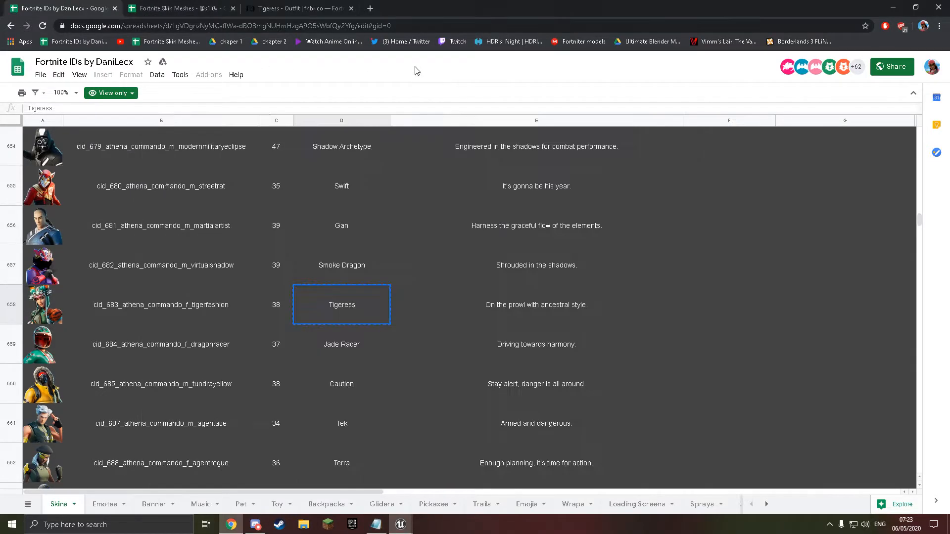
click(416, 69)
click(125, 312)
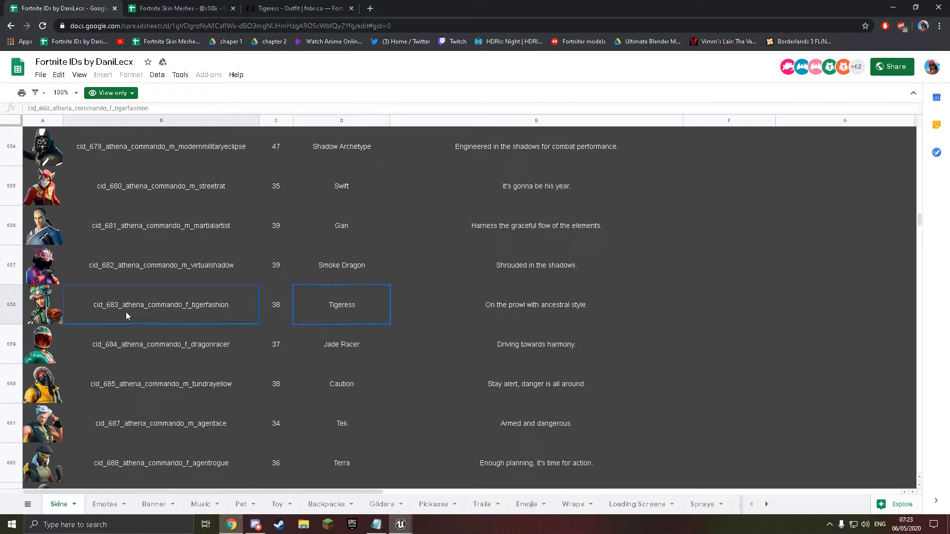
right_click(121, 307)
click(148, 315)
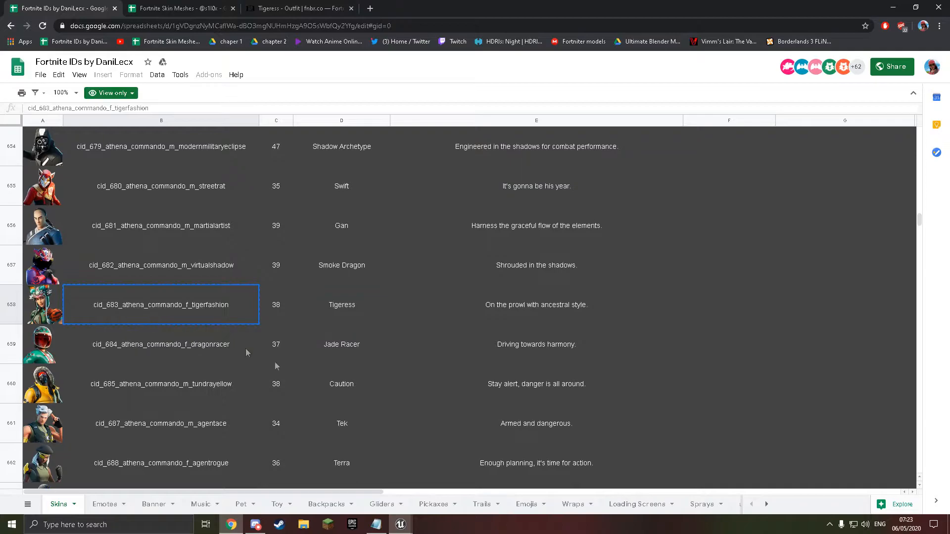
- Paste the CID twice into Notepad, separated by a dot, as cid_683_athena_commando_f_tigerfashion.cid_683_athena_commando_f_tigerfashion
click(376, 524)
text(cid_683_athena_commando_f_tigerfashion)
text(.)
text(cid_683_athena_commando_f_tigerfashion)
- Space out the Notepad entries with extra blank lines above the CID line and above the face accessory path
click(209, 339)
key(Return)
key(Return)
key(Return)
key(Return)
key(Return)
key(Return)
key(Return)
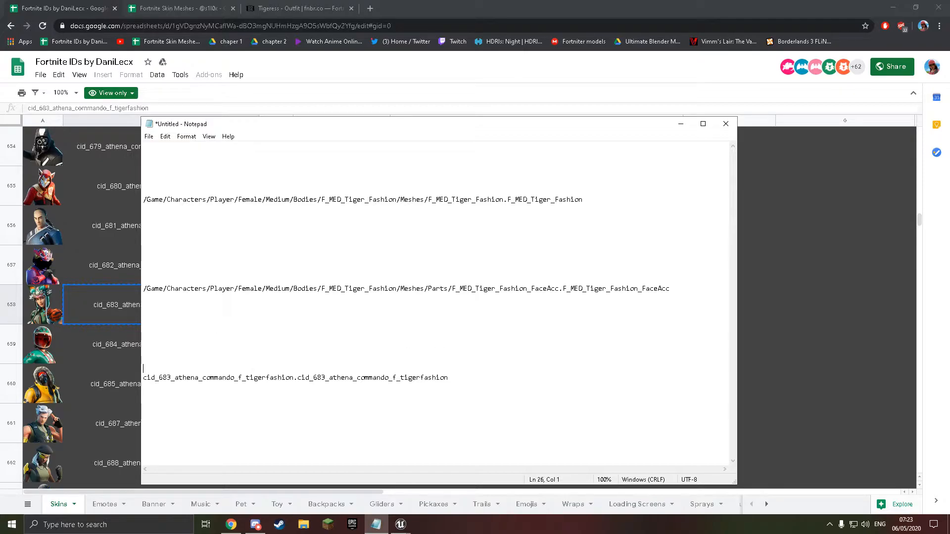
click(237, 272)
key(Return)
key(Return)
key(Return)
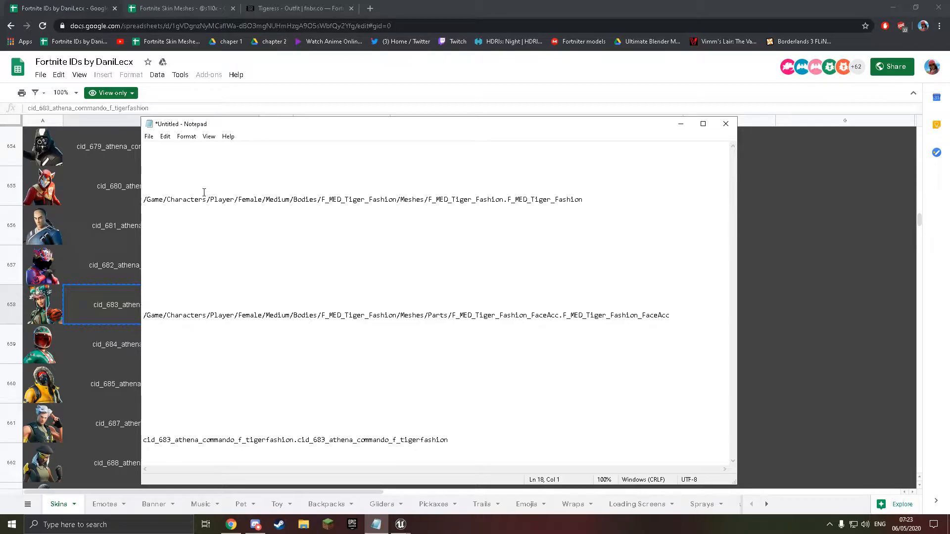
- Select the whole body mesh path in Notepad, then launch the HxD hex editor and maximize its window
triple_click(170, 200)
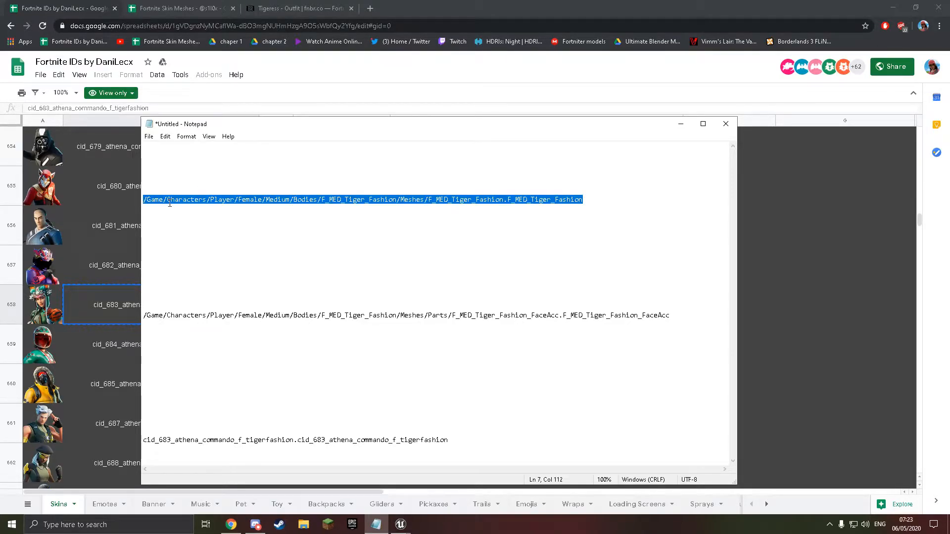
click(142, 529)
text(hxd)
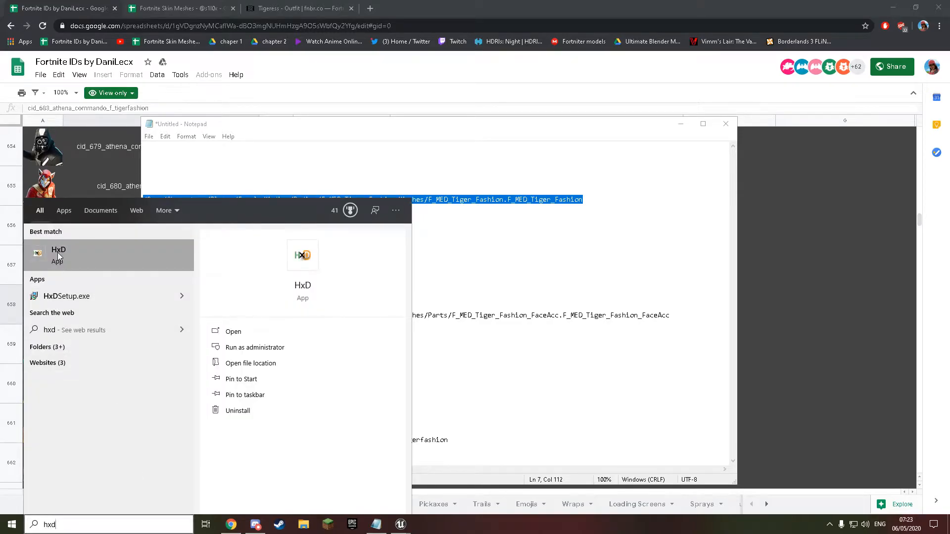
click(57, 253)
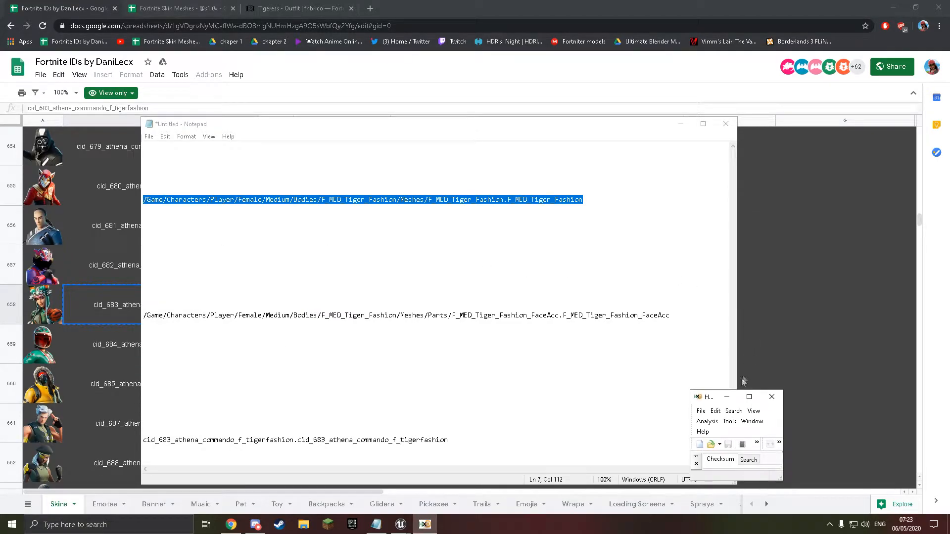
click(748, 396)
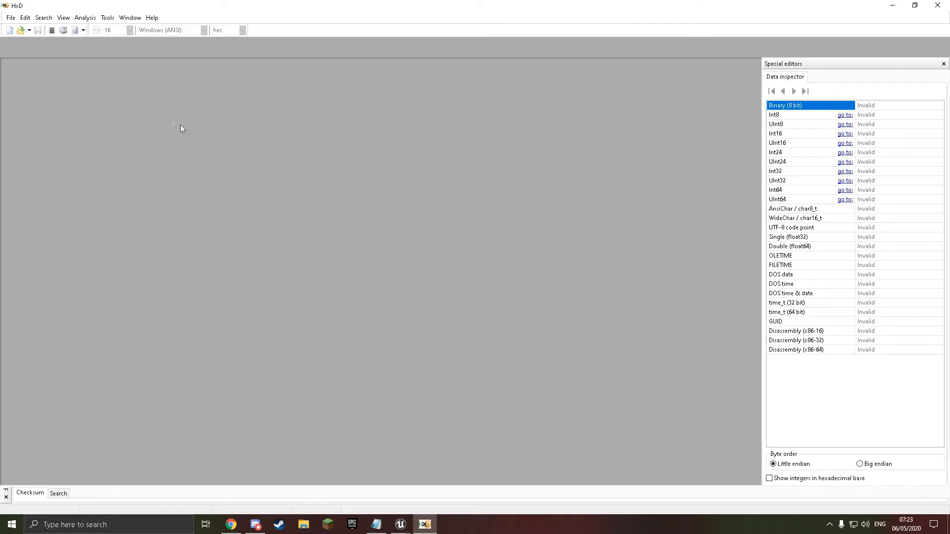
- Open pakchunk10_s2-WindowsClient.pak from the Fortnite Paks folder in HxD
key(ctrl+o)
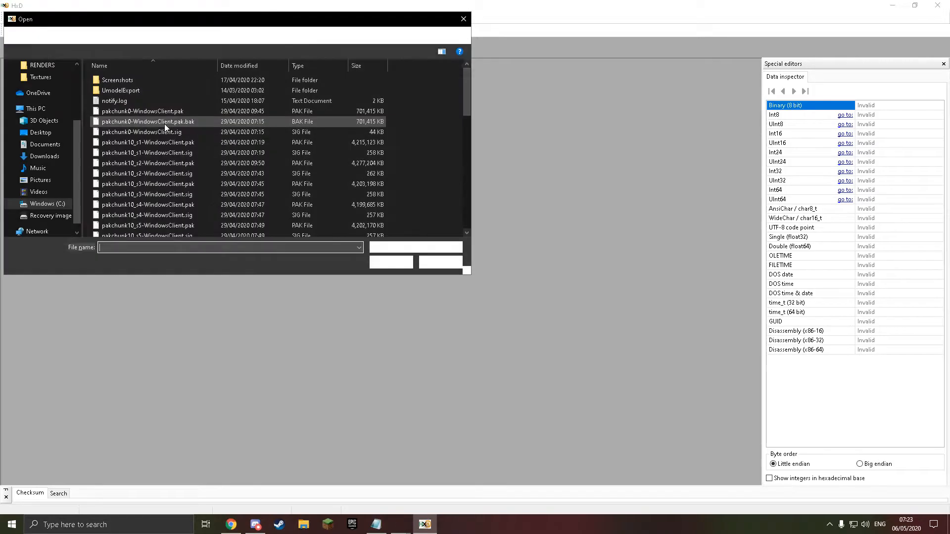
click(464, 19)
click(10, 16)
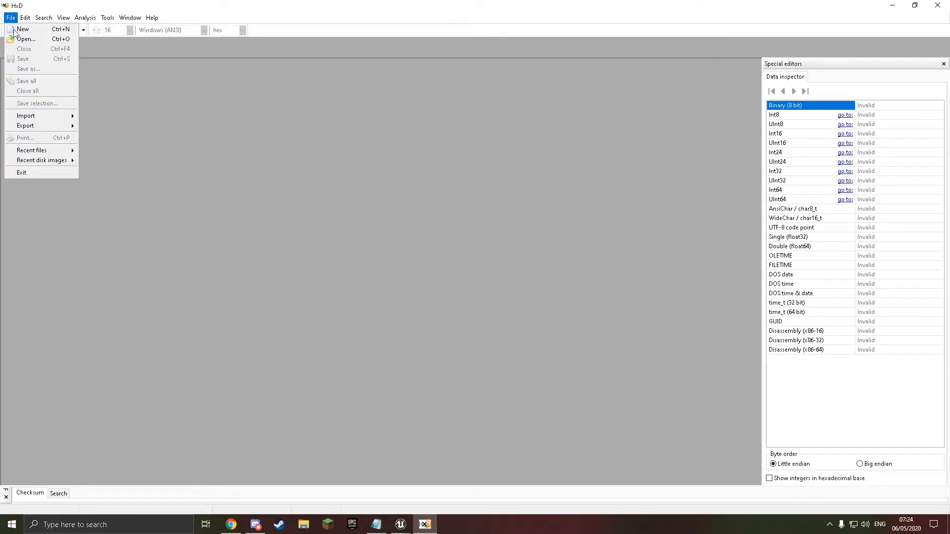
click(22, 36)
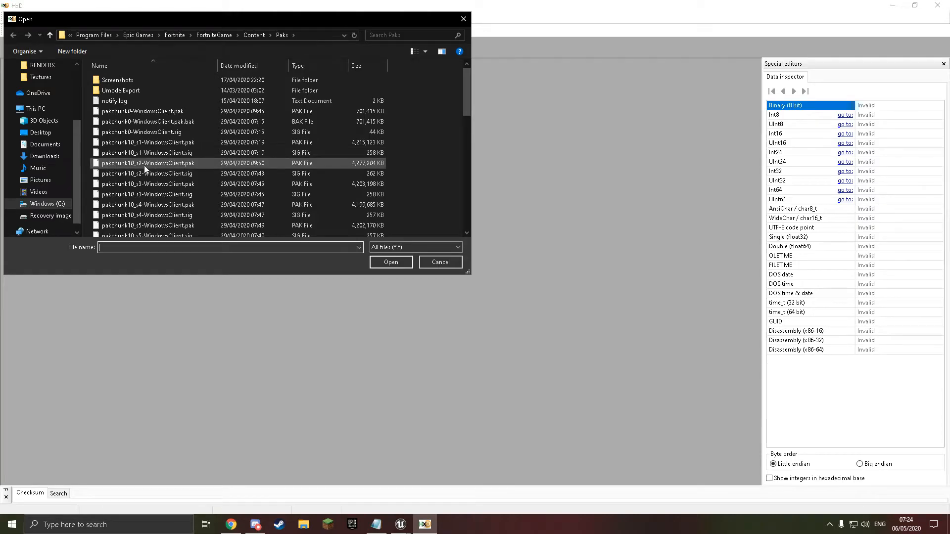
double_click(174, 166)
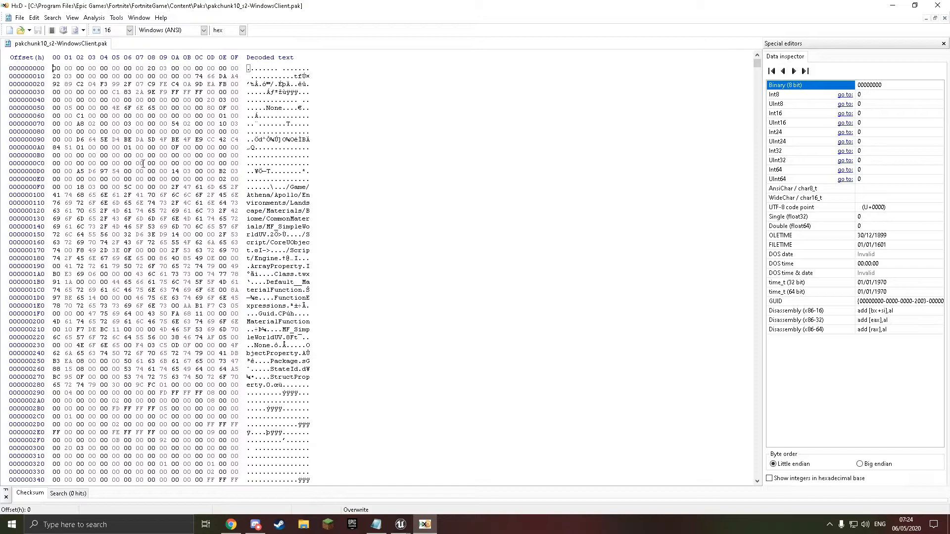
- Search the pak file forward for the F_MED_Tiger_Fashion body mesh path copied from Notepad
key(ctrl+f)
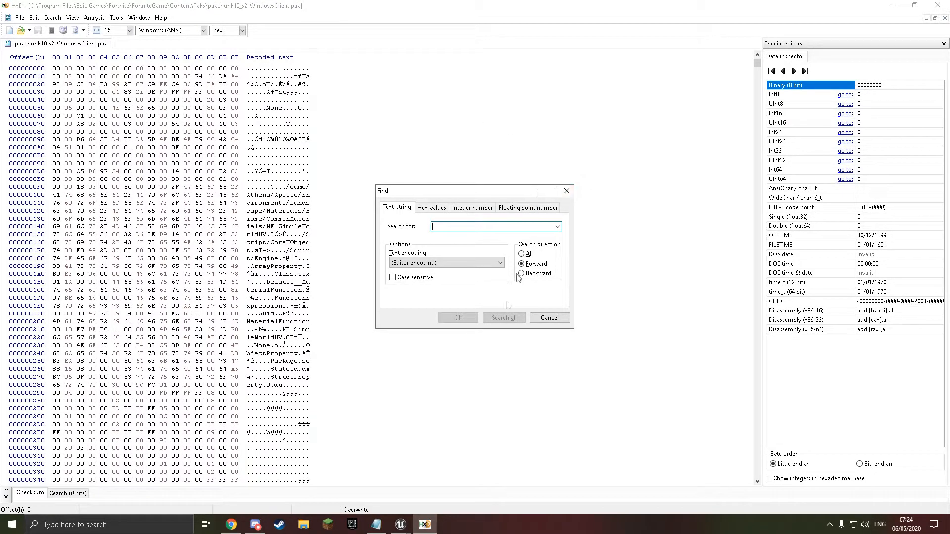
click(376, 524)
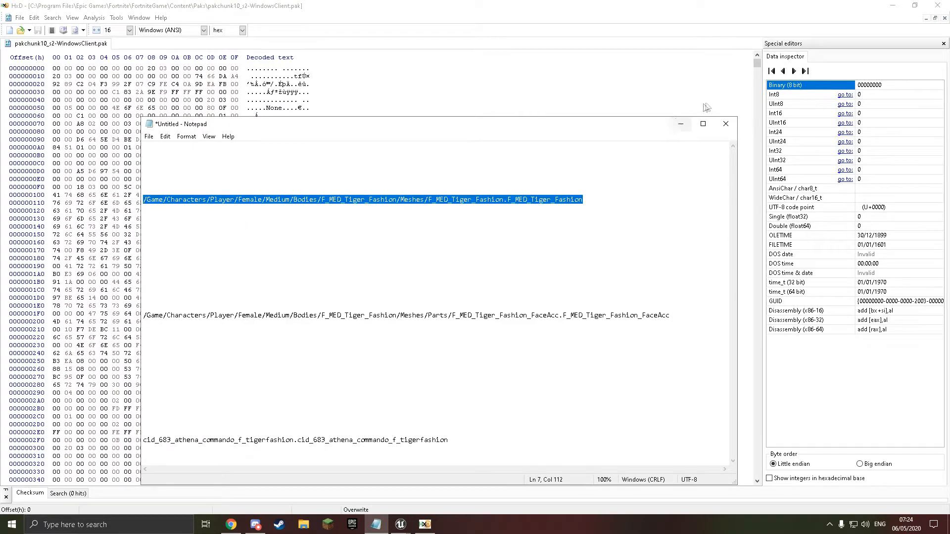
click(680, 124)
key(ctrl+v)
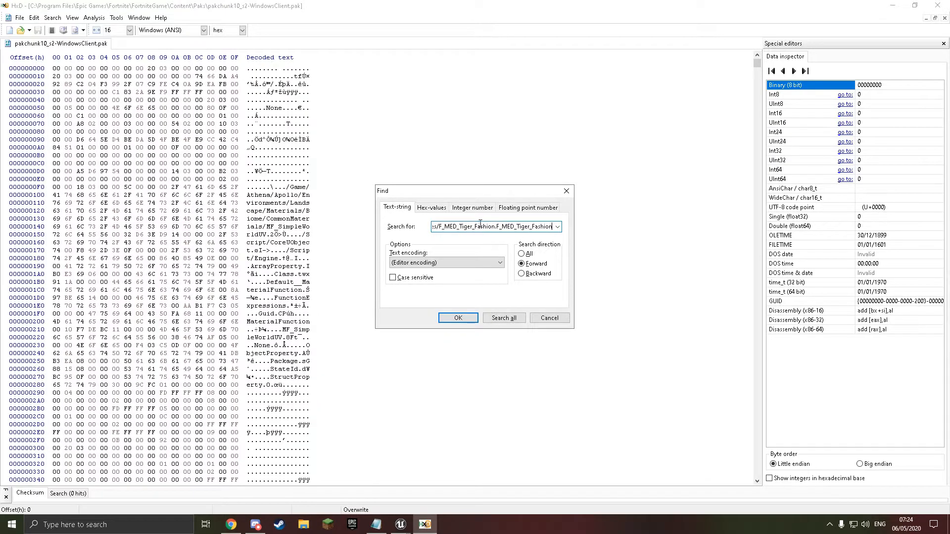
click(459, 318)
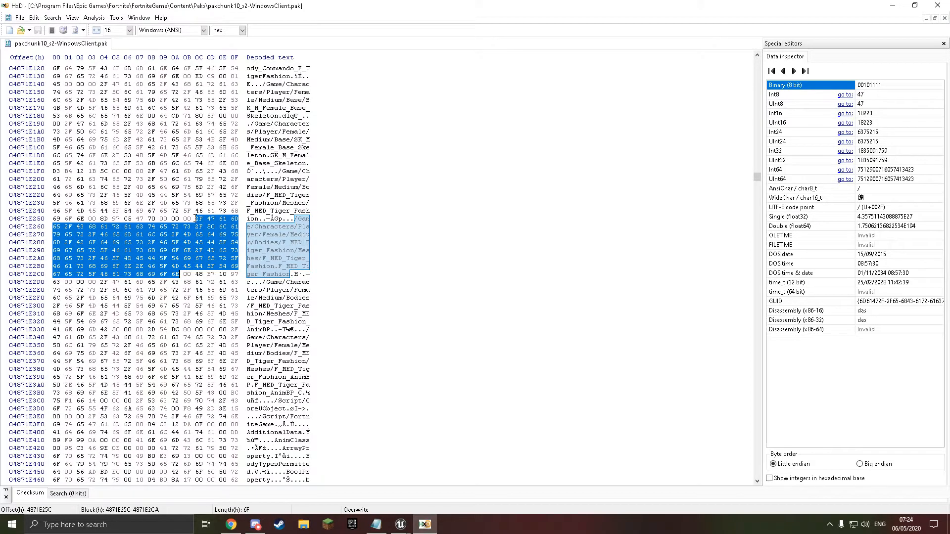
- Select exactly the hex bytes of the found body mesh path, without the trailing 00, and copy them
click(196, 218)
drag(196, 218, 177, 273)
mouse_move(181, 274)
mouse_down()
mouse_move(180, 242)
mouse_move(180, 273)
mouse_up()
right_click(180, 275)
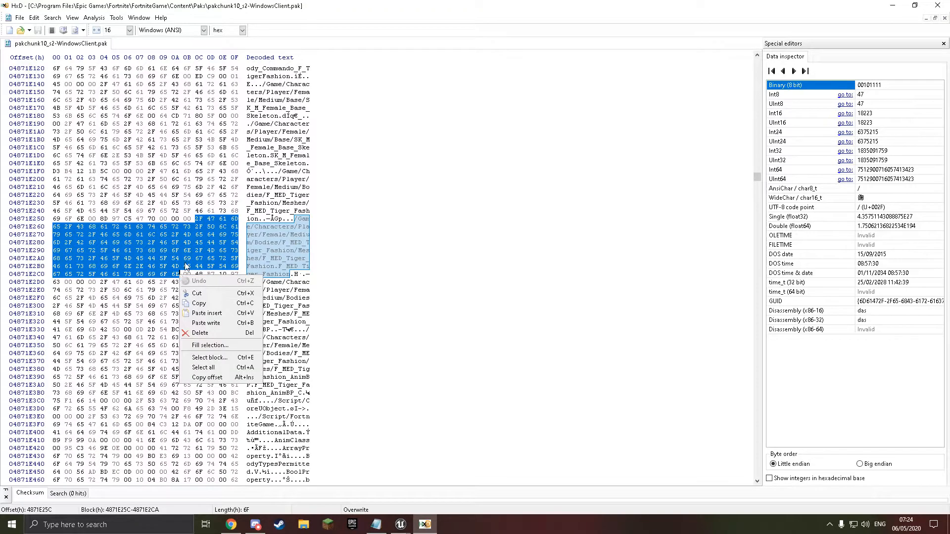
click(197, 220)
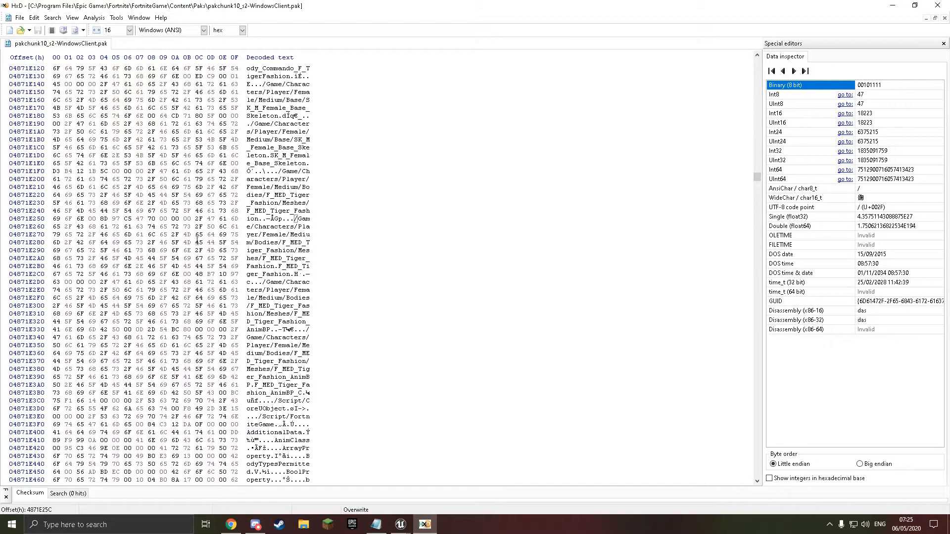
drag(196, 219, 190, 273)
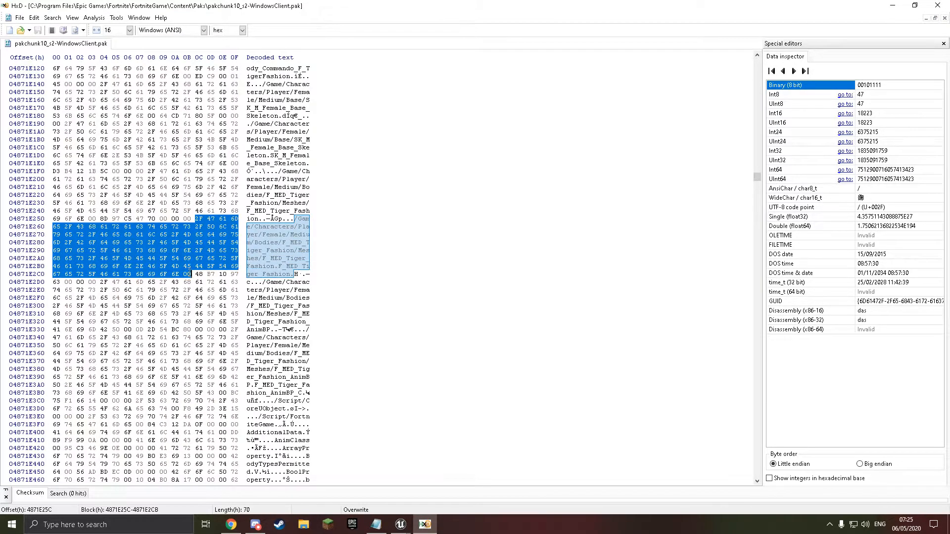
drag(189, 274, 184, 274)
right_click(184, 274)
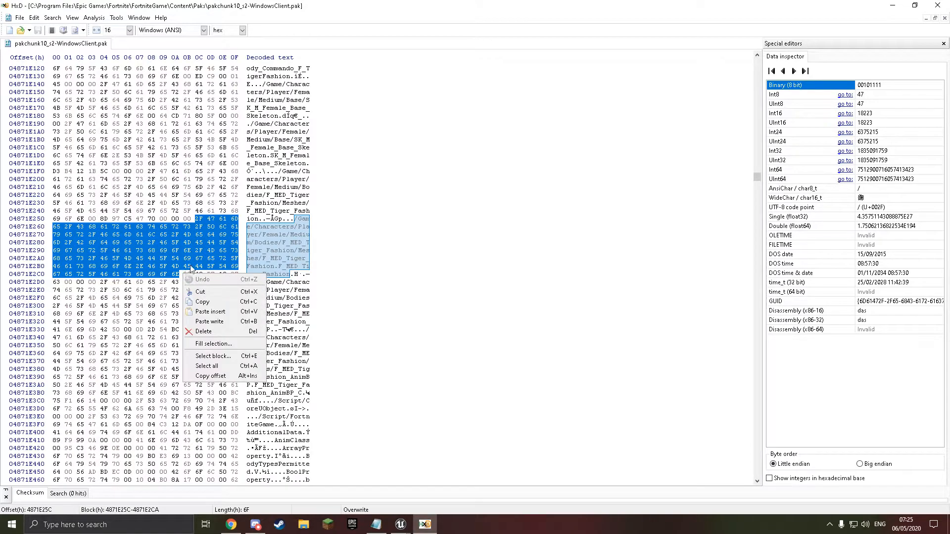
click(203, 301)
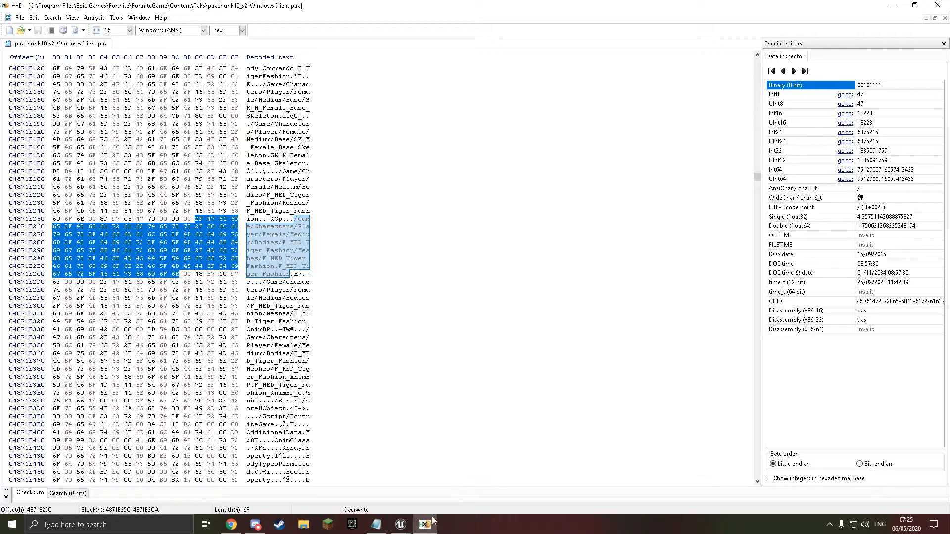
- Paste the hex bytes below the body mesh path in Notepad and add blank lines after them
click(380, 527)
click(161, 209)
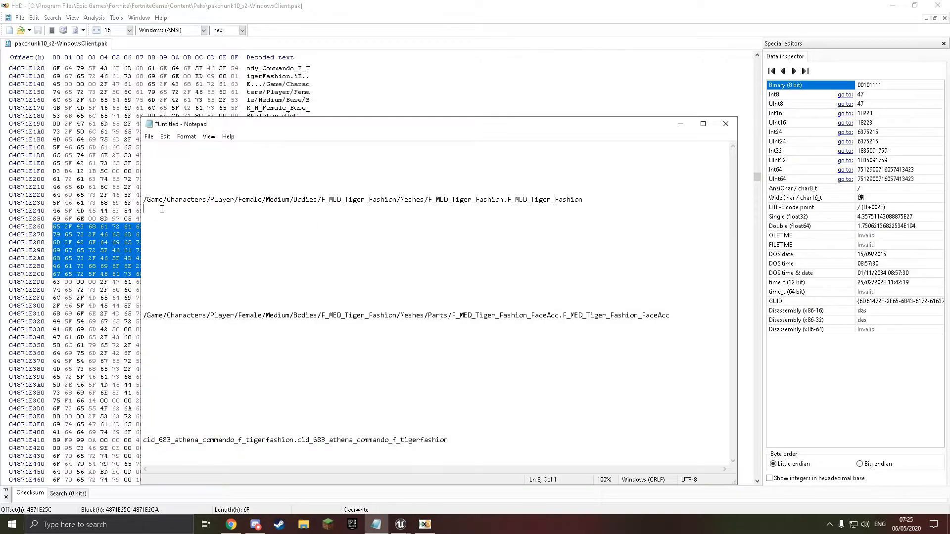
key(ctrl+v)
key(Return)
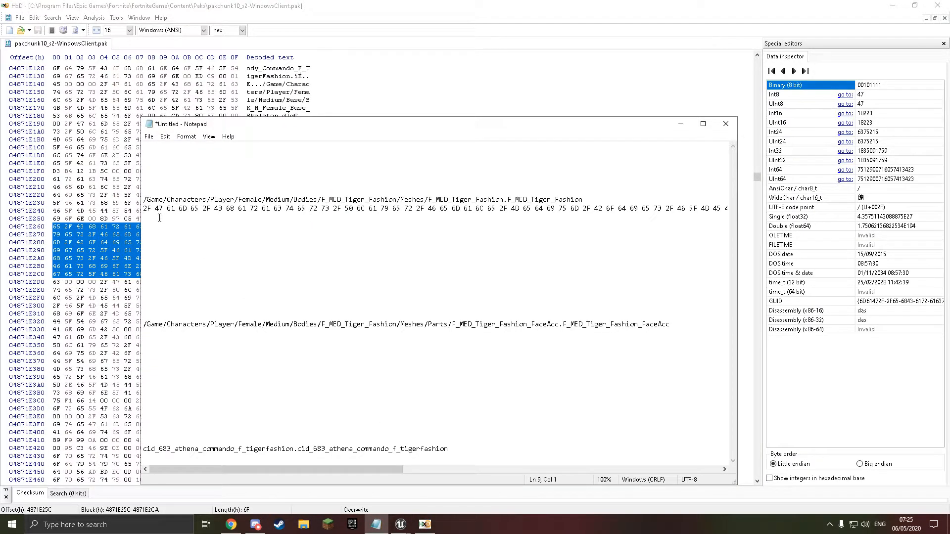
key(Return)
key(Return)
key(Return)
key(Return)
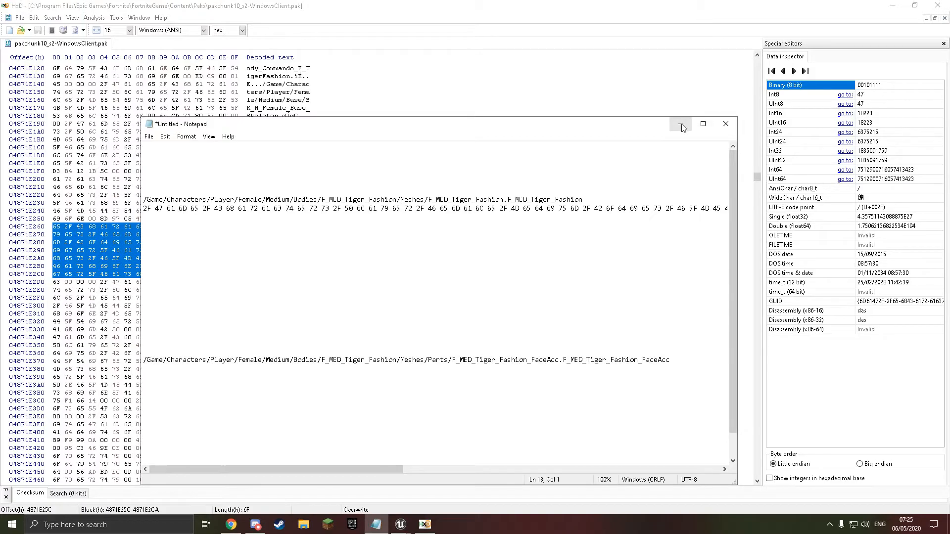
- Back in HxD, select and copy the hex bytes of the body's full AnimBP path ending in F_MED_Tiger_Fashion_AnimBP_C
click(689, 125)
scroll(272, 195, down, 1)
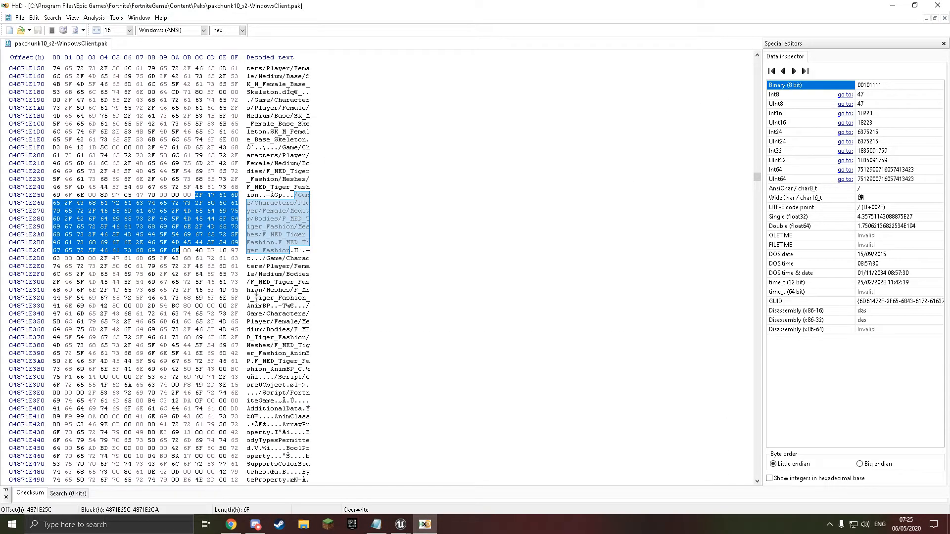
click(272, 369)
drag(271, 369, 302, 369)
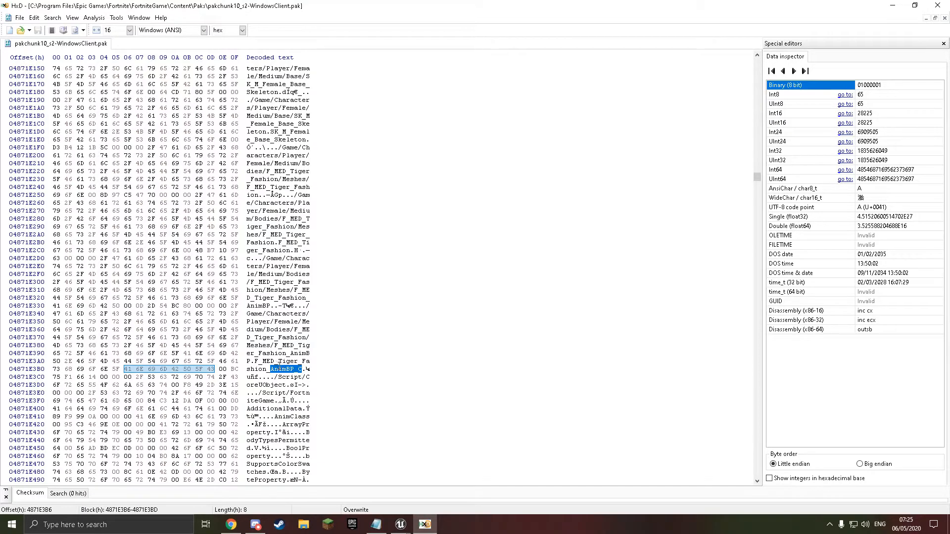
drag(303, 369, 308, 305)
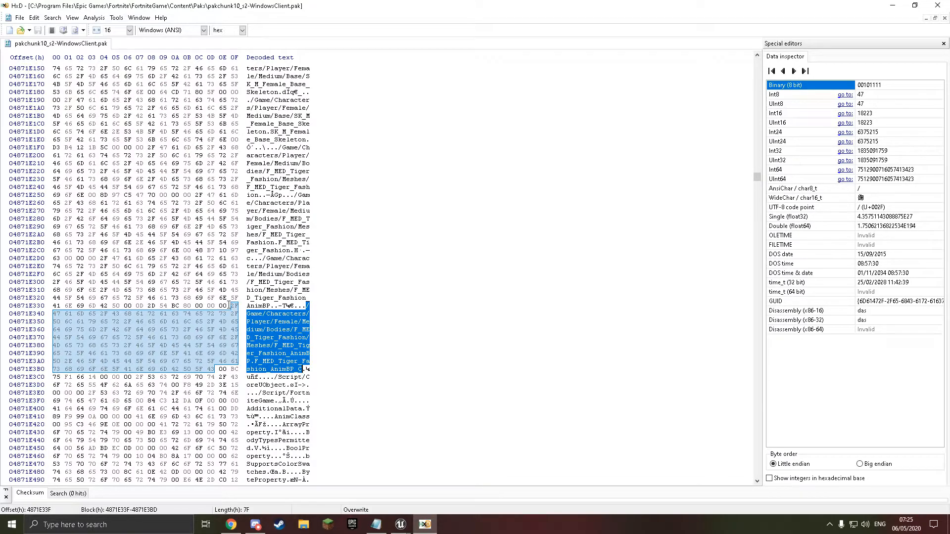
drag(231, 305, 217, 369)
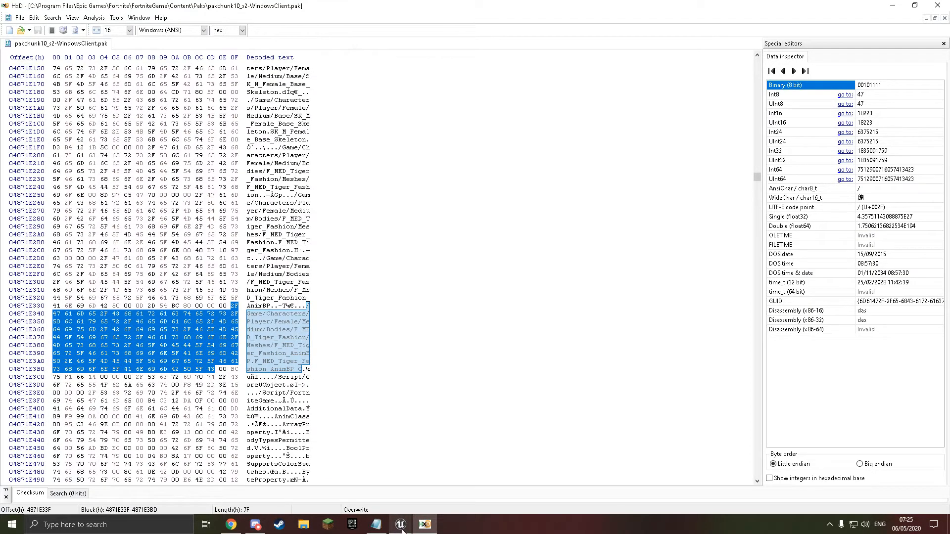
- Paste the AnimBP hex bytes into Notepad and insert an empty line above them
click(375, 524)
key(ctrl+v)
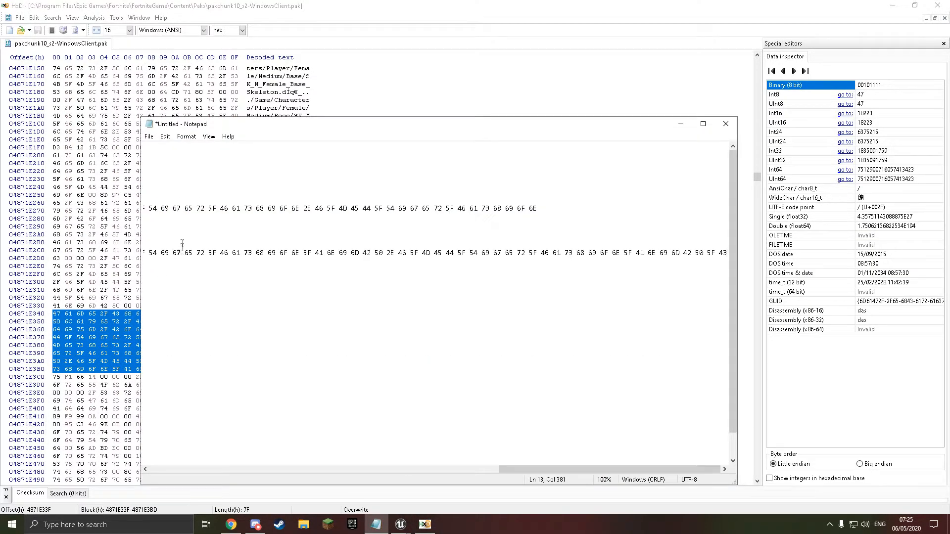
key(Home)
key(Return)
key(Up)
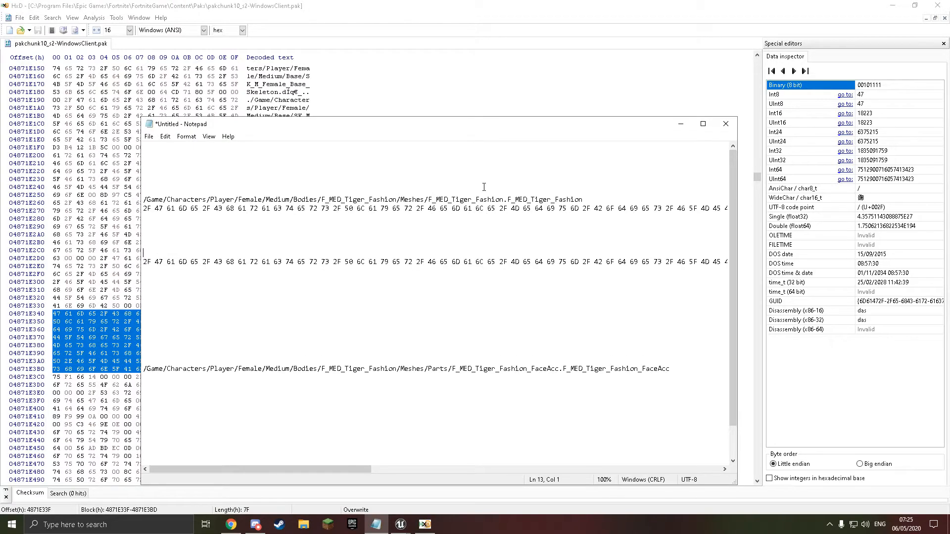
- Copy the body AnimBP path from HxD as text and paste it above its hex bytes in Notepad
click(681, 126)
right_click(275, 334)
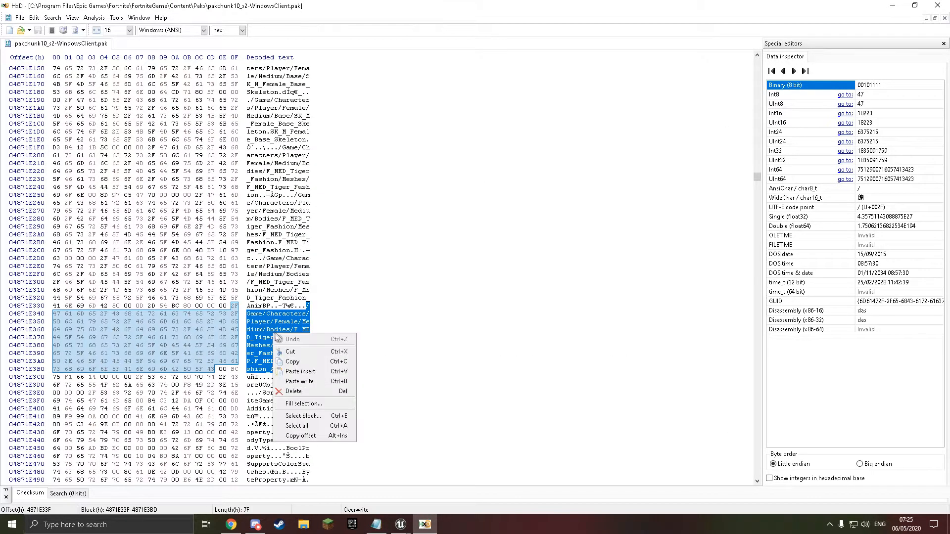
click(304, 361)
click(376, 524)
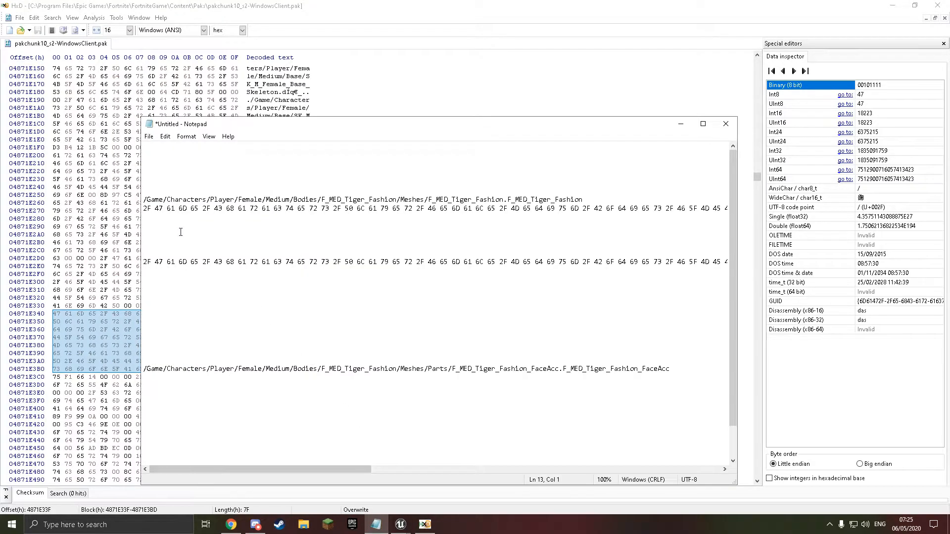
key(ctrl+v)
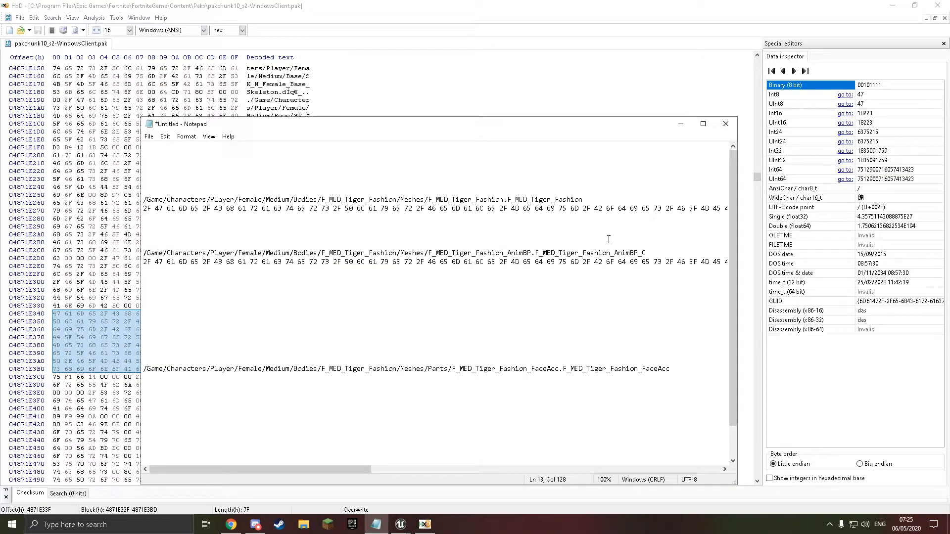
- Adjust the Notepad spacing by adding two blank lines above the AnimBP path and removing three above the face accessory path
key(Return)
key(Return)
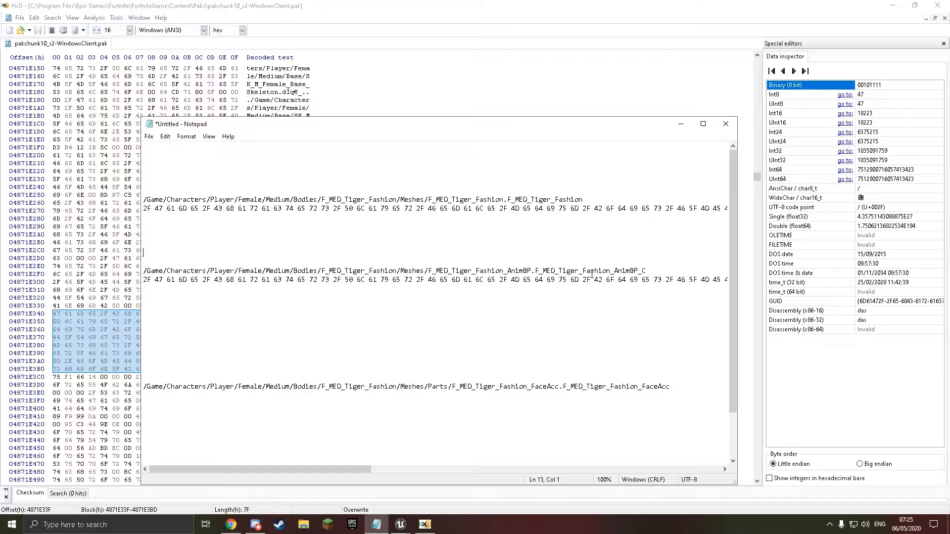
click(268, 367)
key(BackSpace)
key(BackSpace)
key(BackSpace)
- Take the whole face accessory mesh path from Notepad and search for it in HxD from the start of the pak file
triple_click(255, 361)
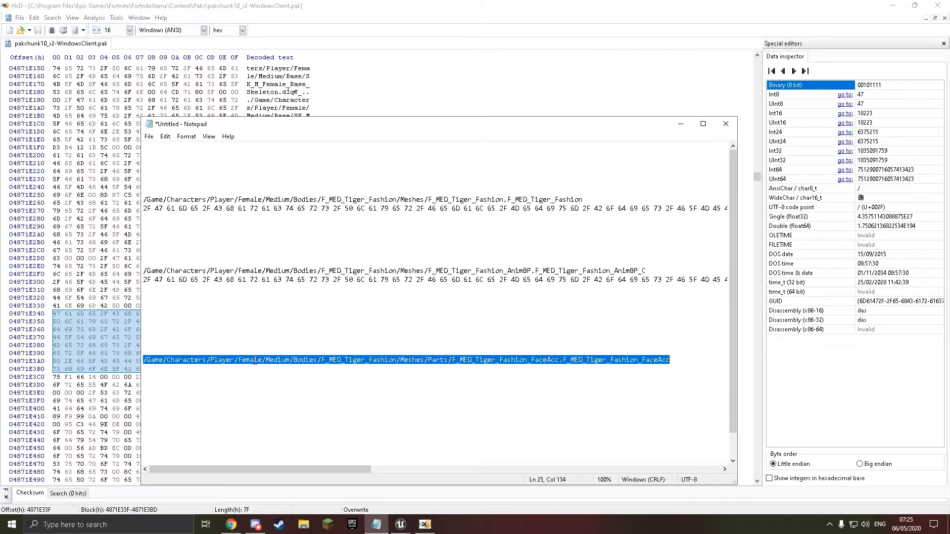
click(681, 122)
drag(757, 176, 757, 62)
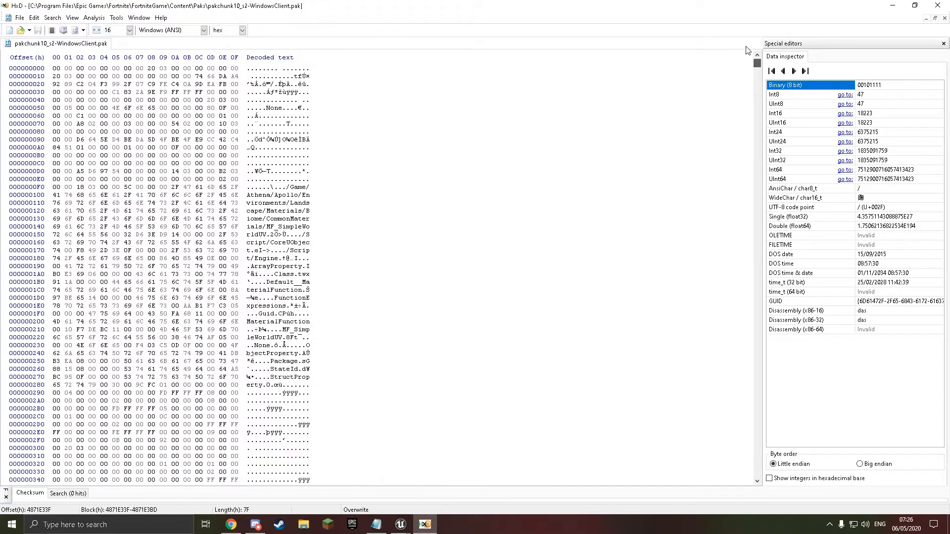
click(54, 69)
key(ctrl+f)
key(ctrl+v)
click(461, 319)
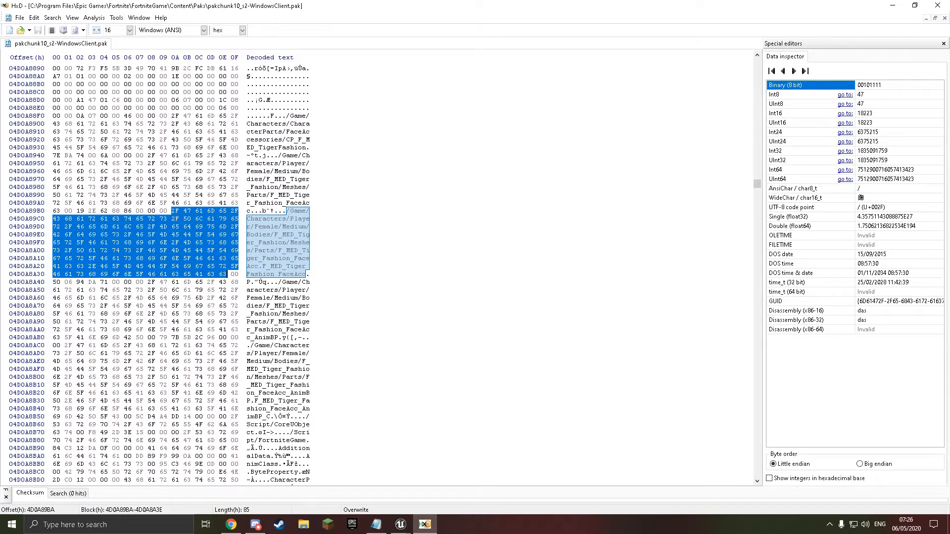
- Copy the hex bytes of the found face accessory path and paste them below that path in Notepad
drag(170, 211, 226, 274)
click(376, 524)
click(200, 371)
key(ctrl+v)
key(Home)
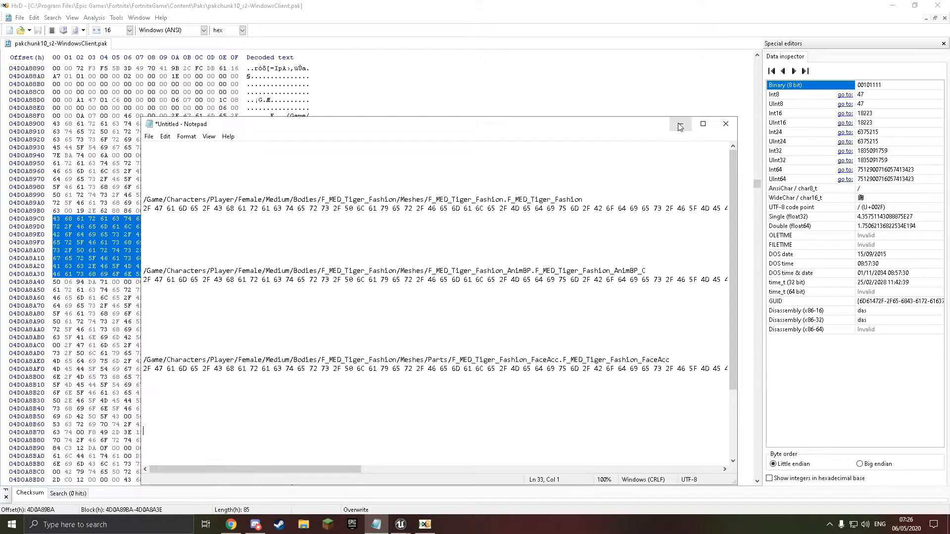
- Copy the FaceAcc AnimBP path and its hex bytes from HxD into Notepad below the face accessory entry, followed by blank lines
click(680, 124)
drag(250, 346, 270, 416)
key(ctrl+c)
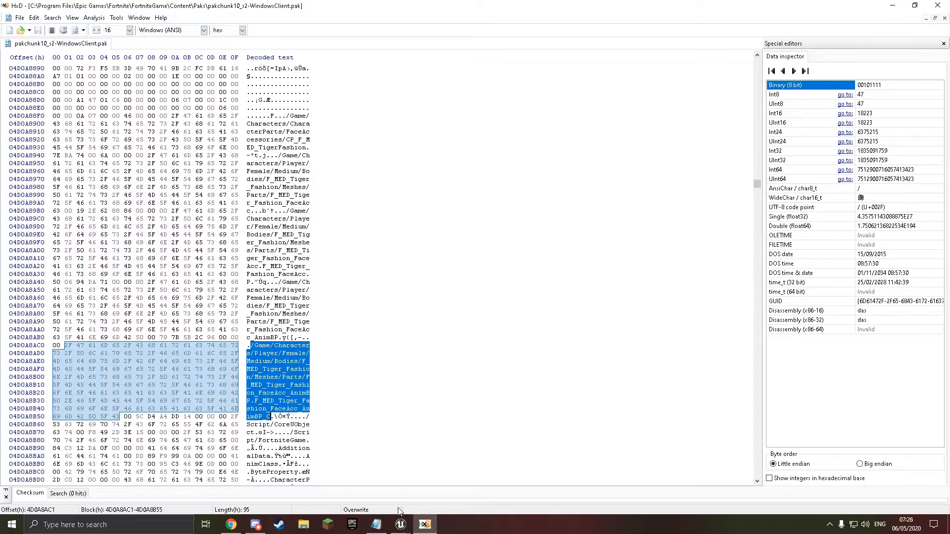
click(376, 524)
click(220, 430)
key(ctrl+v)
key(Return)
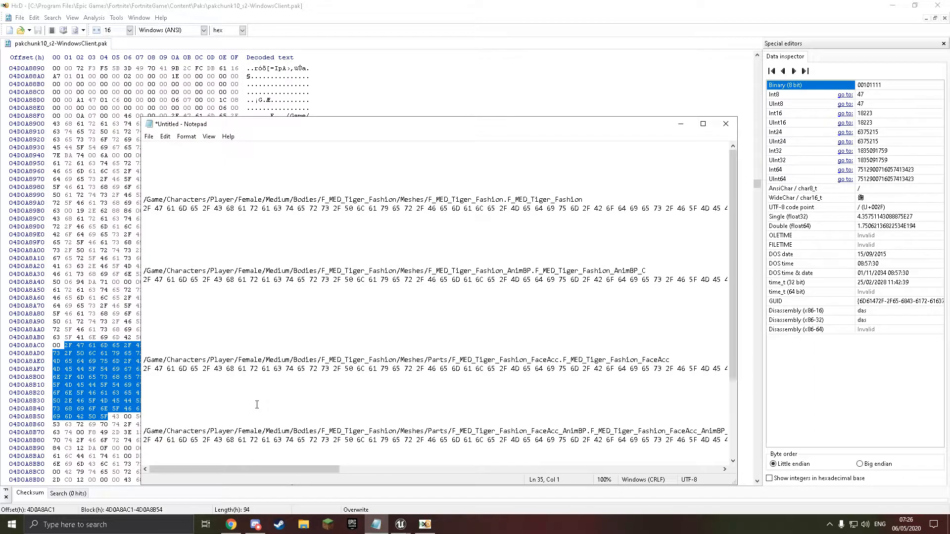
key(Return)
scroll(240, 394, down, 1)
mouse_move(274, 470)
mouse_down()
mouse_move(437, 478)
mouse_move(267, 463)
mouse_up()
click(258, 454)
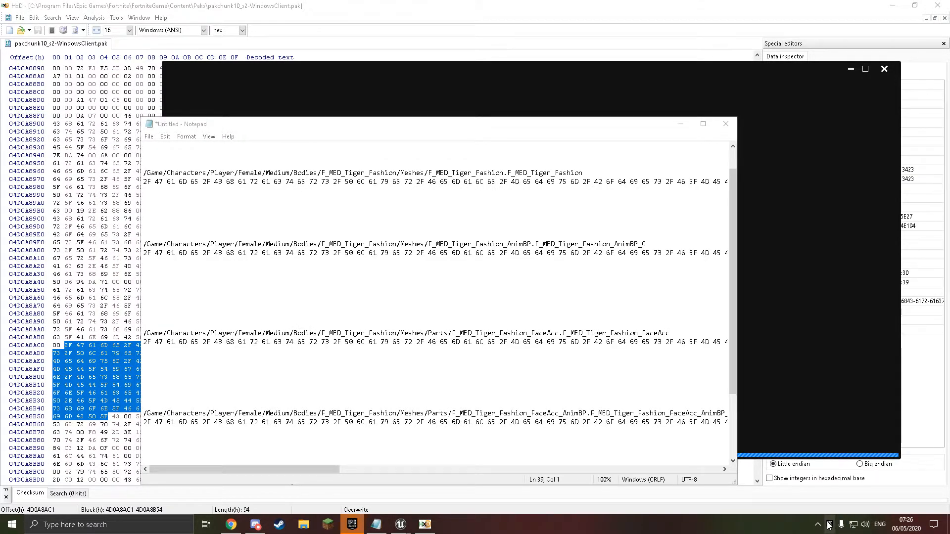
- Exit the Epic Games Launcher and return to the blank lines below the FaceAcc AnimBP entry in Notepad
right_click(830, 524)
click(841, 506)
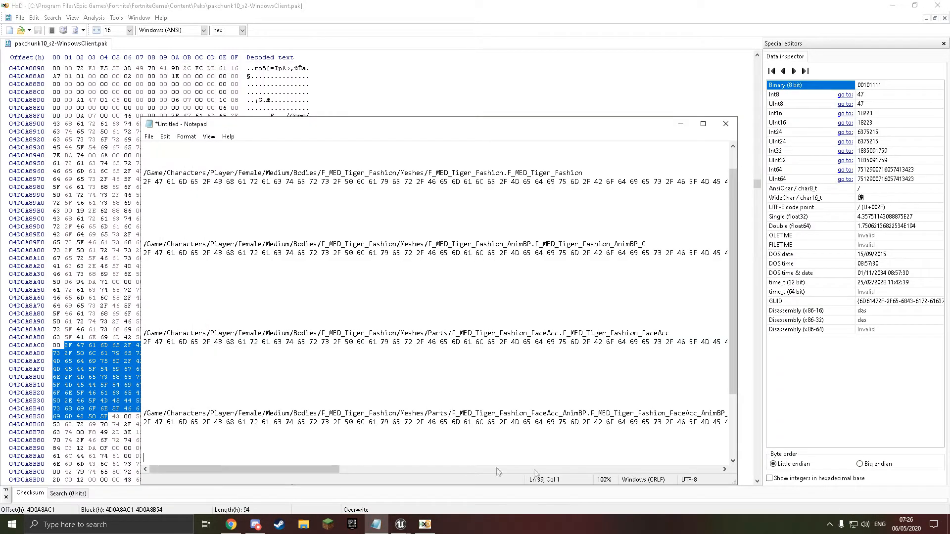
scroll(258, 328, down, 2)
scroll(297, 322, down, 1)
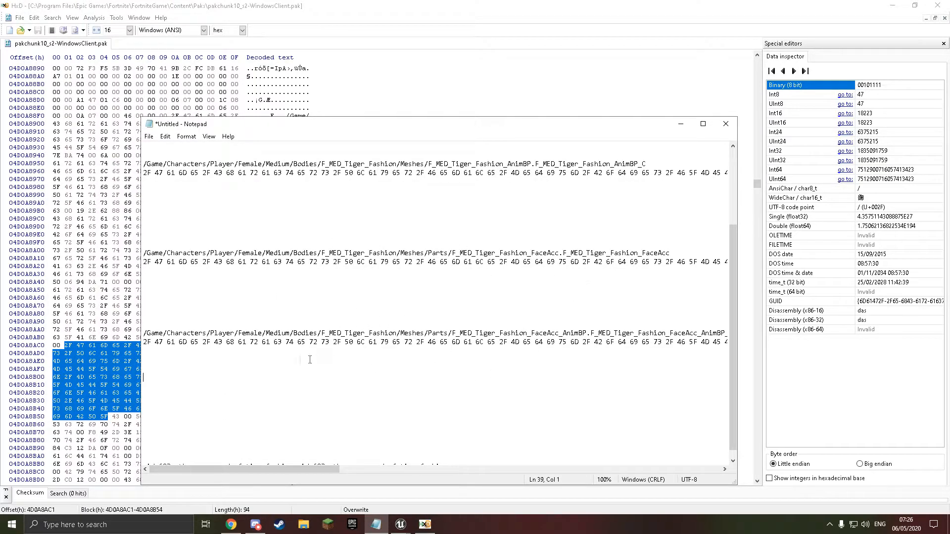
- Copy the line cid_683_athena_commando_f_tigerfashion.cid_683_athena_commando_f_tigerfashion from Notepad and return to the start of the pak file in HxD
key(Return)
scroll(257, 422, down, 1)
triple_click(372, 458)
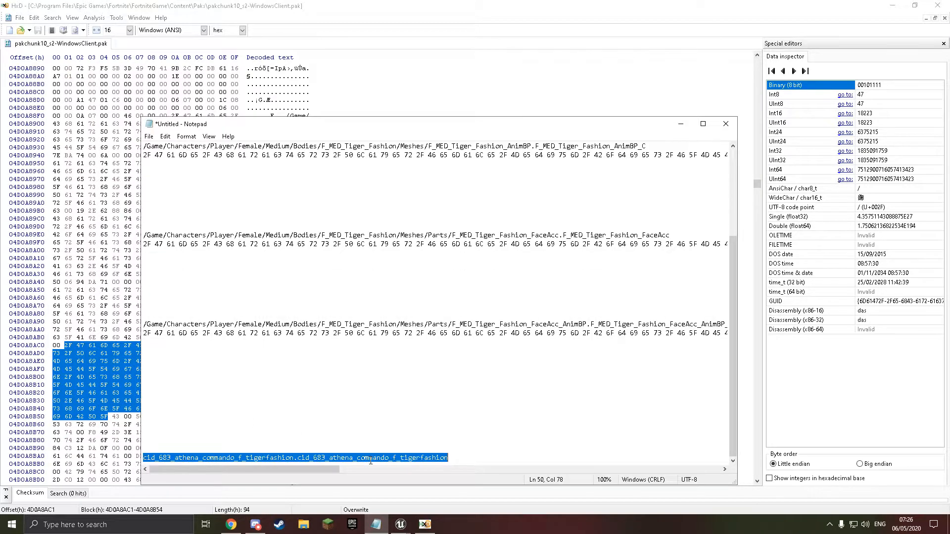
click(680, 124)
drag(756, 182, 757, 62)
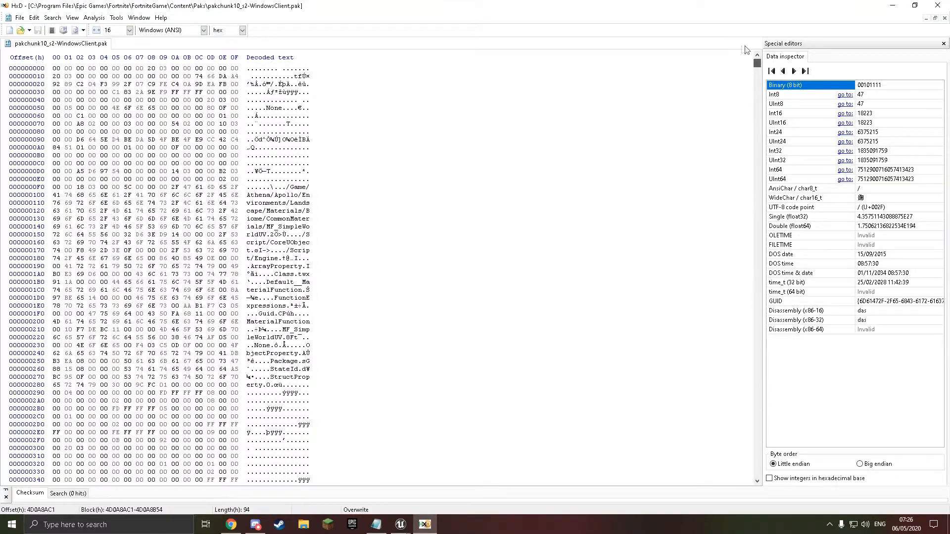
- Open pakchunk0-WindowsClient.pak in HxD and search it for the copied cid_683 Tiger Fashion text string
key(ctrl+o)
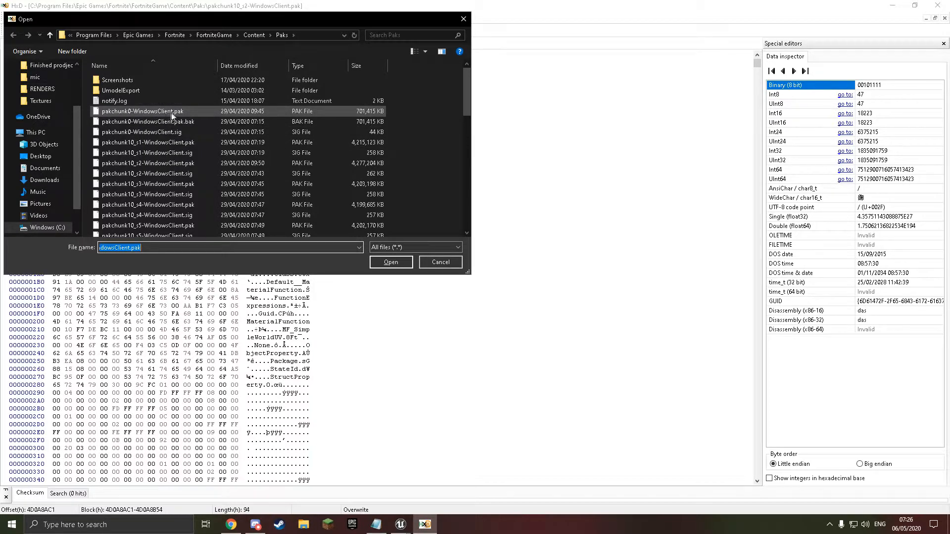
double_click(184, 111)
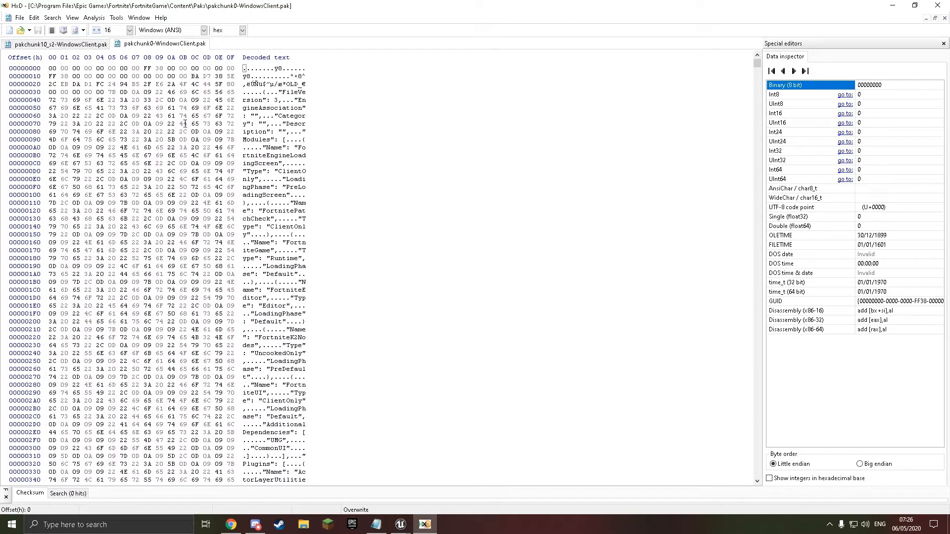
key(ctrl+f)
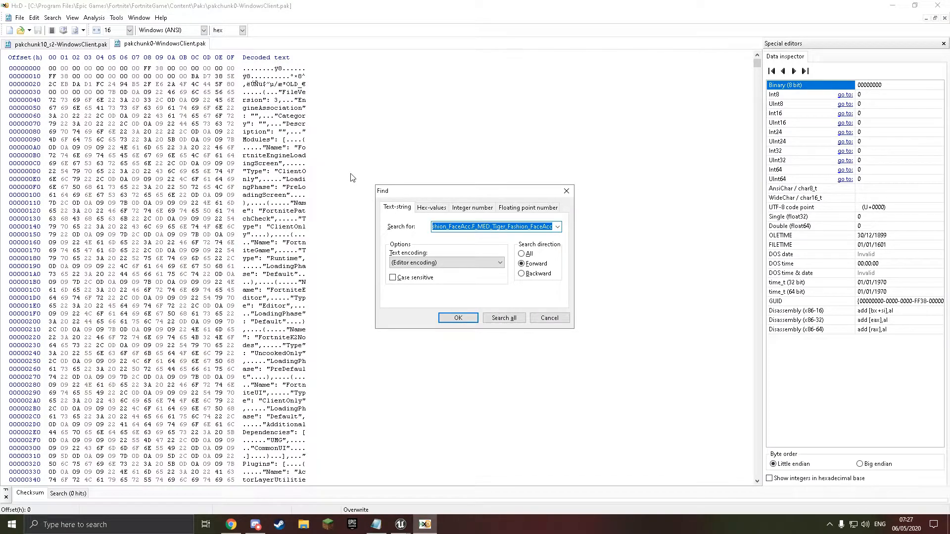
key(ctrl+v)
click(464, 318)
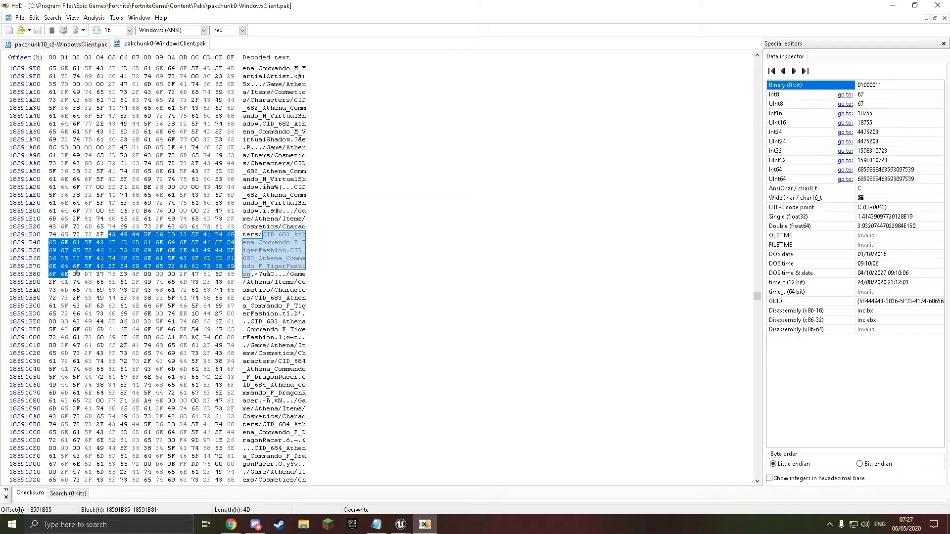
- Return to the notes in Notepad and open the text file Fable to Psylocke with cid.txt
click(376, 524)
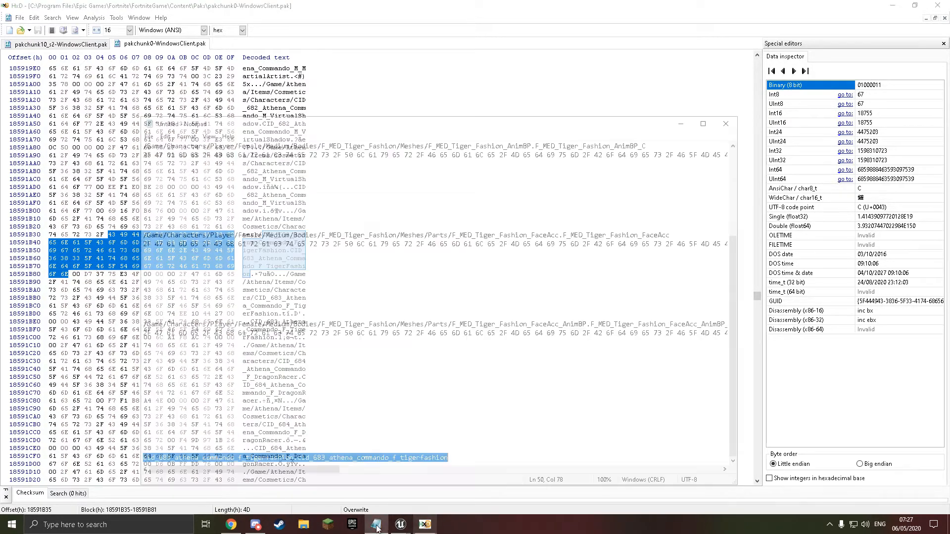
click(450, 459)
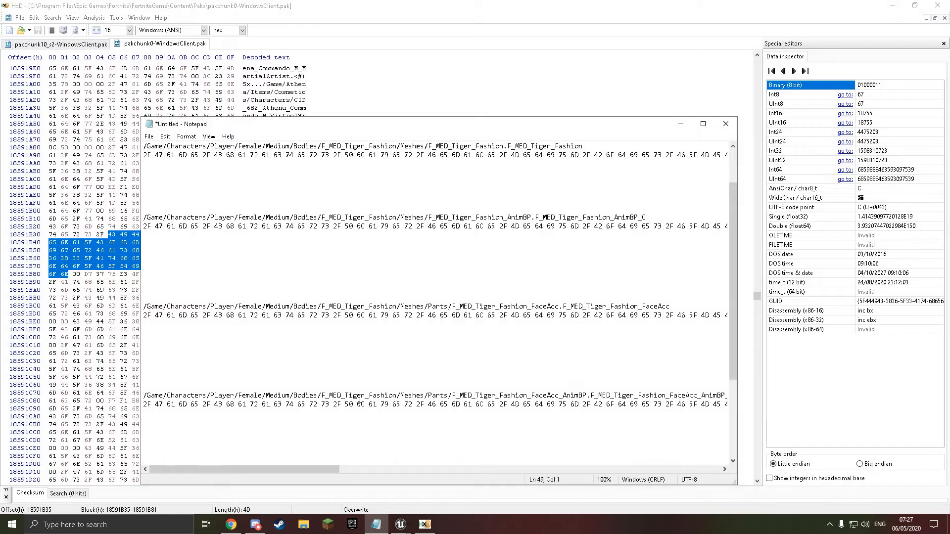
scroll(355, 390, up, 2)
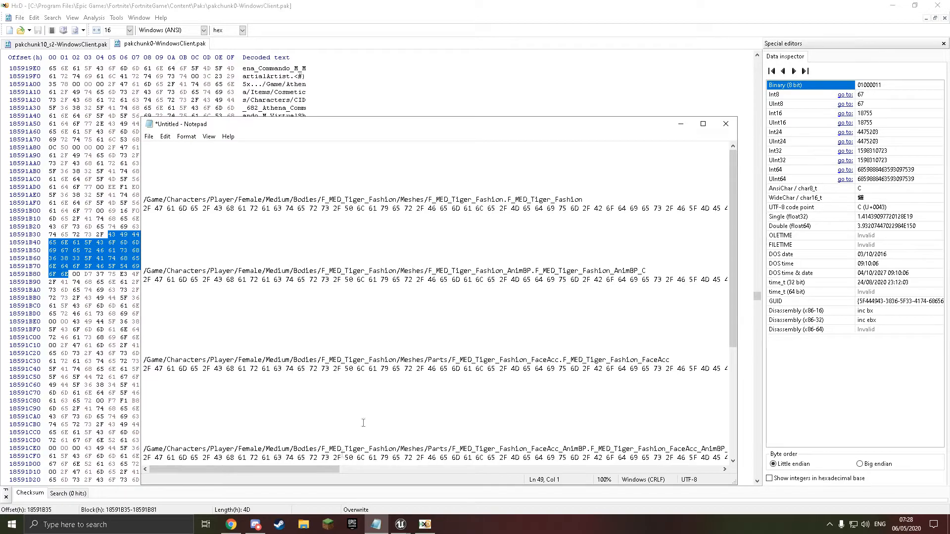
click(75, 525)
text(fab)
click(99, 252)
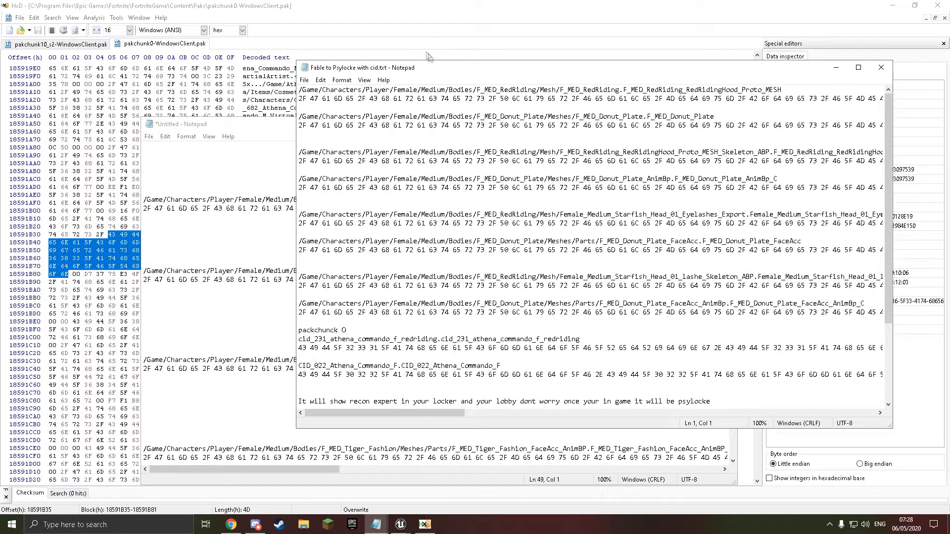
- Arrange the Fable to Psylocke file and the untitled notes so that both Notepad windows can be read side by side
drag(428, 61, 428, 28)
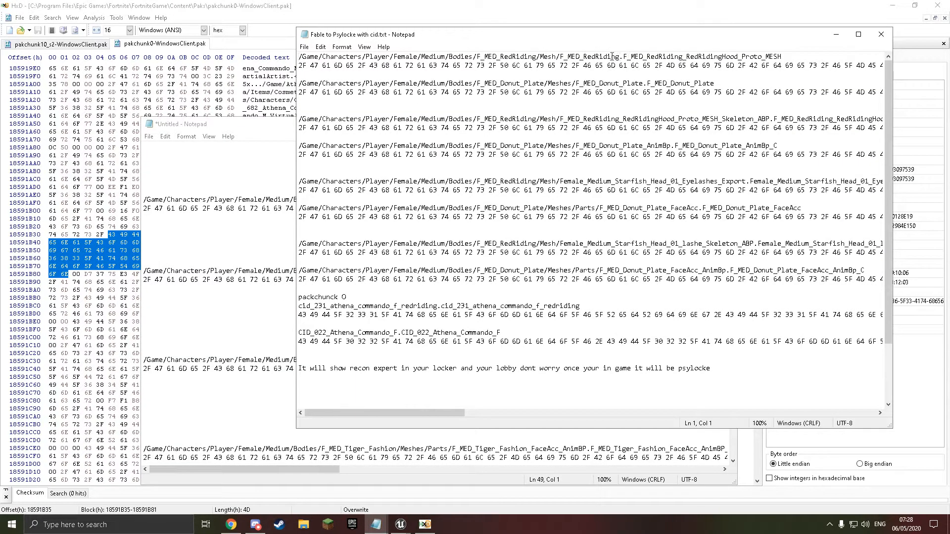
scroll(655, 242, down, 3)
scroll(657, 333, up, 3)
drag(417, 28, 484, 100)
drag(259, 130, 177, 122)
click(417, 97)
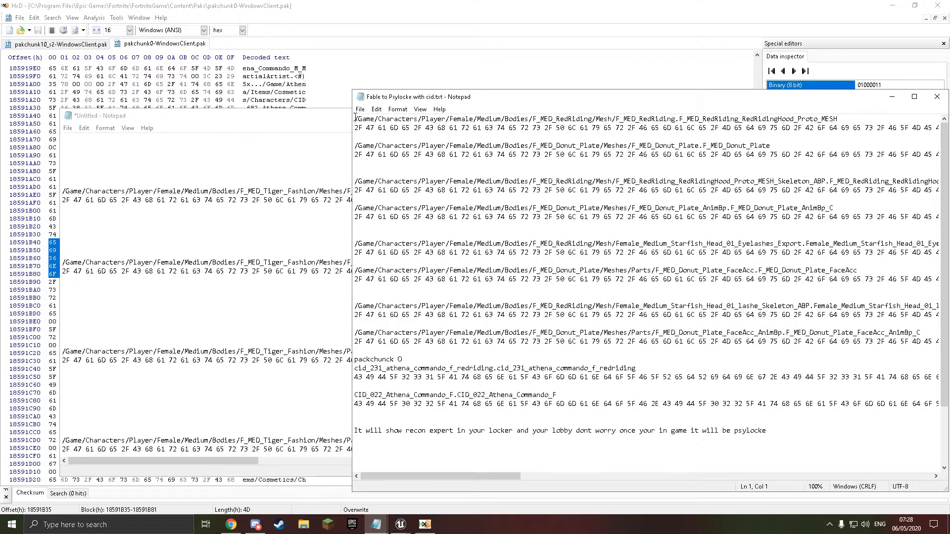
- Copy the F_MED_RedRiding mesh path and its hex bytes from the Fable to Psylocke file to just above the Tiger Fashion mesh entry
drag(355, 118, 357, 140)
key(ctrl+c)
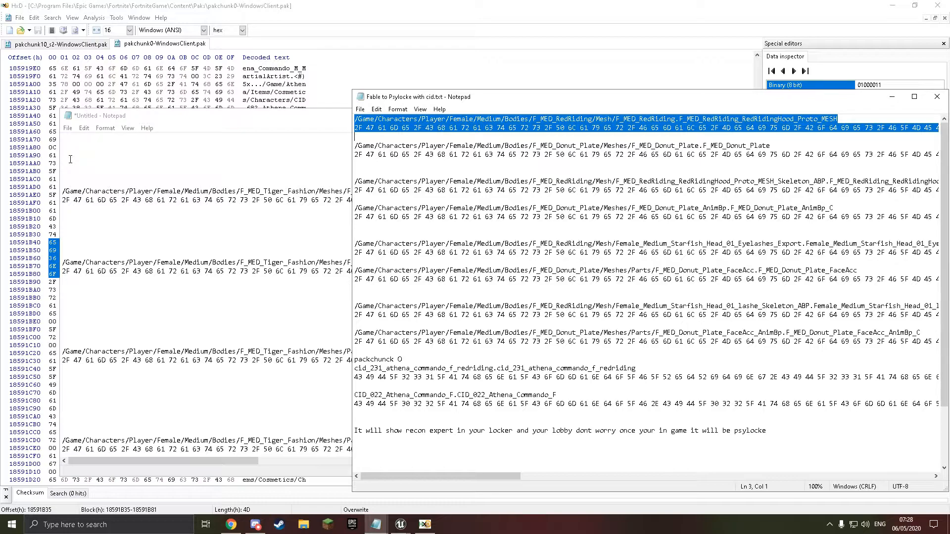
drag(161, 120, 161, 116)
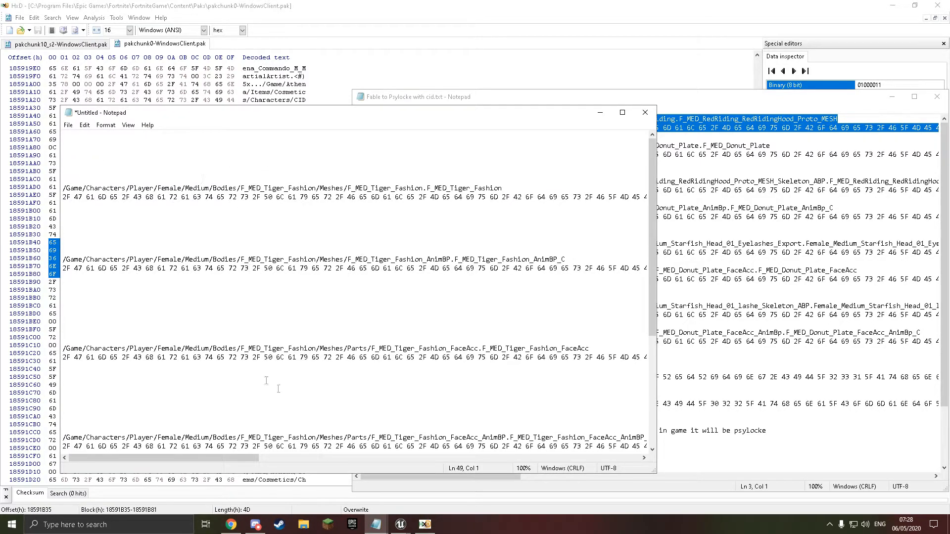
click(695, 89)
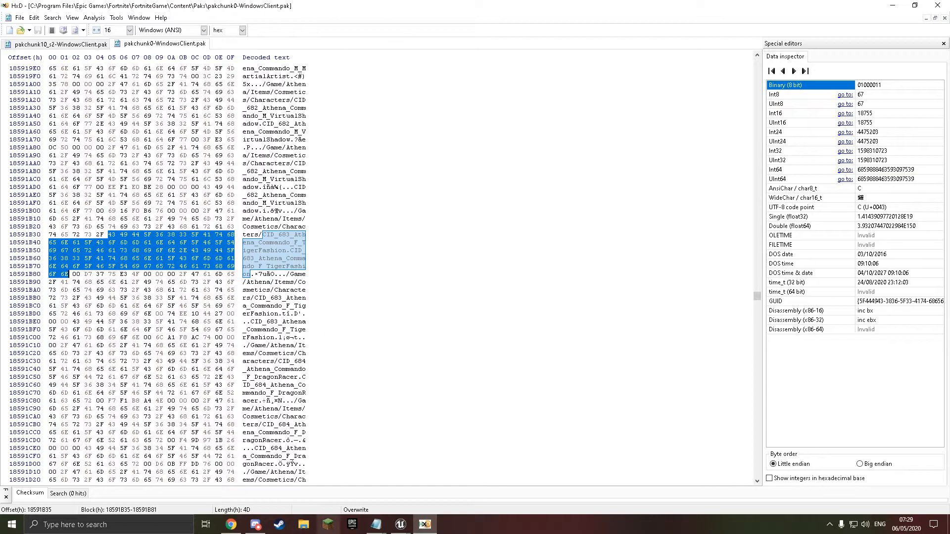
mouse_move(376, 525)
click(345, 482)
click(64, 153)
key(ctrl+v)
key(Delete)
key(Delete)
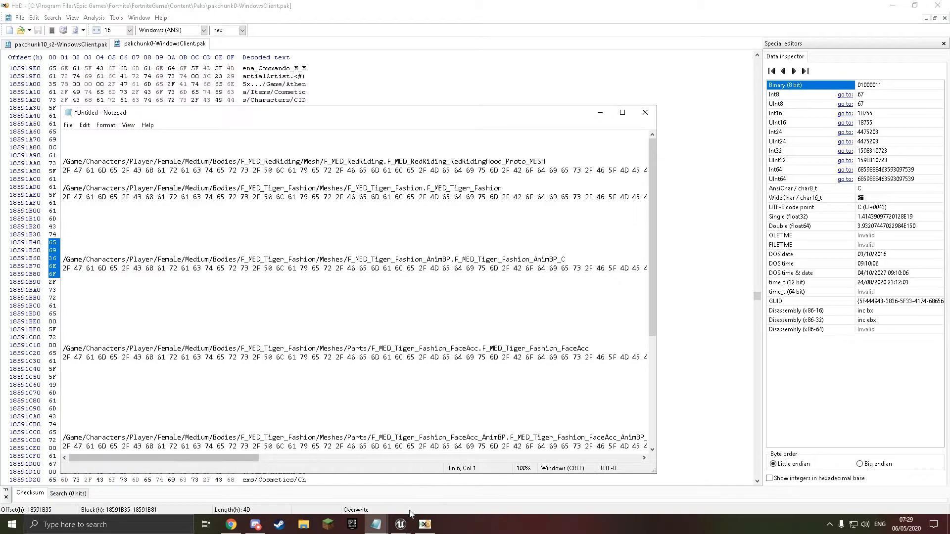
- Copy the RedRidingHood_Proto_MESH_Skeleton_ABP path and its hex bytes to just above the Tiger Fashion AnimBP entry in the notes
mouse_move(376, 524)
click(436, 477)
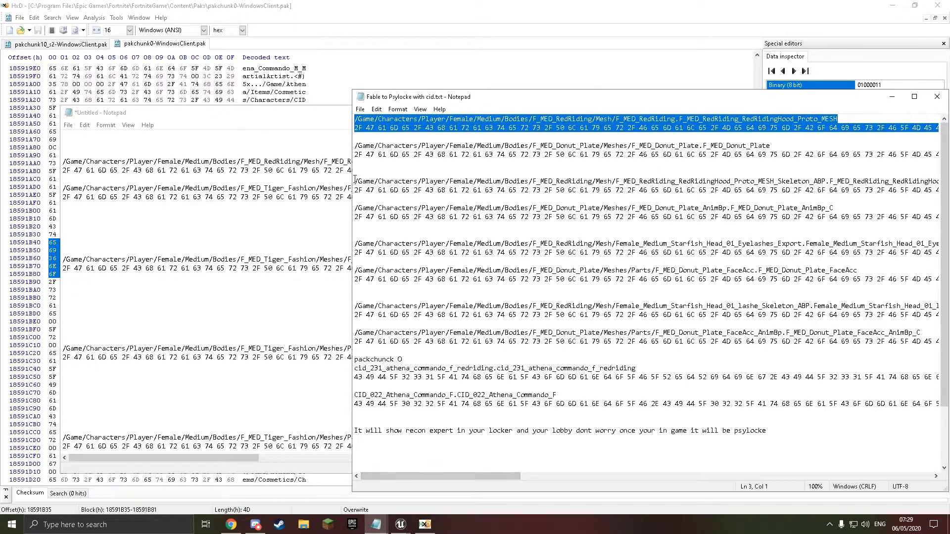
drag(354, 181, 356, 197)
key(ctrl+c)
click(89, 233)
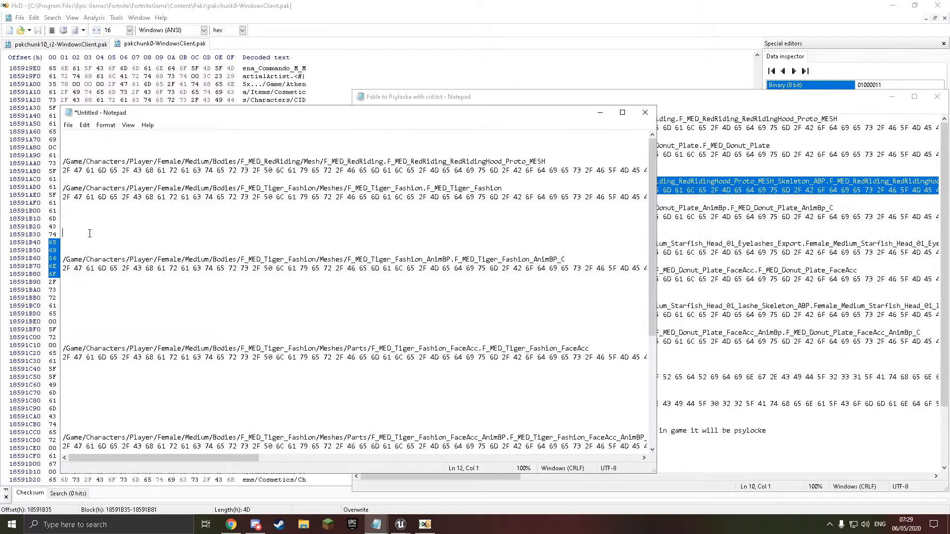
key(ctrl+v)
key(Delete)
key(Delete)
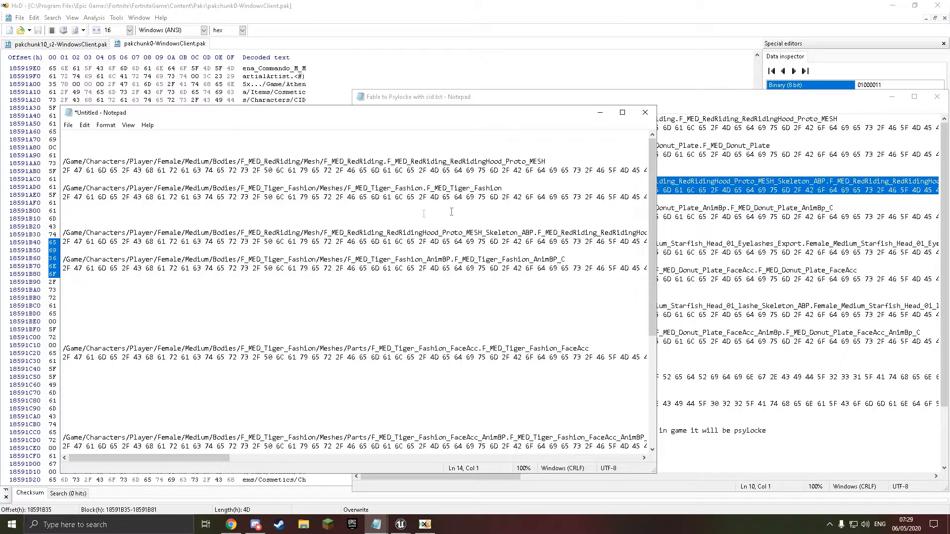
- Remove one blank line above the RedRidingHood skeleton ABP entry in the notes
click(512, 186)
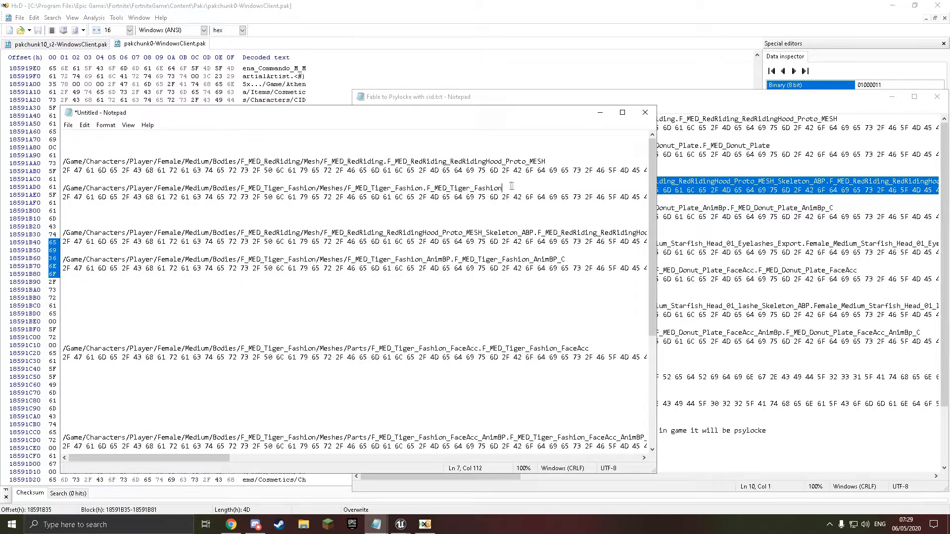
click(553, 162)
triple_click(533, 161)
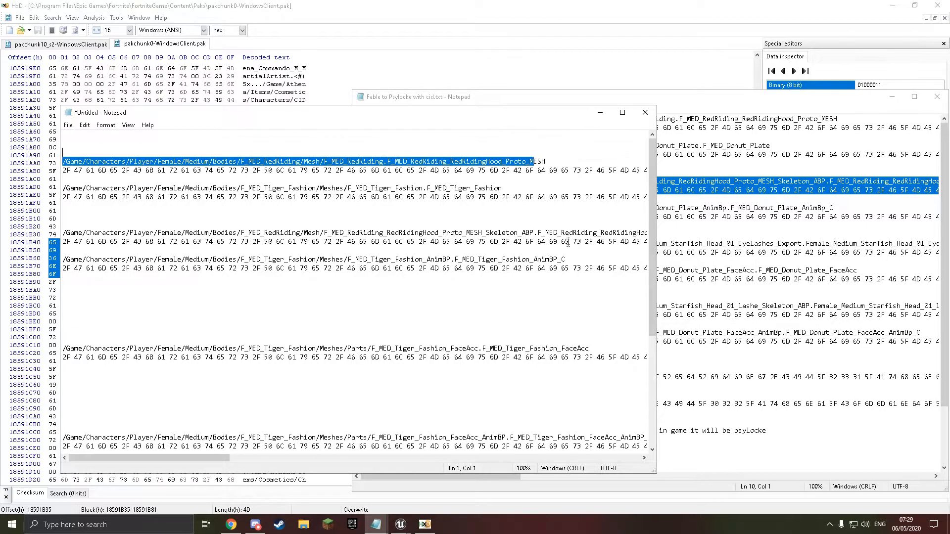
click(599, 226)
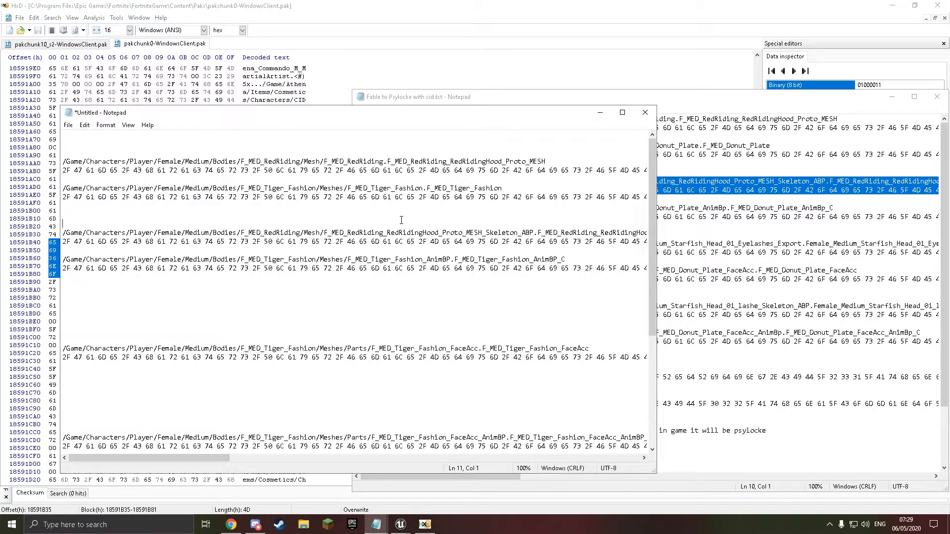
key(BackSpace)
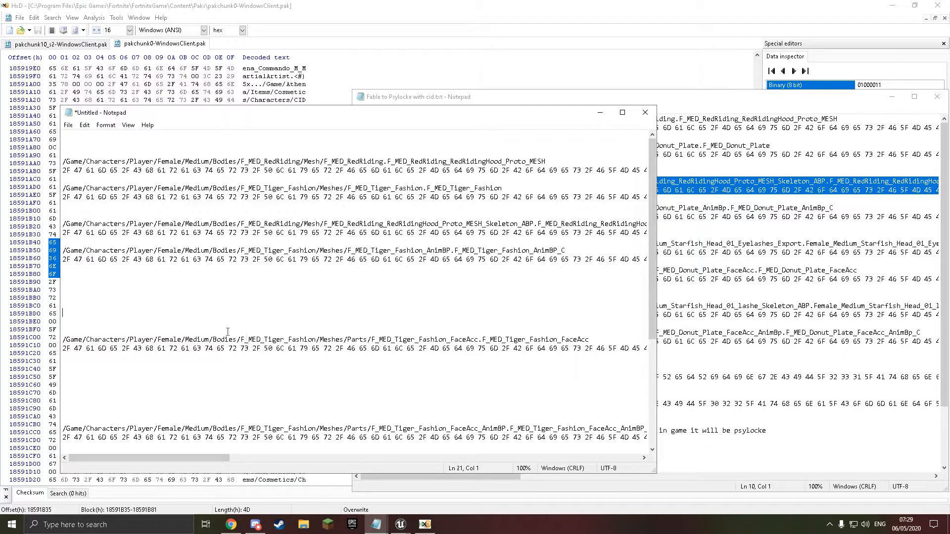
- Copy the Female_Medium_Starfish_Head_01_Eyelashes_Export path and its hex bytes to just above the Tiger Fashion FaceAcc entry in the notes
click(378, 527)
click(413, 501)
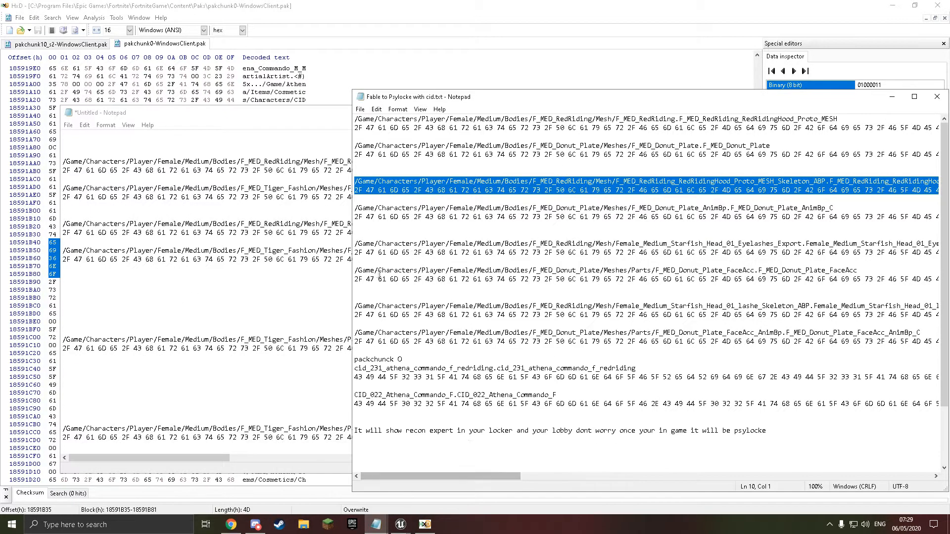
drag(355, 242, 354, 262)
key(ctrl+c)
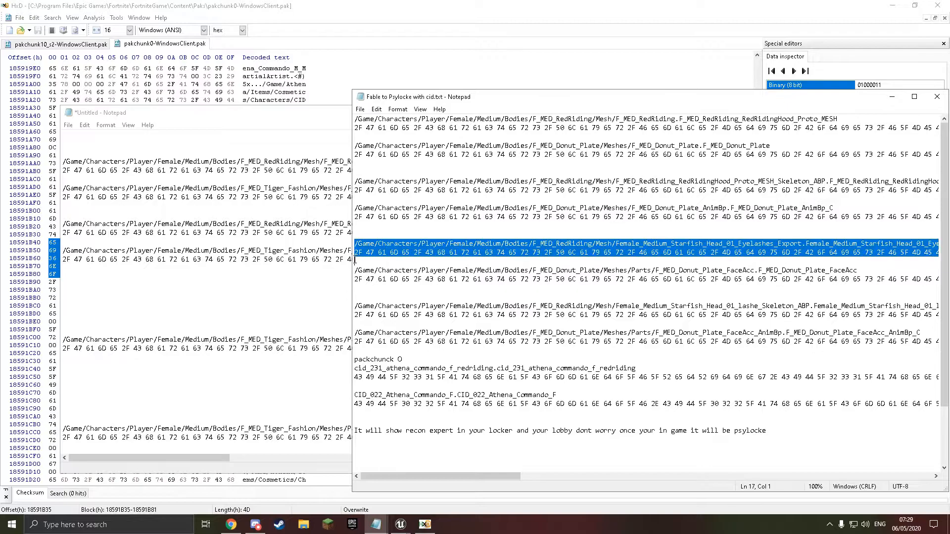
click(81, 313)
key(ctrl+v)
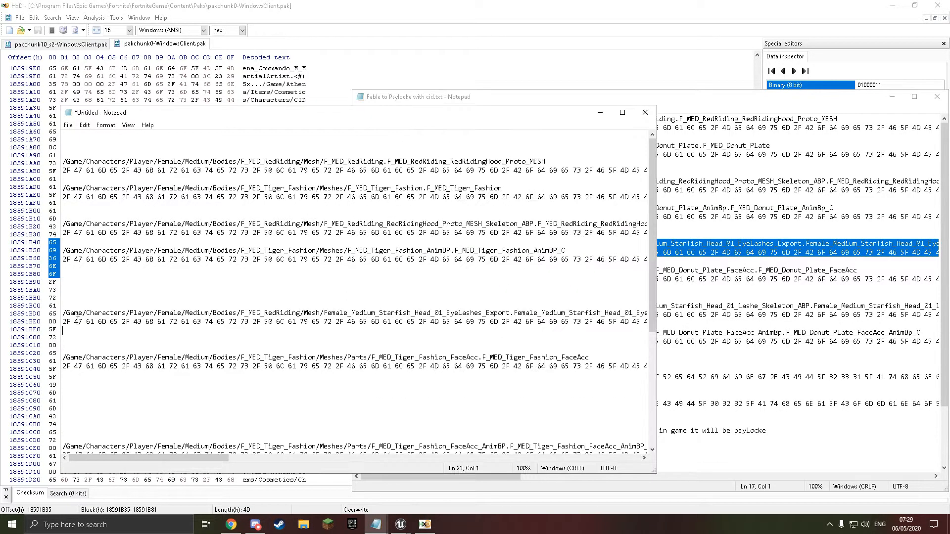
key(Delete)
key(Delete)
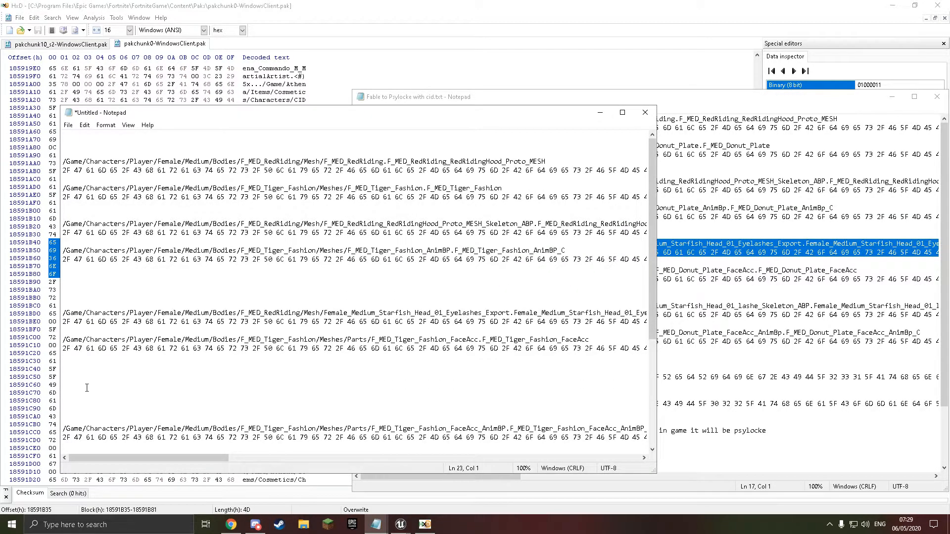
- Copy the Female_Medium_Starfish_Head_01_lashe_Skeleton_ABP path and its hex bytes to just above the Tiger Fashion FaceAcc AnimBP entry in the notes
click(693, 456)
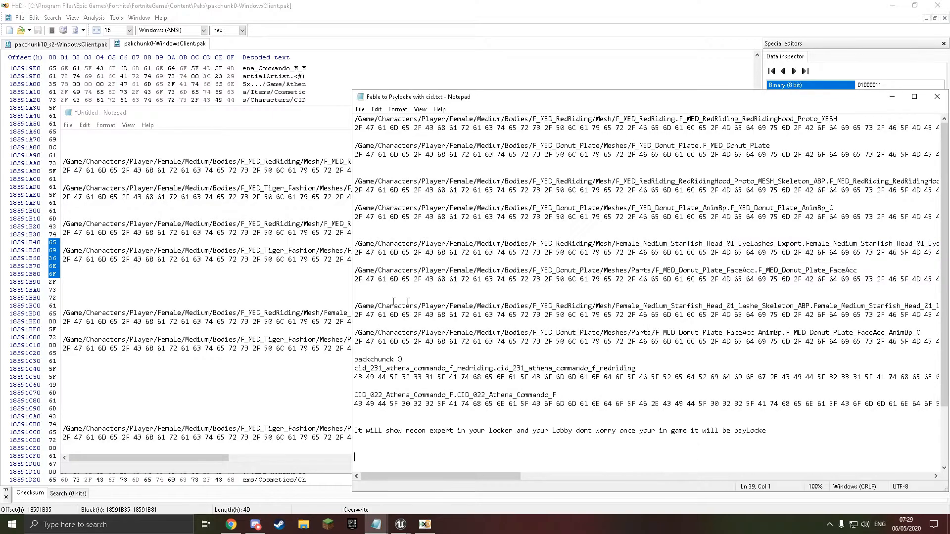
drag(355, 304, 354, 322)
key(ctrl+c)
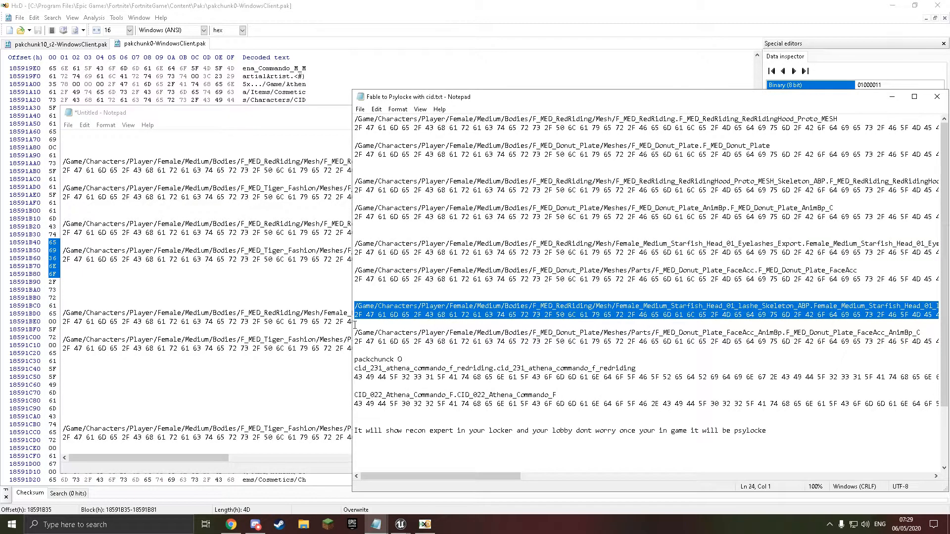
click(73, 397)
key(ctrl+v)
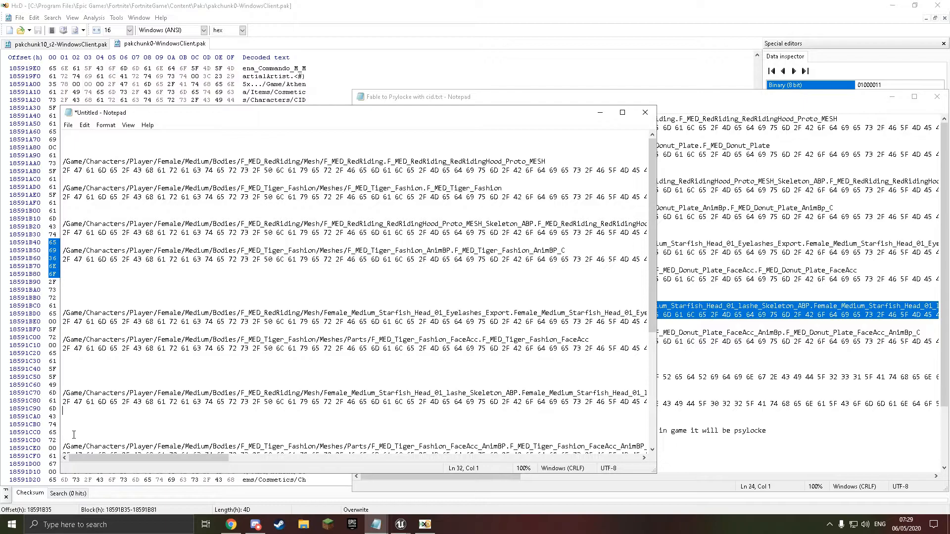
key(BackSpace)
key(BackSpace)
key(BackSpace)
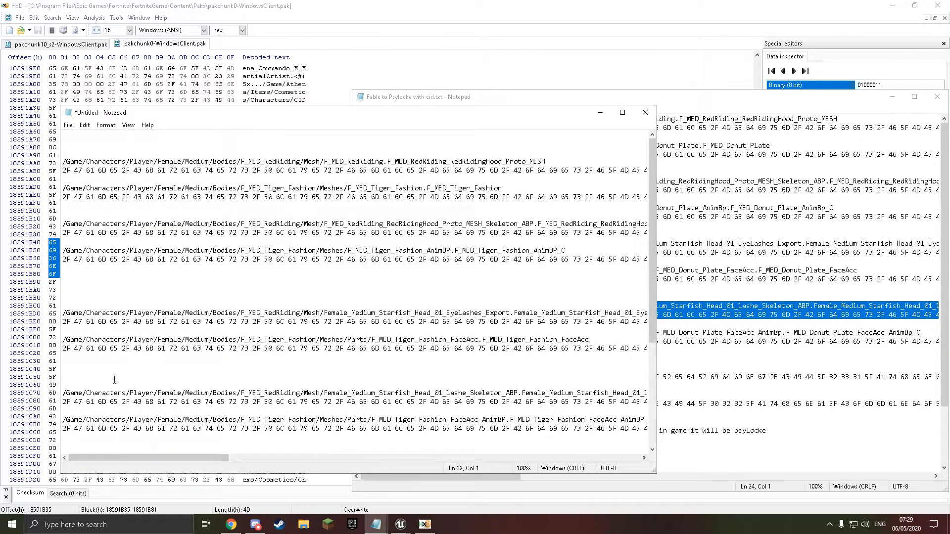
- Delete the surplus blank lines above the lashe skeleton ABP entry and above the eyelashes entry in the notes
click(97, 377)
key(BackSpace)
key(BackSpace)
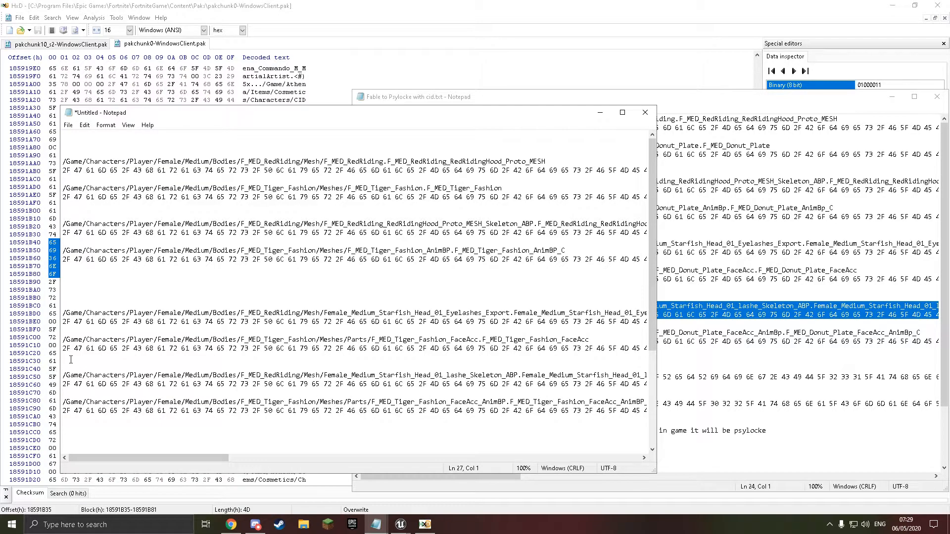
click(69, 302)
key(BackSpace)
key(BackSpace)
key(BackSpace)
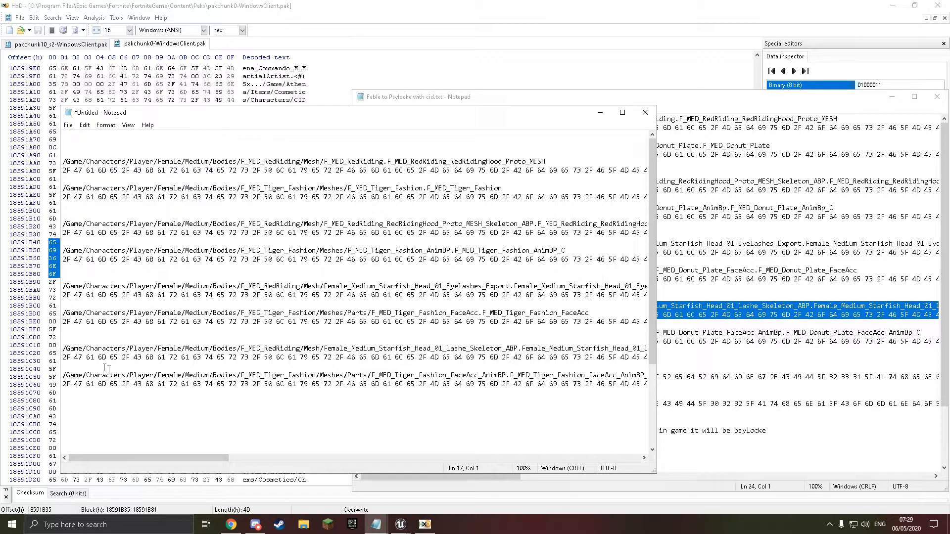
- Copy the cid_231_athena_commando_f_redriding path and its hex bytes to above the cid_683_athena_commando_f_tigerfashion entry in the notes
click(706, 98)
scroll(402, 418, down, 3)
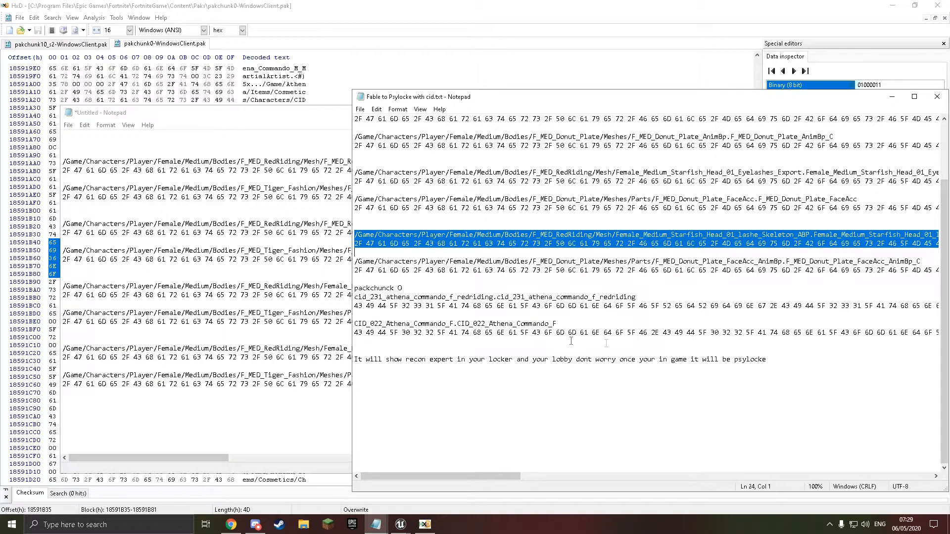
click(354, 299)
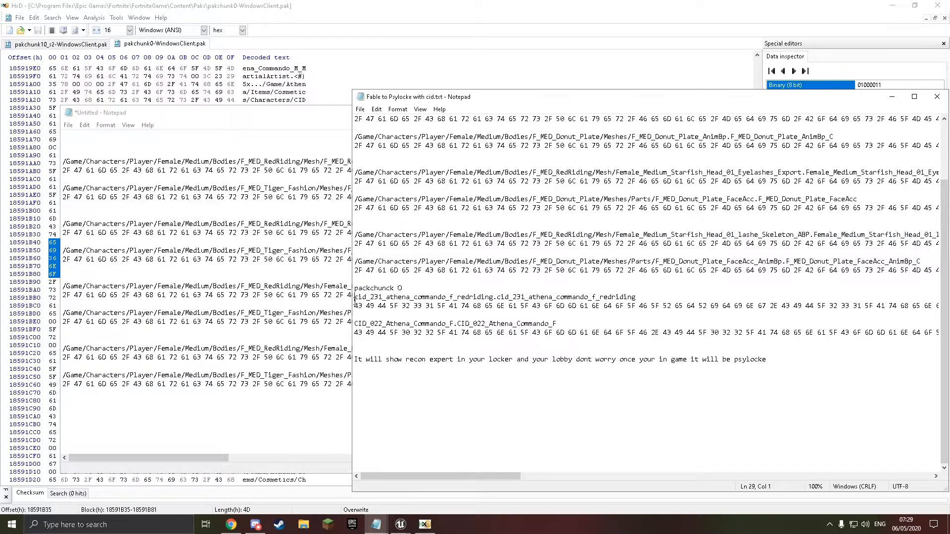
drag(355, 299, 355, 313)
key(ctrl+c)
scroll(94, 395, down, 3)
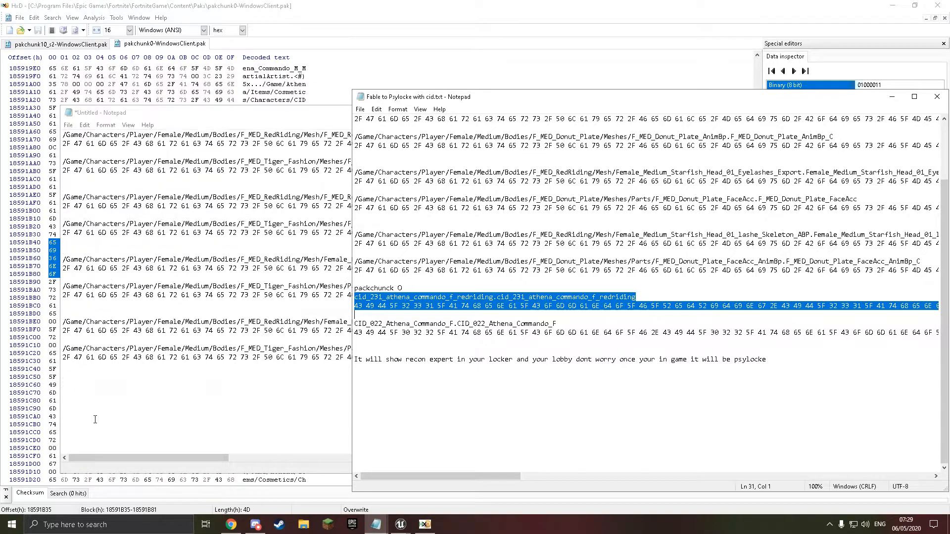
click(79, 366)
key(ctrl+v)
- Remove the surplus blank lines between the redriding and tigerfashion CID entries in the notes
click(70, 403)
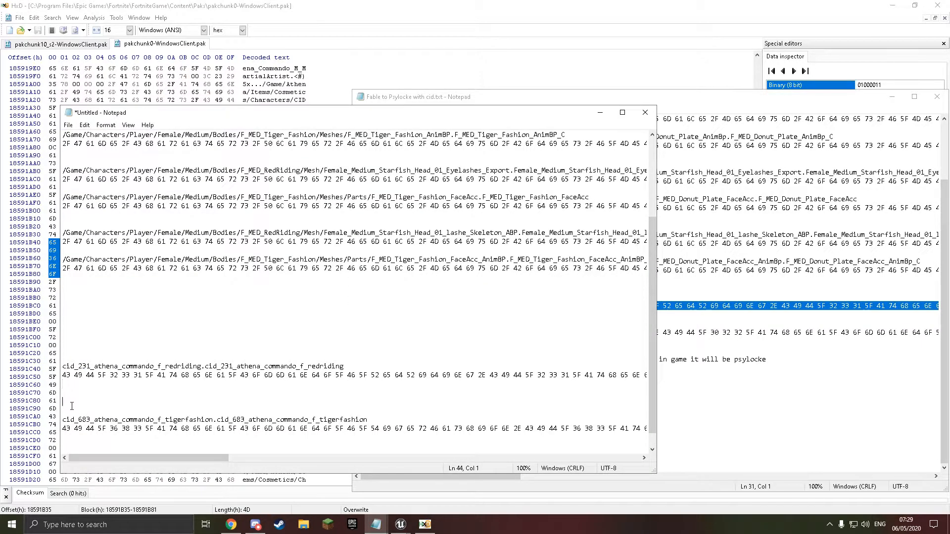
key(BackSpace)
key(BackSpace)
key(BackSpace)
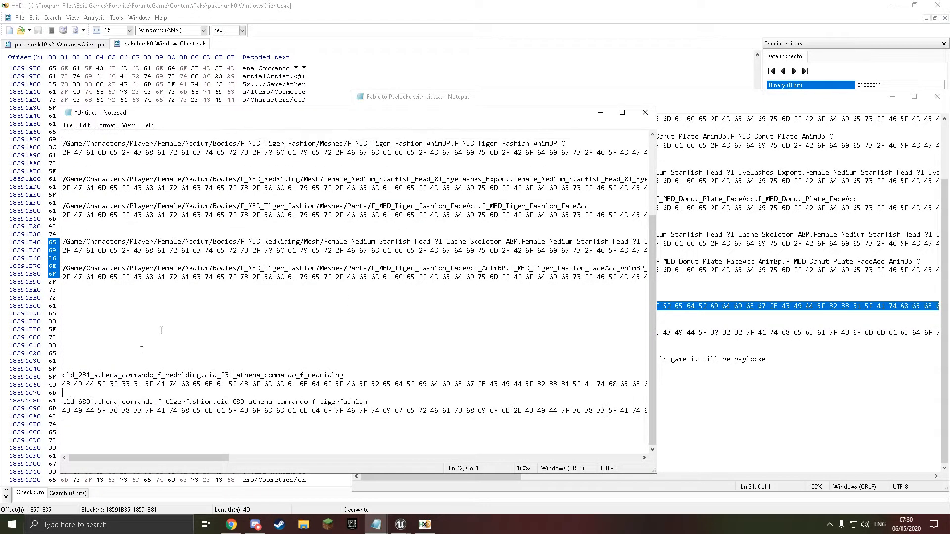
- Close the Psylocke reference file and delete the cid_683_athena_commando_f_tigerfashion entry with its hex bytes from the notes
click(716, 99)
click(936, 96)
scroll(343, 314, up, 4)
scroll(343, 314, down, 4)
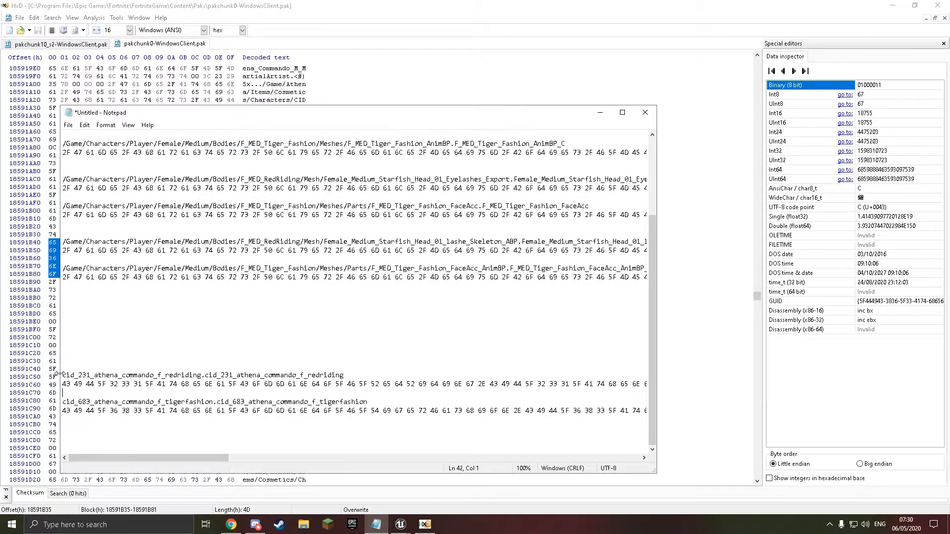
drag(63, 399, 64, 421)
key(BackSpace)
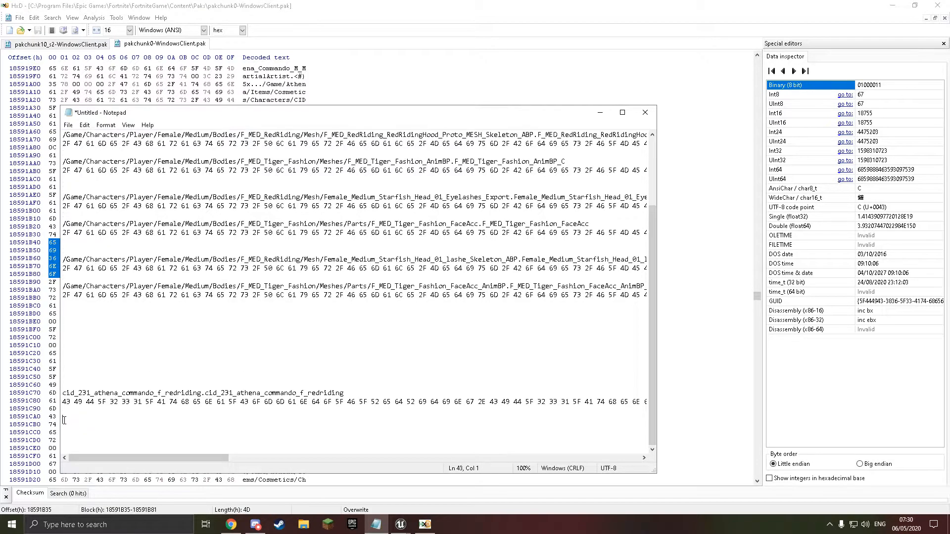
- Copy the CID_022_Athena_Commando_F path and its hex bytes from Fable to Psylocke with cid.txt to below the redriding CID entry in the notes
click(68, 523)
text(fab)
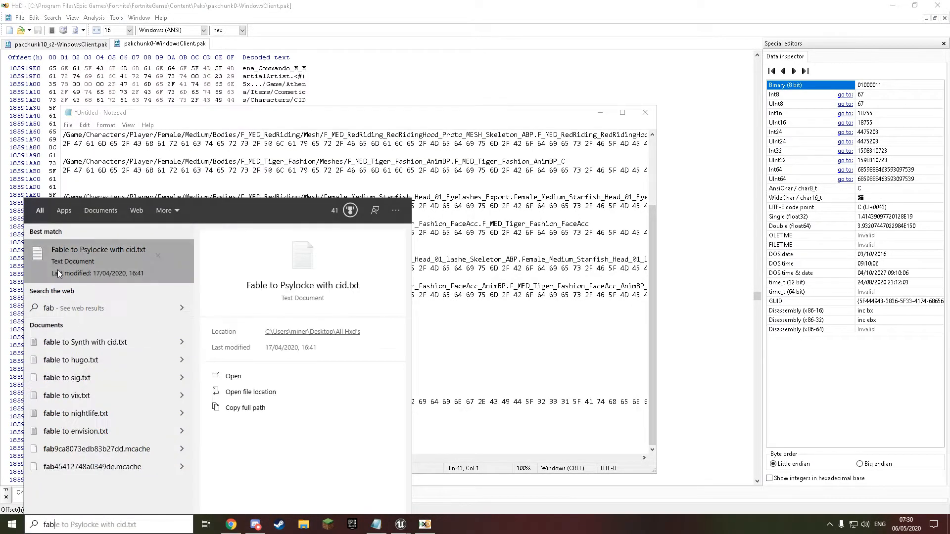
click(58, 270)
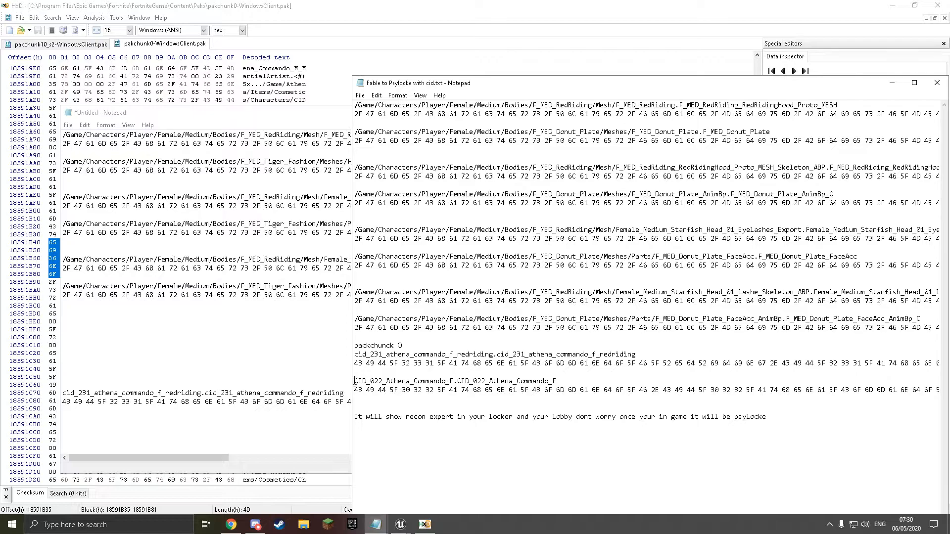
drag(354, 381, 354, 398)
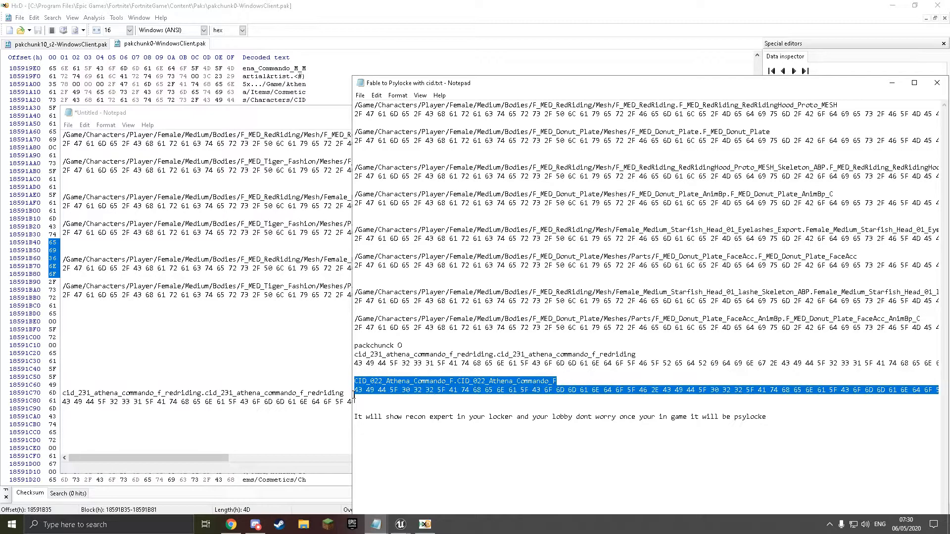
key(ctrl+c)
click(69, 412)
key(ctrl+v)
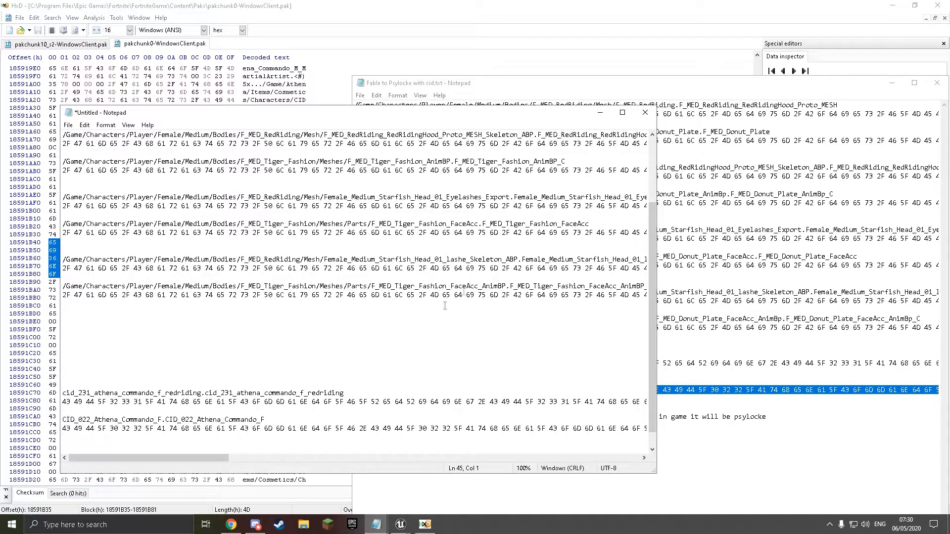
click(771, 83)
click(936, 82)
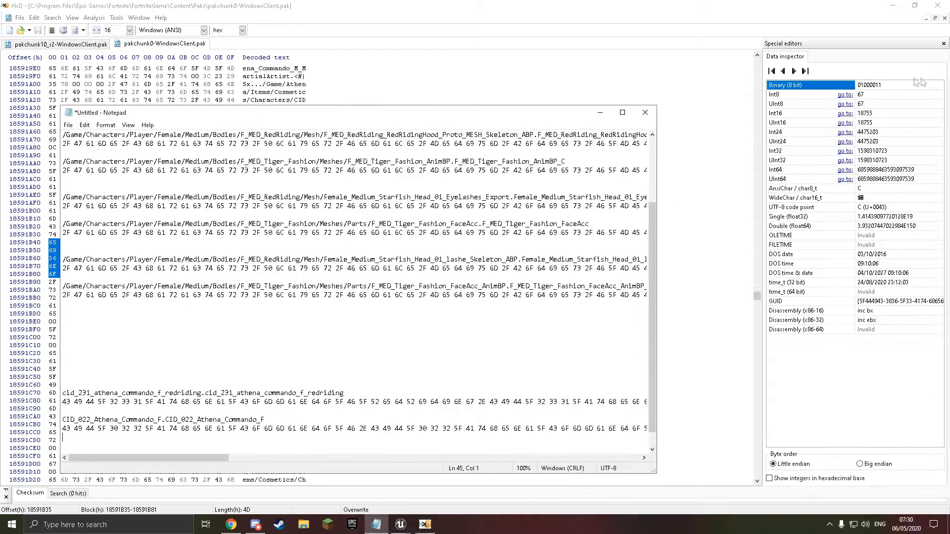
- Delete the surplus blank lines between the Tiger Fashion FaceAcc AnimBP entry and the redriding CID entry
mouse_move(207, 456)
mouse_down()
mouse_move(429, 452)
mouse_move(207, 454)
mouse_up()
click(131, 375)
key(BackSpace)
key(BackSpace)
key(BackSpace)
key(BackSpace)
key(BackSpace)
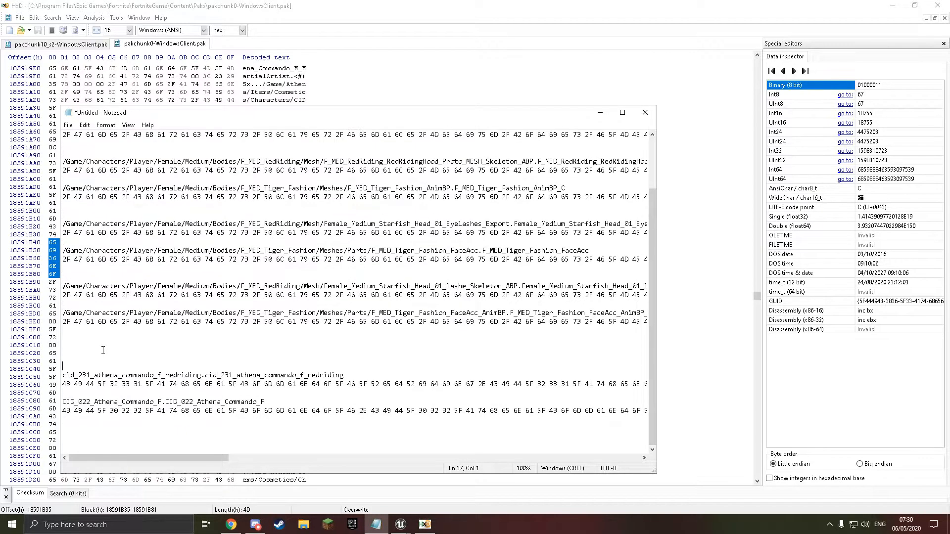
key(BackSpace)
- Pad the end of the F_MED_Tiger_Fashion mesh hex line with 00 bytes to match the RedRiding mesh line's length
drag(154, 457, 460, 435)
click(260, 198)
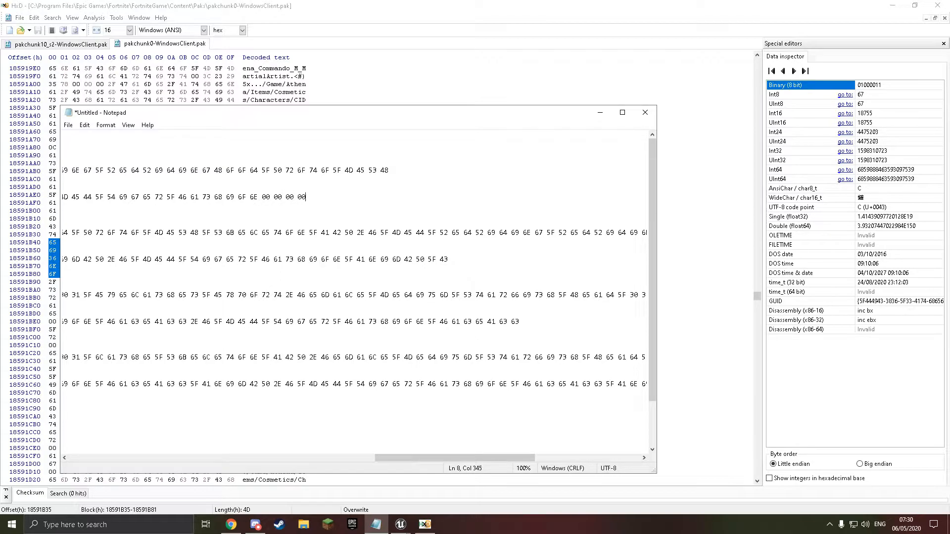
drag(257, 196, 331, 200)
click(307, 195)
- Pad the Tiger Fashion AnimBP hex line with 00 bytes to the length of the RedRidingHood skeleton ABP hex line
drag(410, 458, 494, 458)
key(ctrl+v)
key(ctrl+v)
key(ctrl+v)
key(ctrl+v)
key(ctrl+v)
key(ctrl+v)
key(ctrl+v)
key(ctrl+v)
key(ctrl+v)
drag(562, 459, 153, 335)
key(ctrl+v)
- Pad the Tiger Fashion FaceAcc and FaceAcc AnimBP hex lines with 00 bytes to match the eyelashes and lashe skeleton ABP lines
click(149, 322)
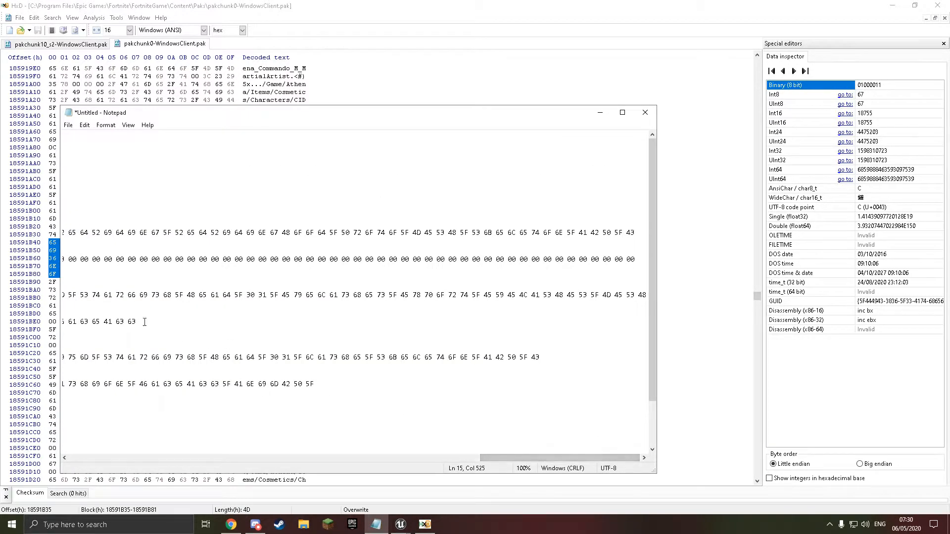
key(ctrl+v)
key(ctrl+v)
key(ctrl+v)
key(ctrl+v)
key(ctrl+v)
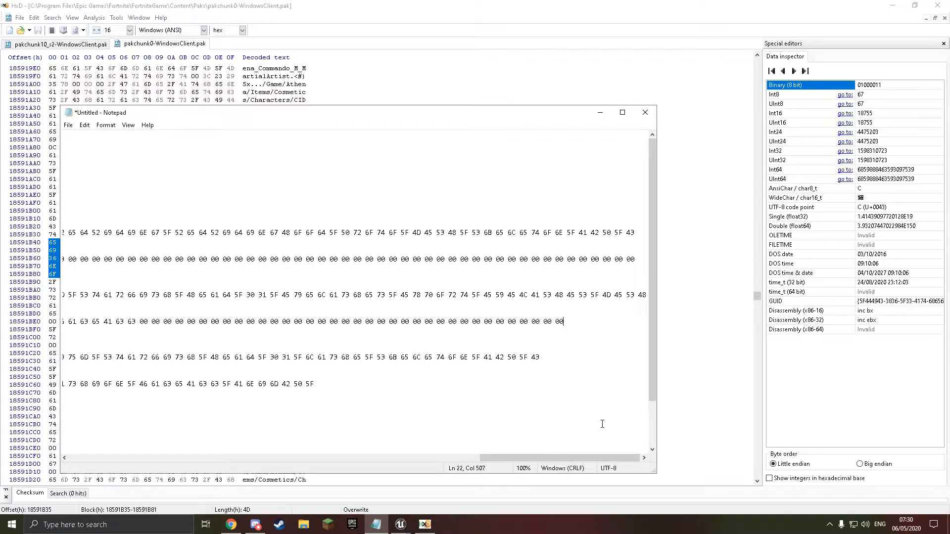
key(ctrl+v)
key(ctrl+v)
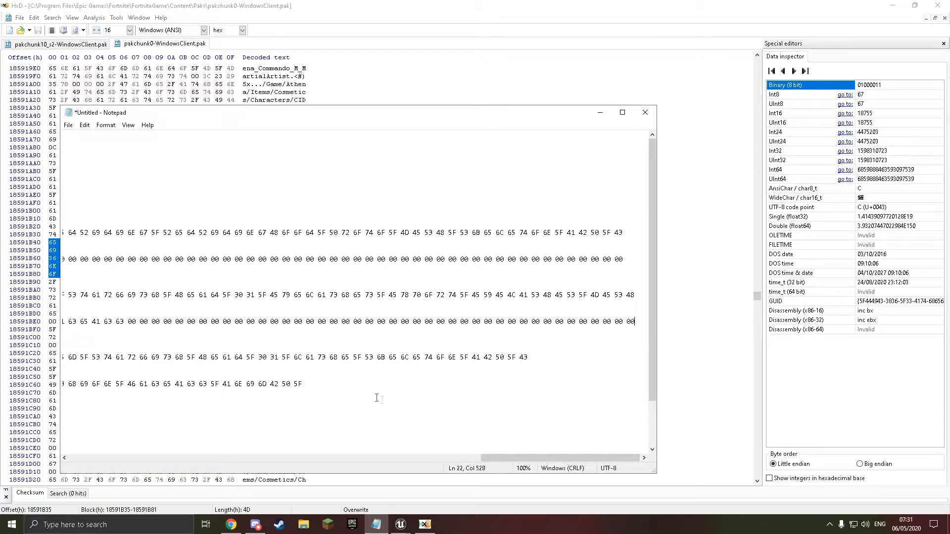
key(ctrl+v)
key(ctrl+v)
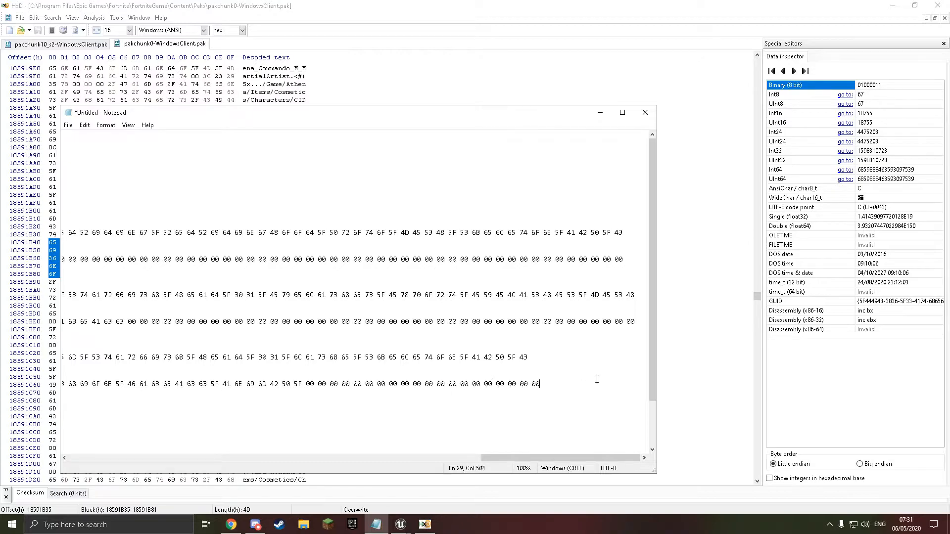
- Remove two more blank lines above the redriding CID entry and move the notes window clear of the hex bytes
drag(543, 458, 245, 421)
scroll(281, 354, down, 2)
drag(263, 458, 167, 444)
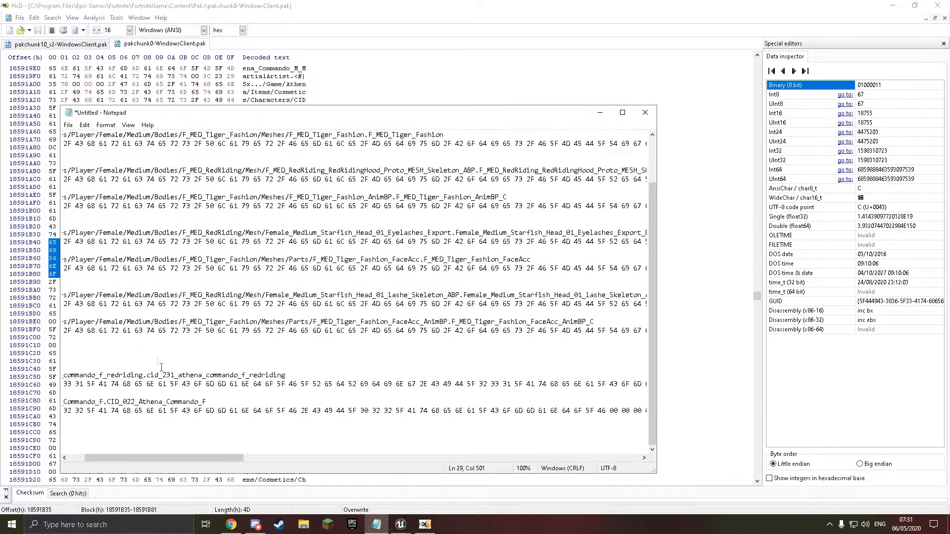
click(128, 361)
key(BackSpace)
key(BackSpace)
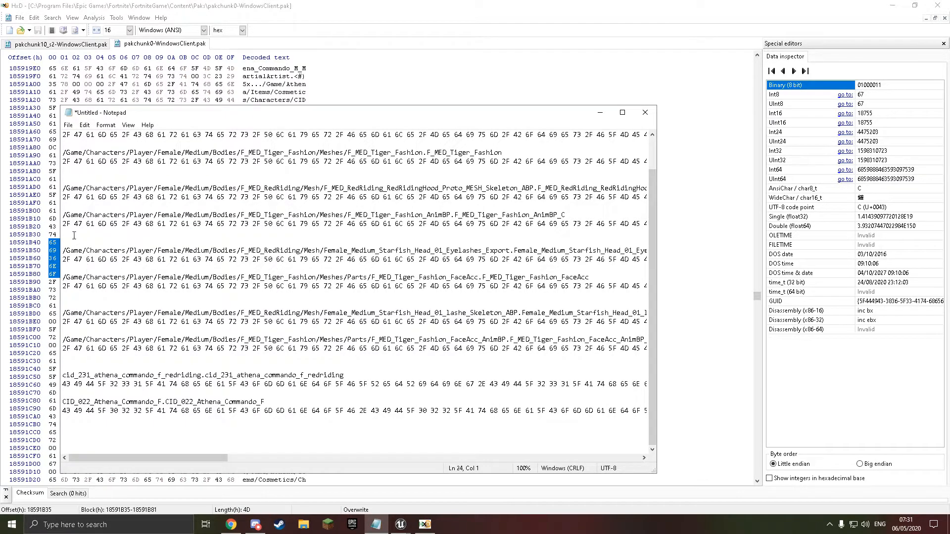
scroll(152, 240, up, 1)
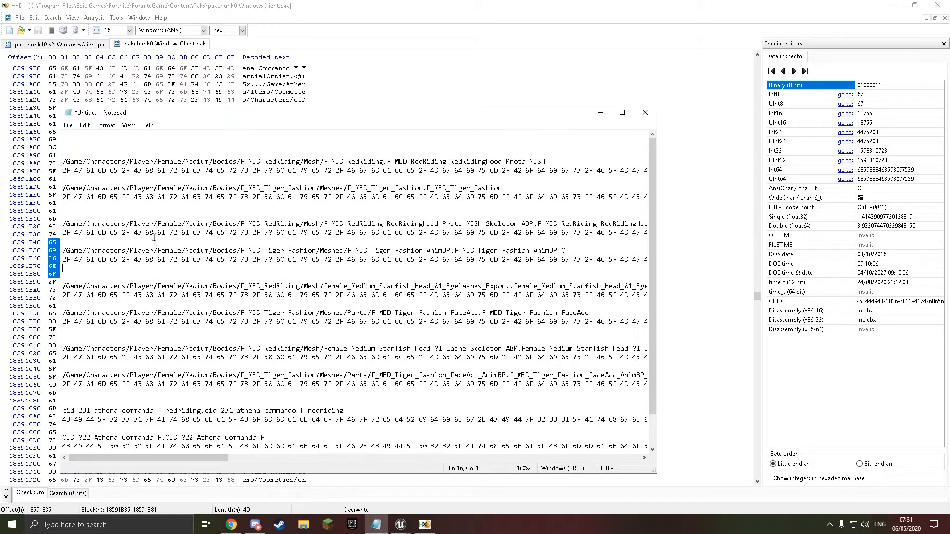
drag(440, 113, 567, 146)
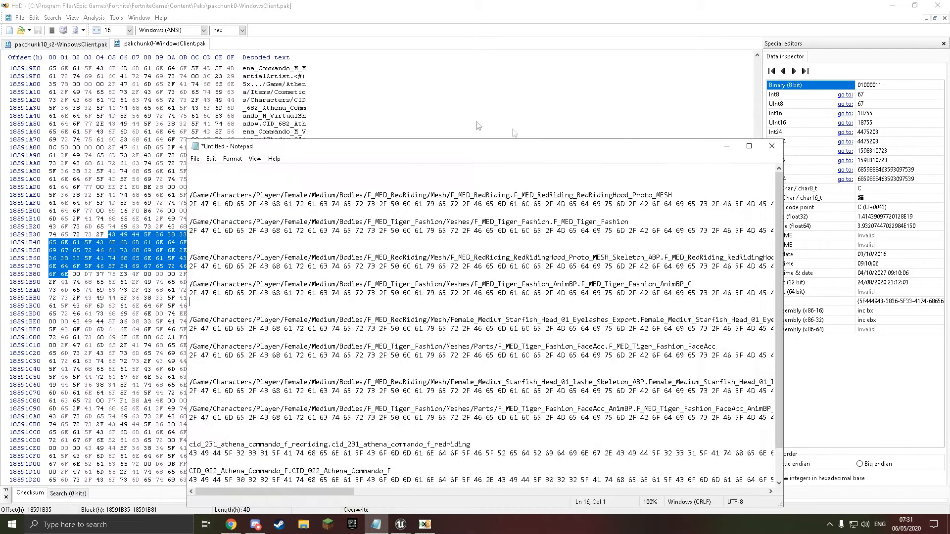
- Go to offset 0 in pakchunk10_s2-WindowsClient.pak and set up a hex-values replacement with prompting that searches in all directions
click(54, 47)
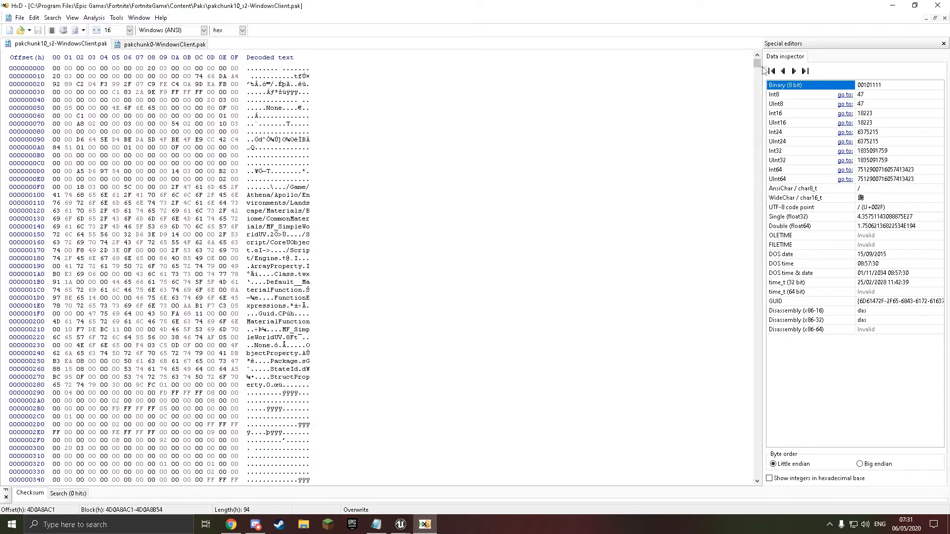
click(56, 67)
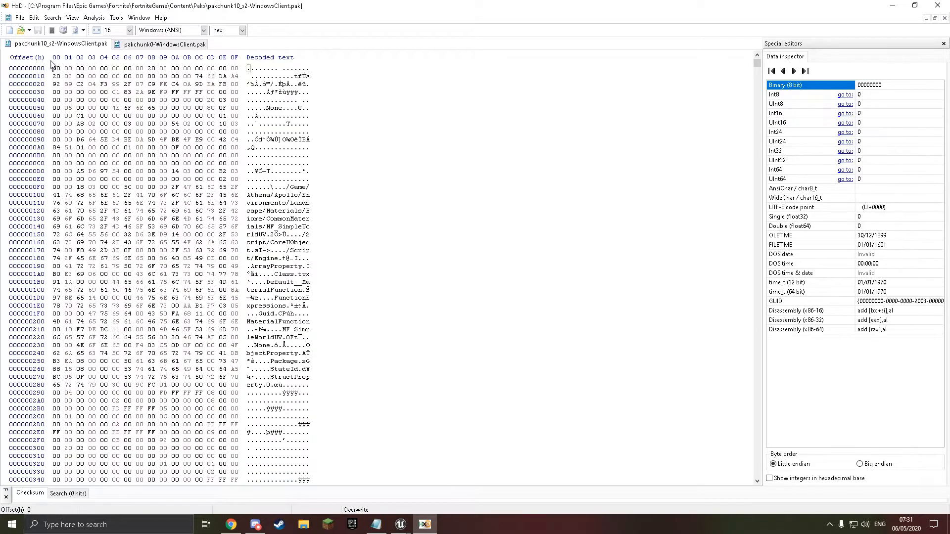
click(143, 47)
click(77, 42)
click(131, 44)
click(49, 46)
key(ctrl+r)
key(BackSpace)
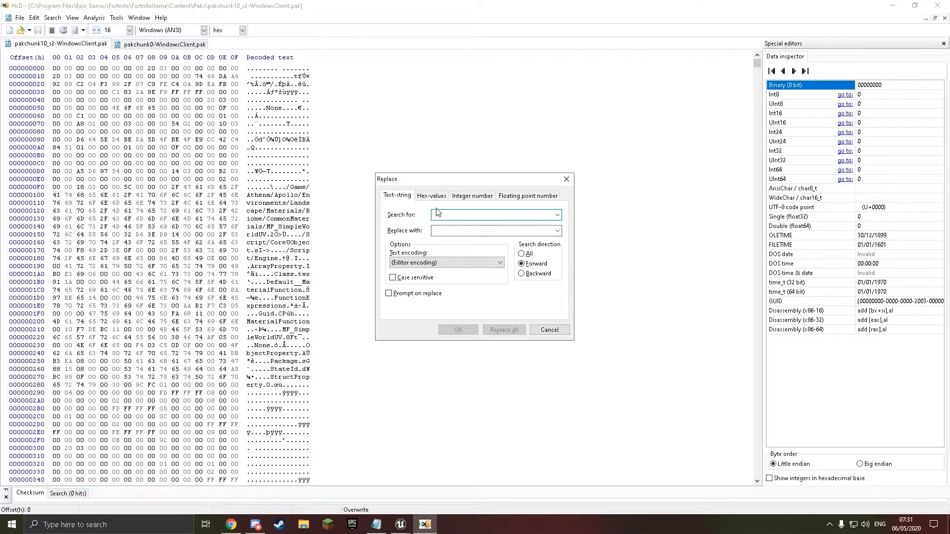
click(431, 196)
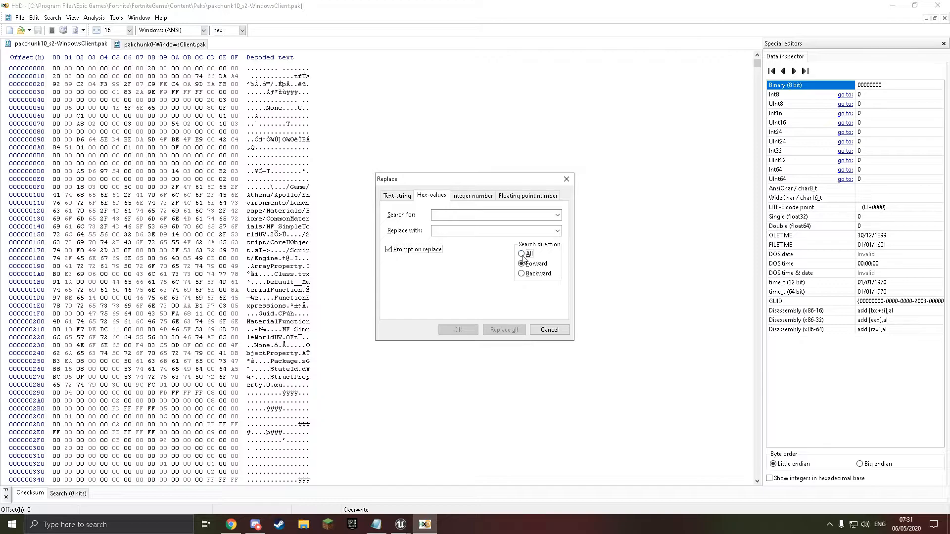
- Enter the F_MED_RedRiding mesh hex bytes from the notes as the value to search for
key(alt+Tab)
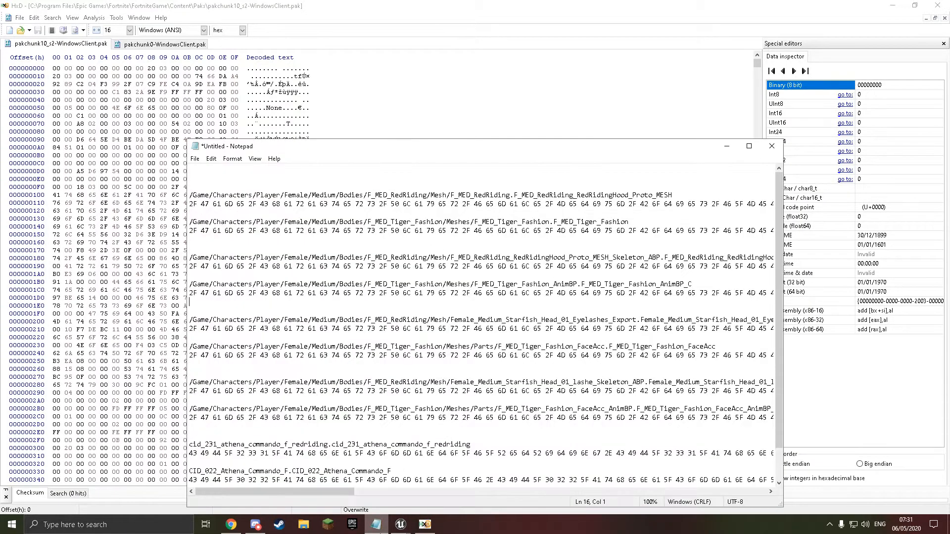
drag(189, 204, 189, 214)
key(ctrl+c)
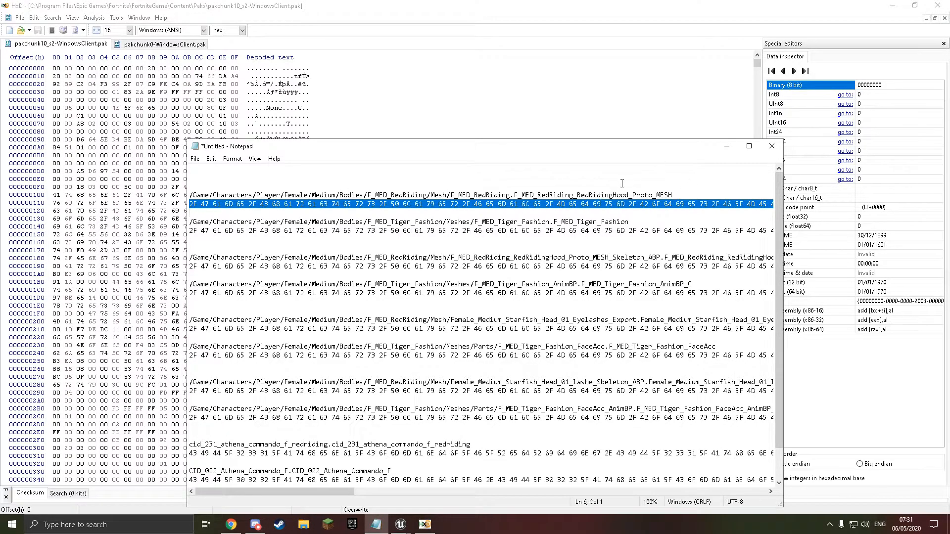
drag(567, 151, 588, 242)
click(448, 213)
key(ctrl+v)
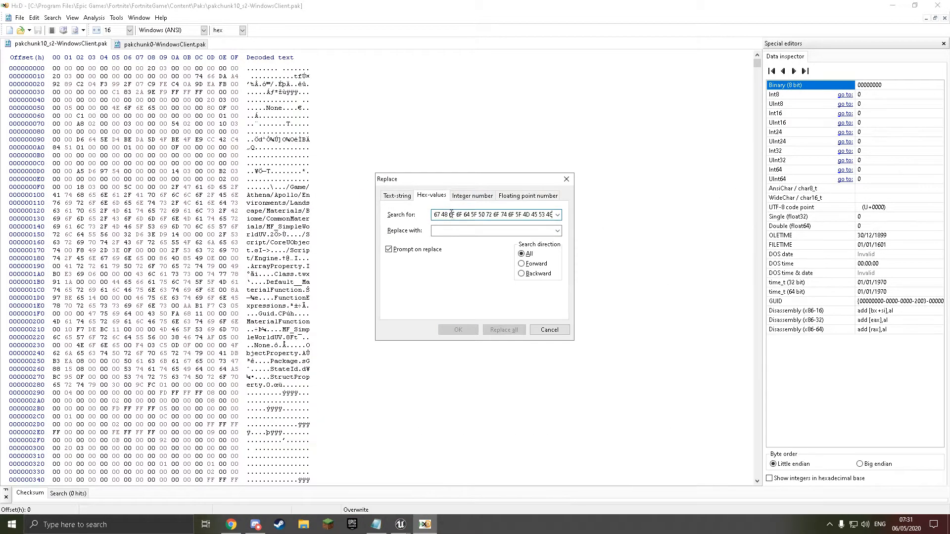
- Enter the padded F_MED_Tiger_Fashion mesh hex bytes as the replacement and replace all occurrences in the pak file
key(alt+Tab)
drag(209, 322, 214, 331)
click(406, 184)
click(459, 230)
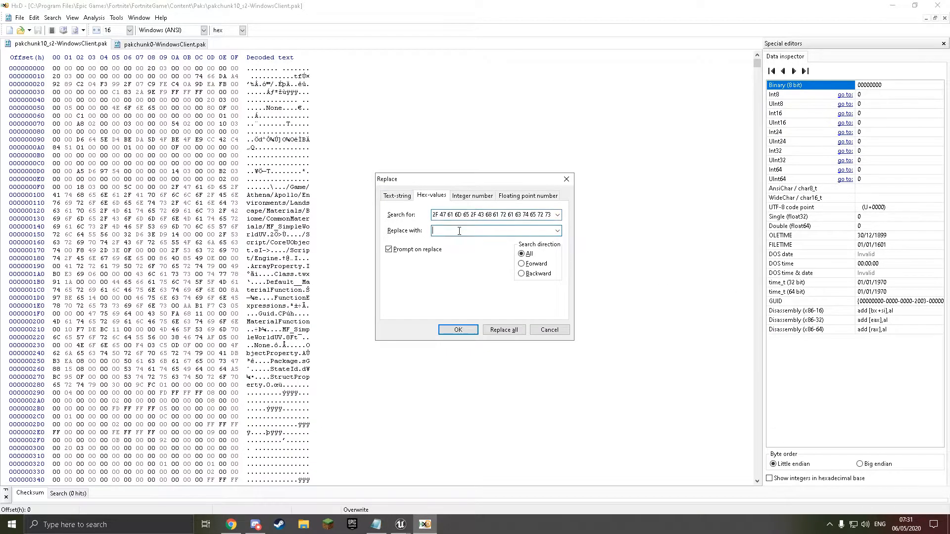
key(ctrl+v)
click(505, 330)
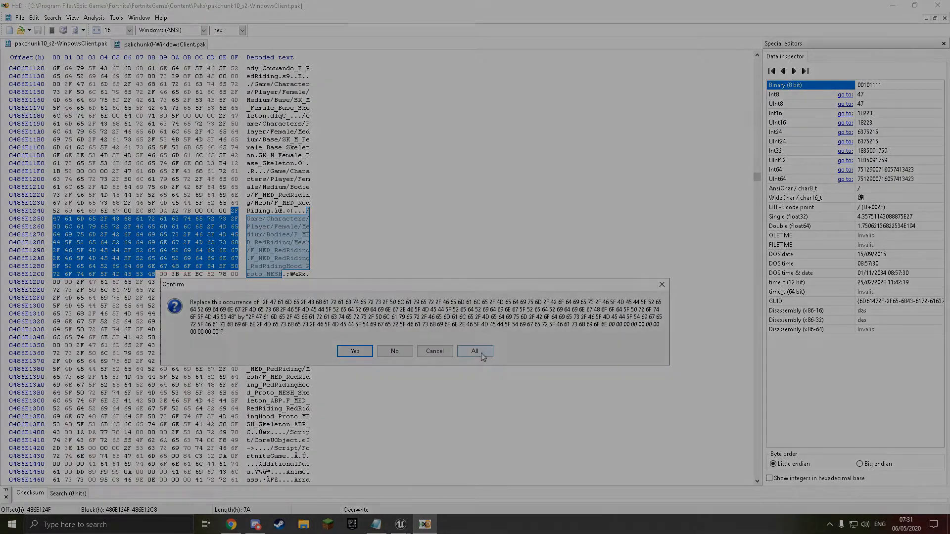
click(483, 352)
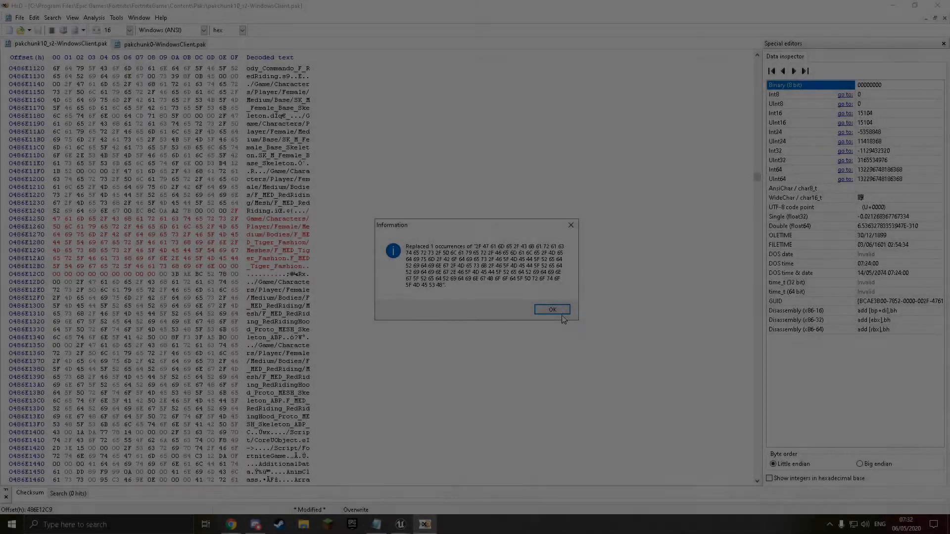
click(552, 309)
- Start another hex replacement and enter the RedRidingHood skeleton ABP hex bytes from the notes as the search value
key(ctrl+r)
key(Tab)
key(BackSpace)
click(450, 216)
click(377, 525)
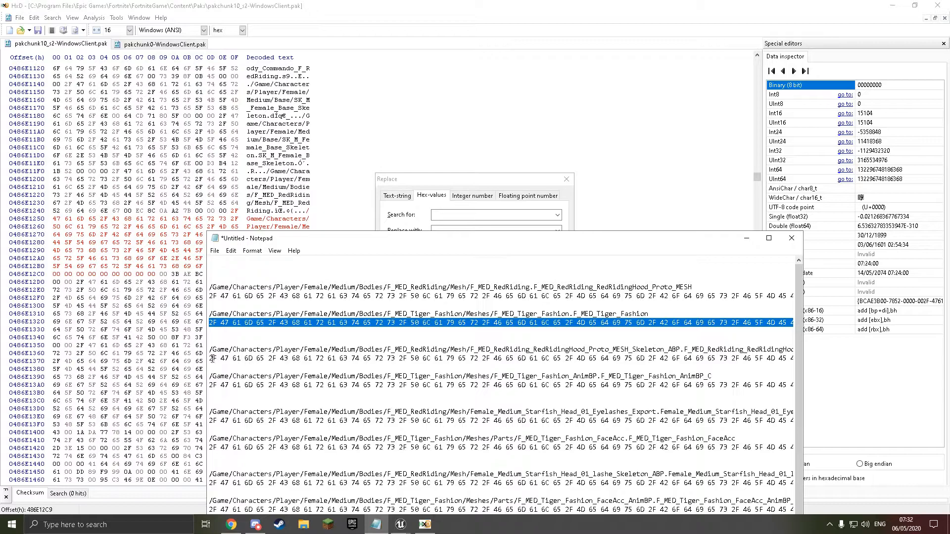
drag(212, 358, 209, 365)
key(ctrl+c)
click(446, 214)
key(ctrl+v)
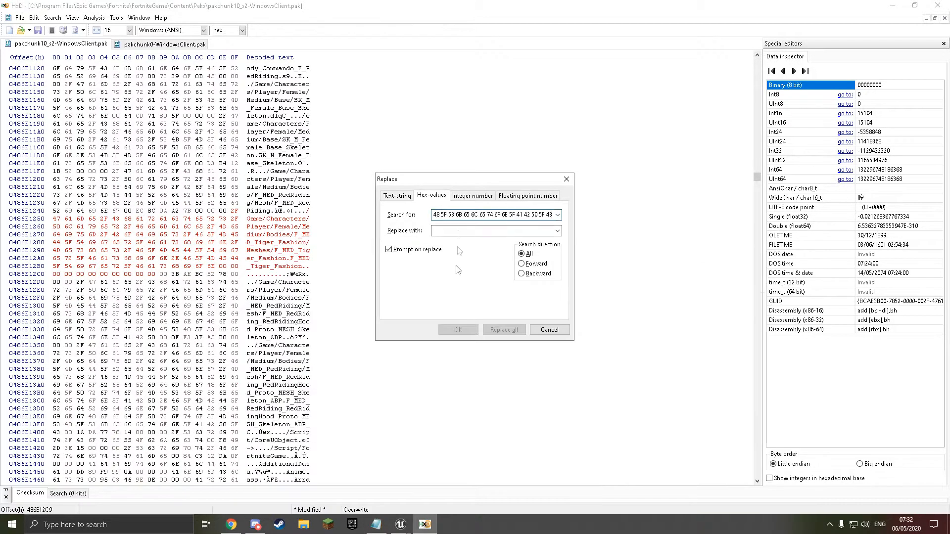
- Finish replacing the RedRiding ABP and Starfish head bytes with the zero-padded Tiger_Fashion AnimBP and FaceAcc bytes from the notes
click(378, 525)
drag(211, 383, 210, 384)
drag(210, 384, 209, 391)
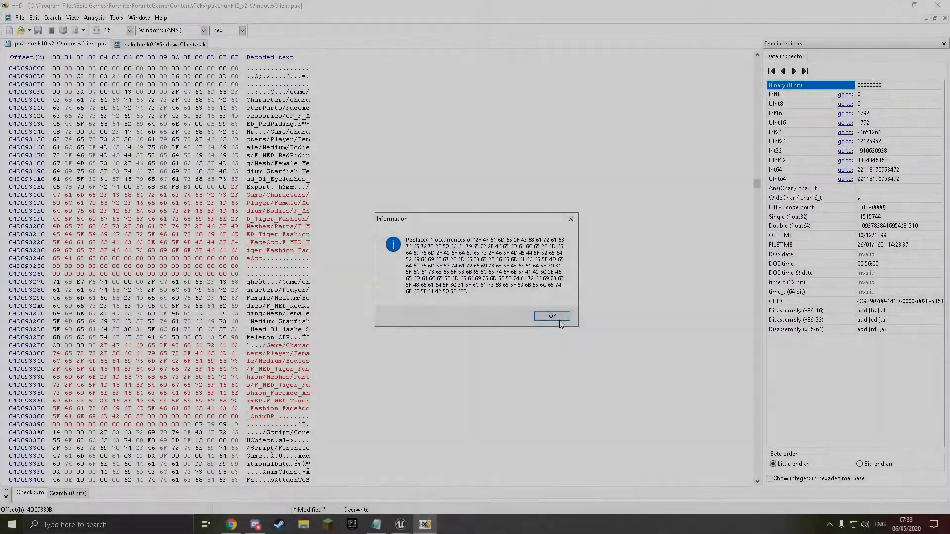
click(550, 316)
- Bring up the notes and reposition their window so the cid_231 and CID_022 hex lines can be read
click(371, 530)
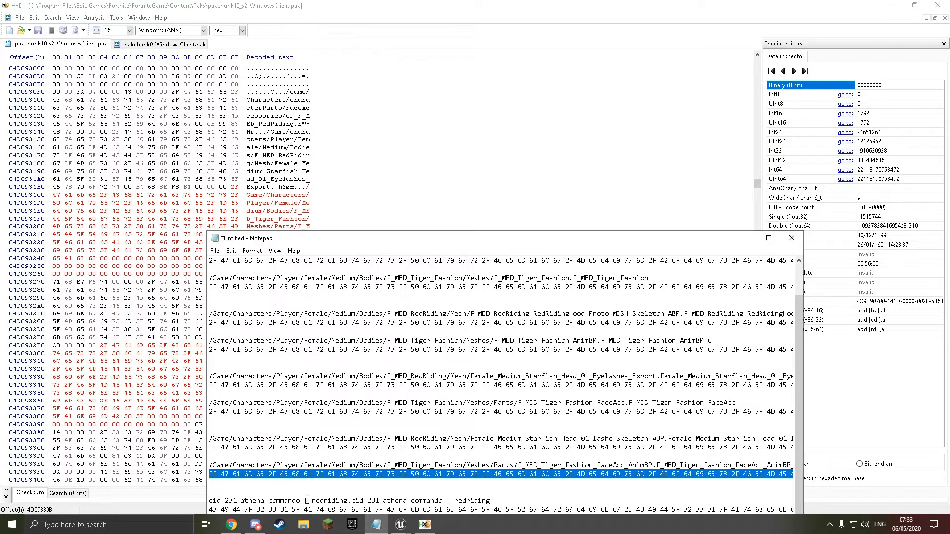
drag(462, 238, 470, 91)
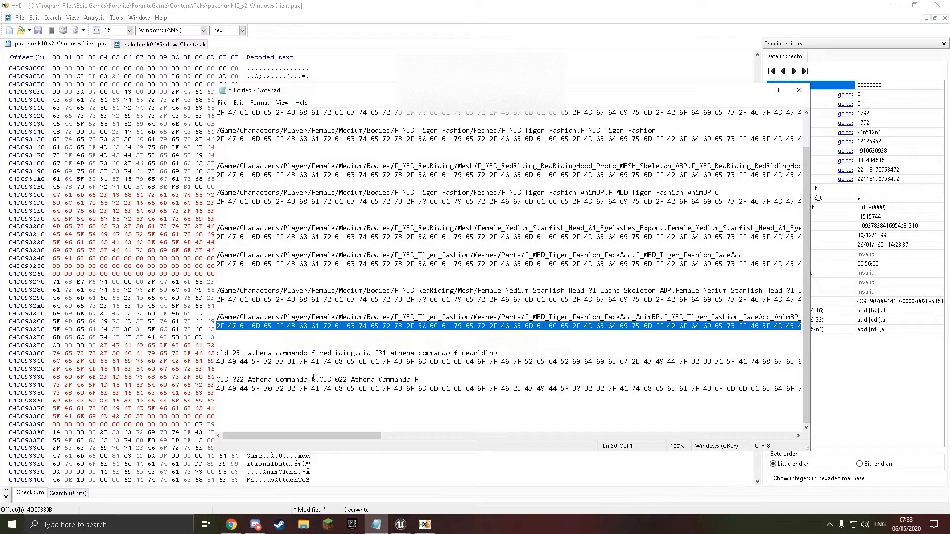
click(220, 347)
drag(690, 93, 688, 170)
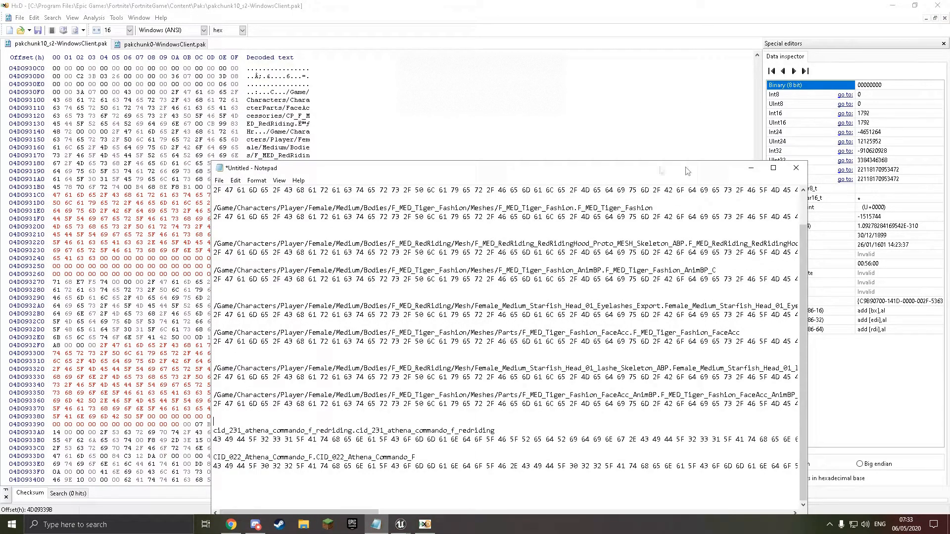
- Save the changes to pakchunk10_s2-WindowsClient.pak, skipping the backup copy
click(37, 32)
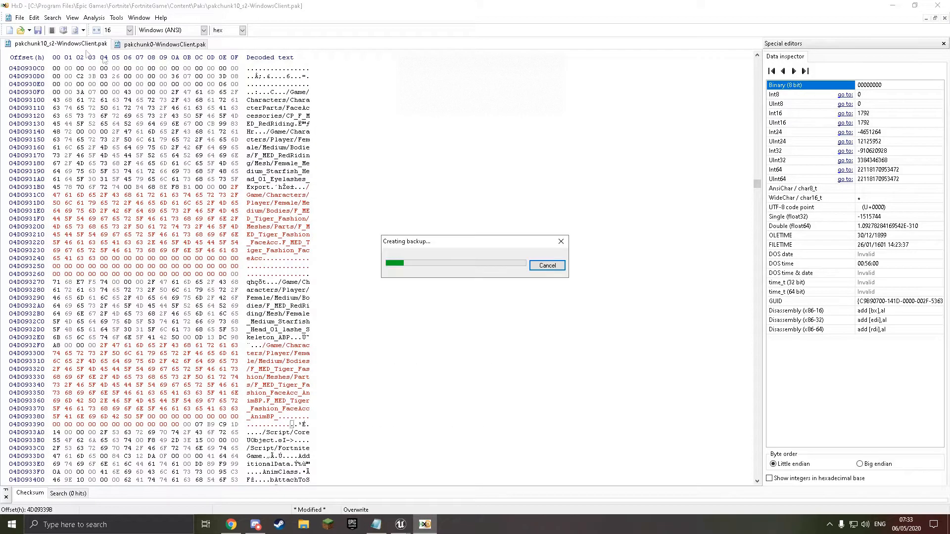
click(546, 266)
click(492, 296)
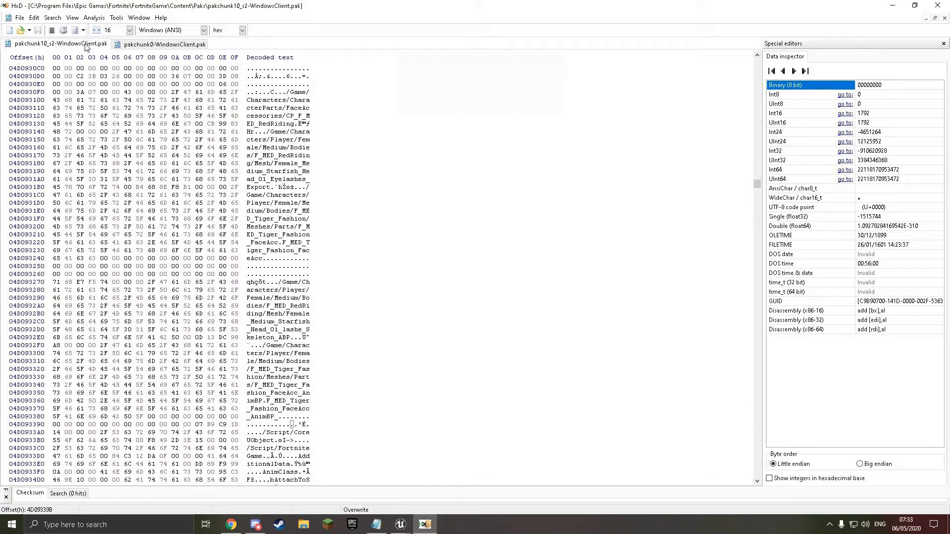
- Go to offset 0 in pakchunk0-WindowsClient.pak and start a hex-values replacement with both values cleared
click(137, 49)
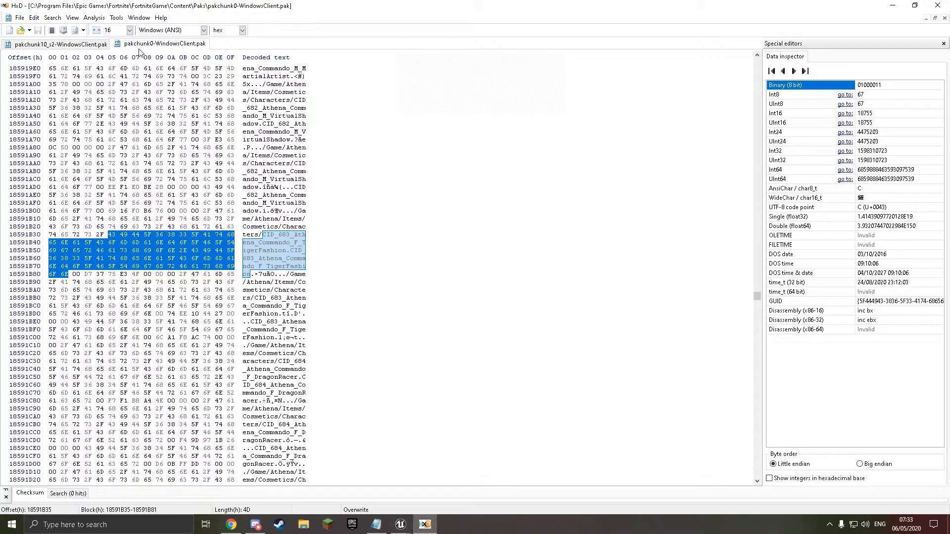
drag(757, 296, 757, 63)
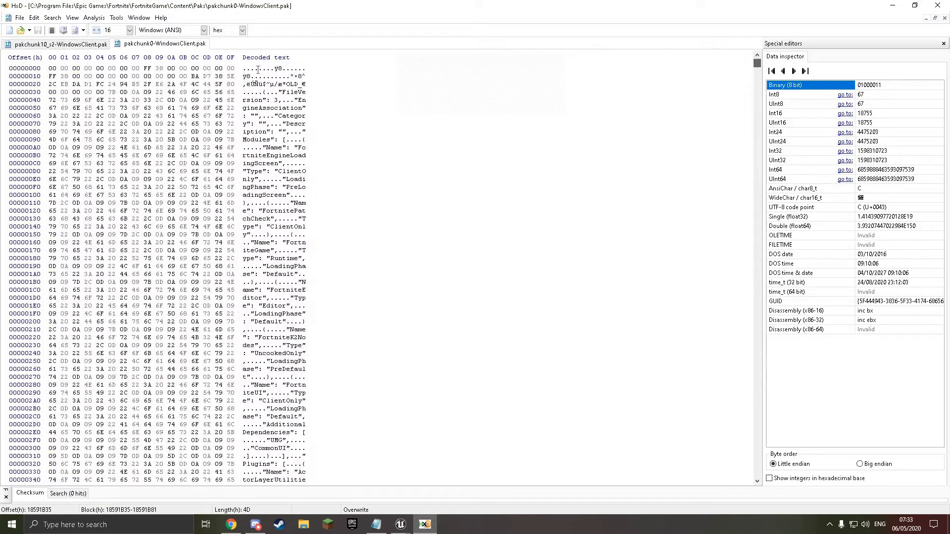
click(52, 68)
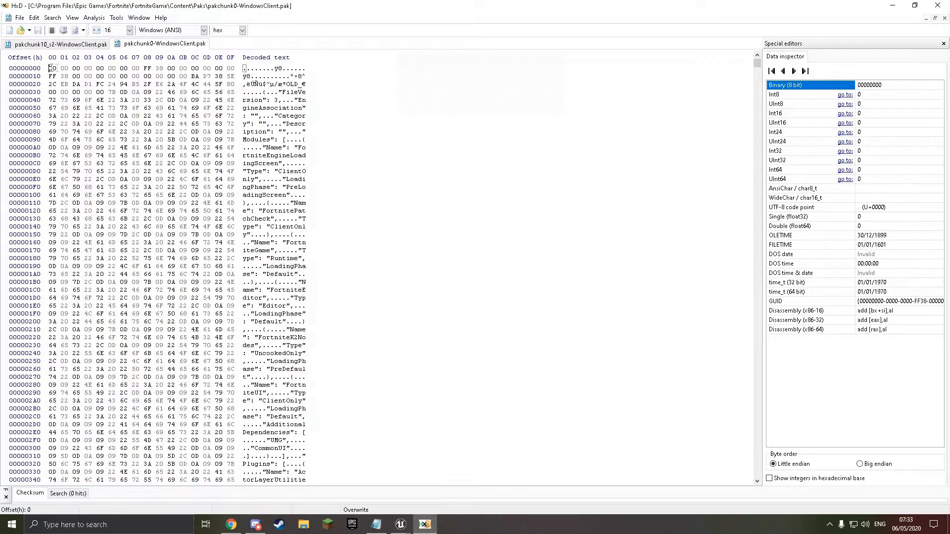
key(ctrl+r)
key(Delete)
key(Tab)
key(Delete)
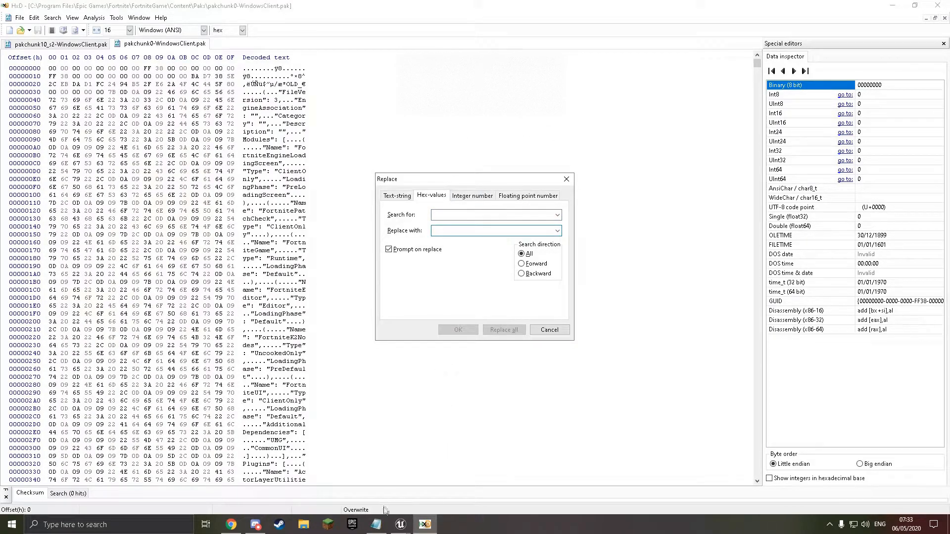
- Enter the cid_231_athena_commando_f_redriding hex bytes from the notes as the value to search for
click(376, 524)
drag(214, 440, 213, 447)
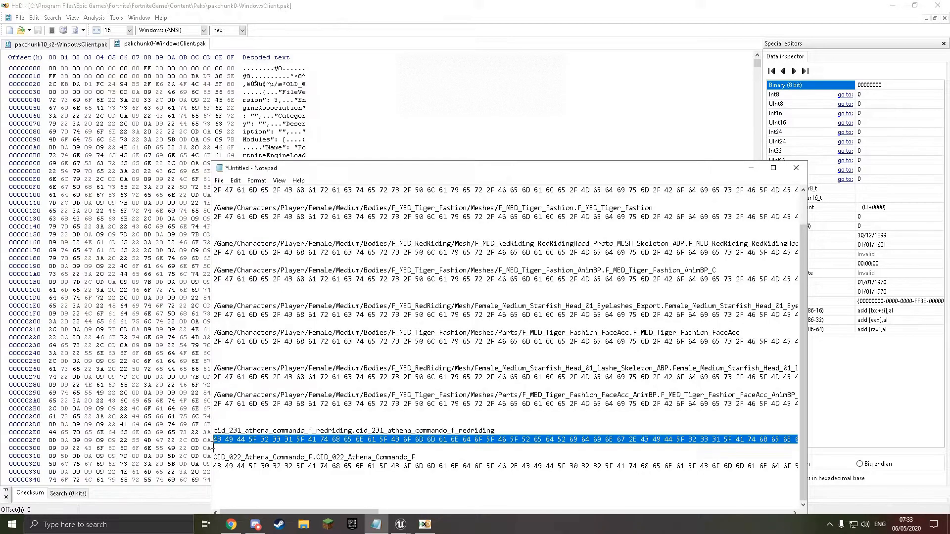
key(ctrl+c)
click(409, 118)
click(495, 214)
key(ctrl+v)
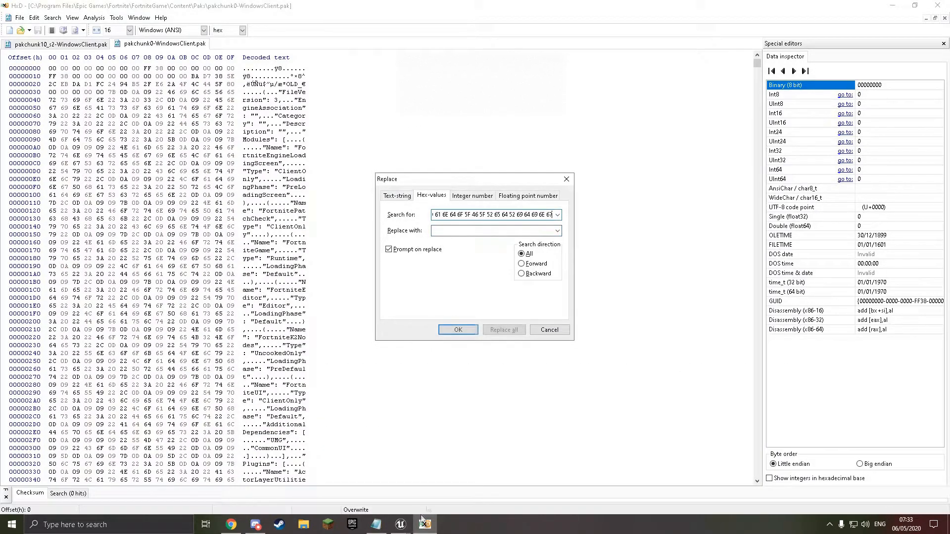
- Enter the padded CID_022_Athena_Commando_F hex bytes as the replacement, replace all occurrences, and save pakchunk0-WindowsClient.pak
click(378, 529)
drag(213, 466, 215, 473)
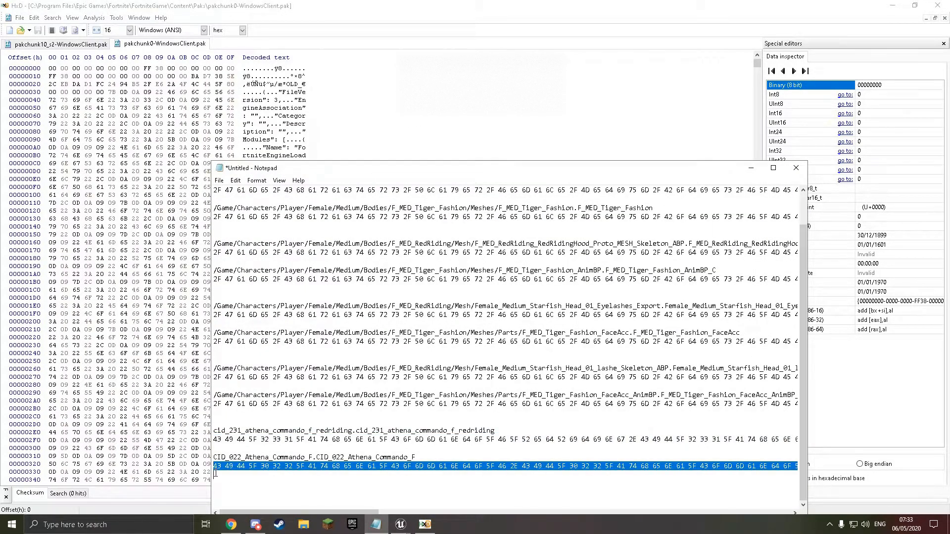
click(748, 174)
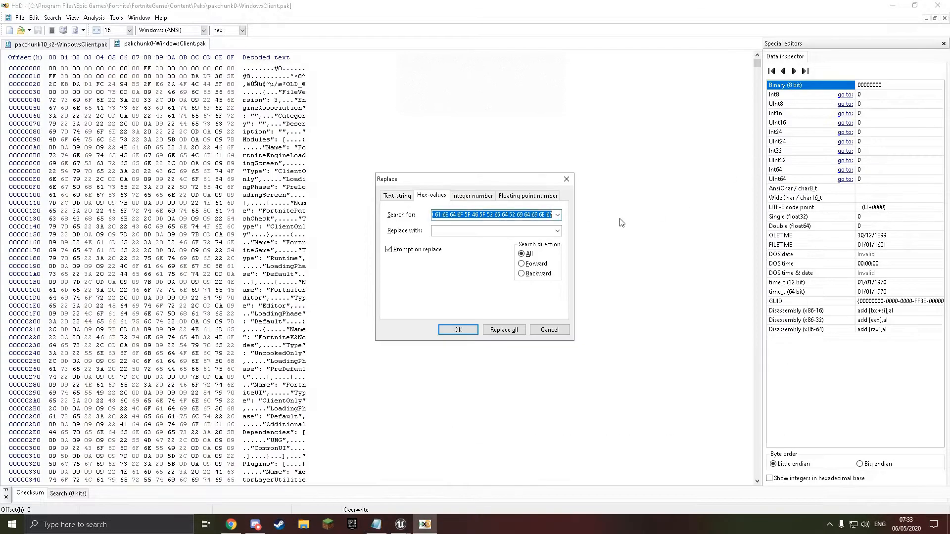
click(485, 232)
key(ctrl+v)
click(501, 330)
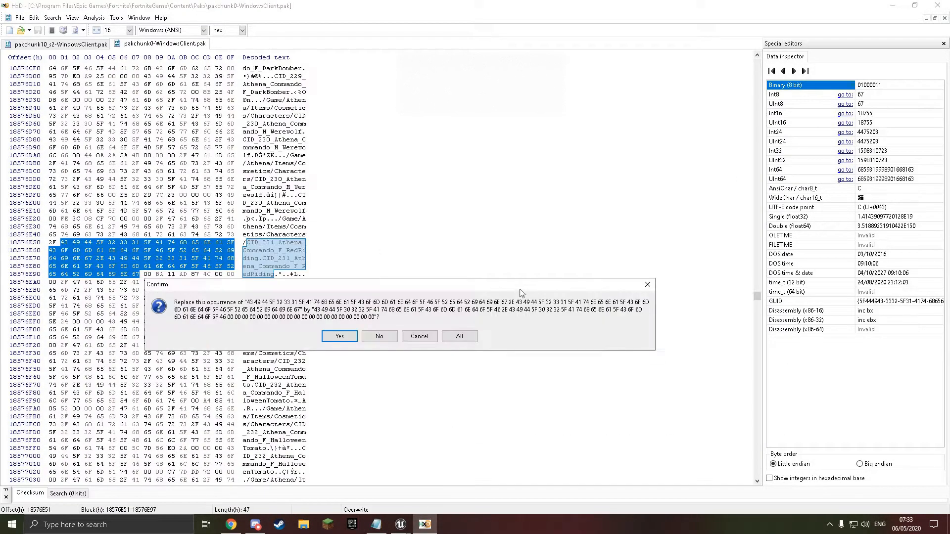
click(459, 337)
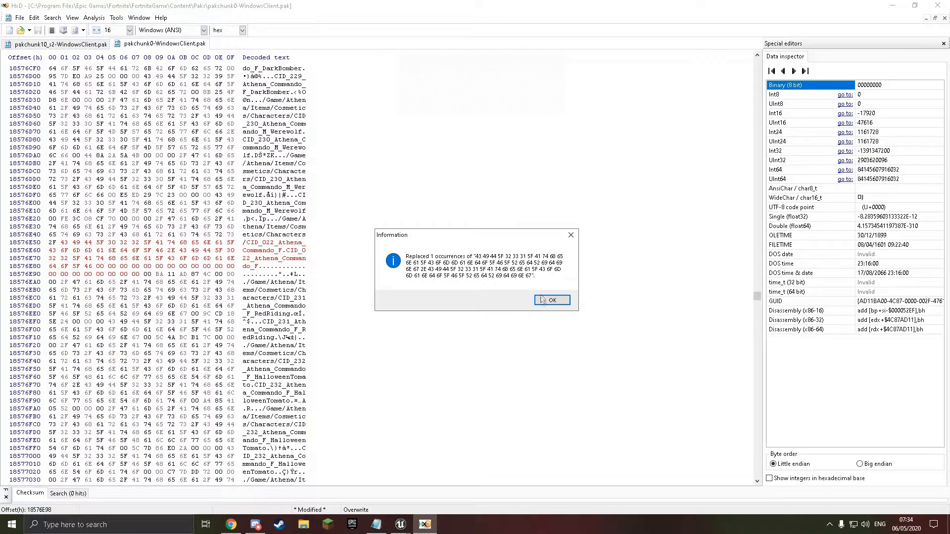
click(542, 299)
click(38, 30)
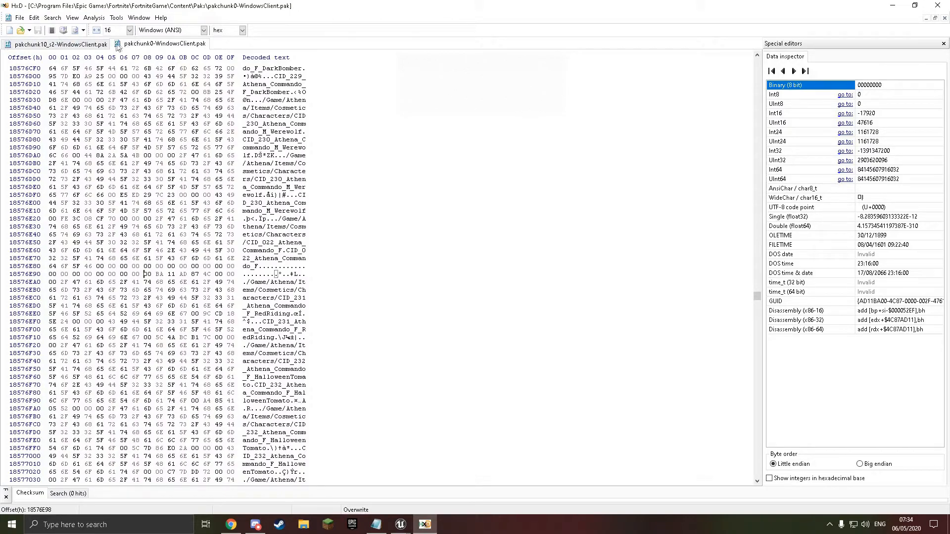
- Close the hex editor, the browser with the skin ID sheets, and the UE Viewer package chooser and model window
click(945, 11)
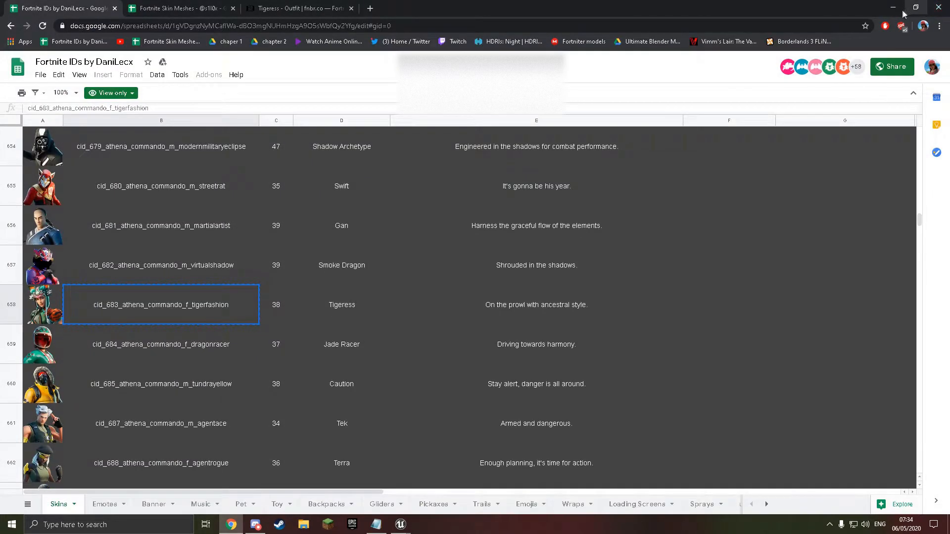
click(942, 5)
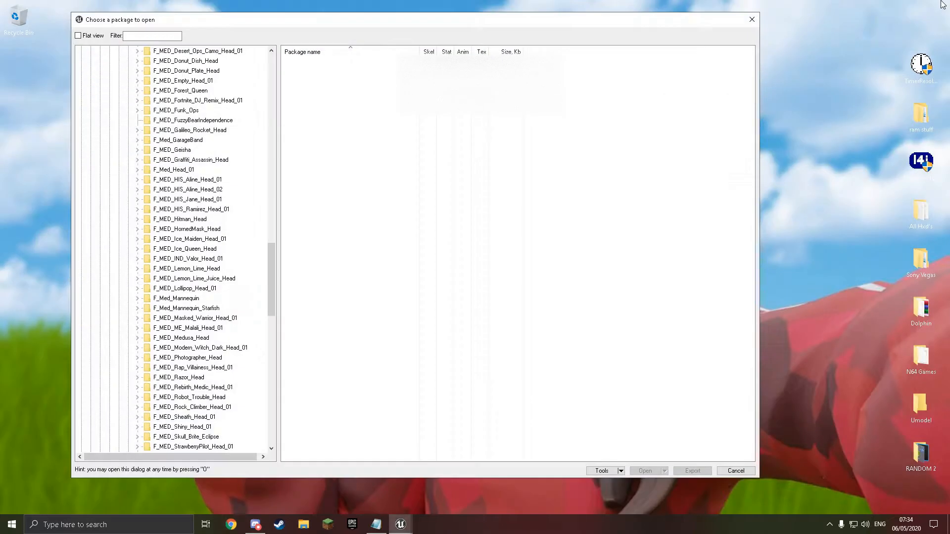
click(752, 20)
drag(514, 218, 537, 217)
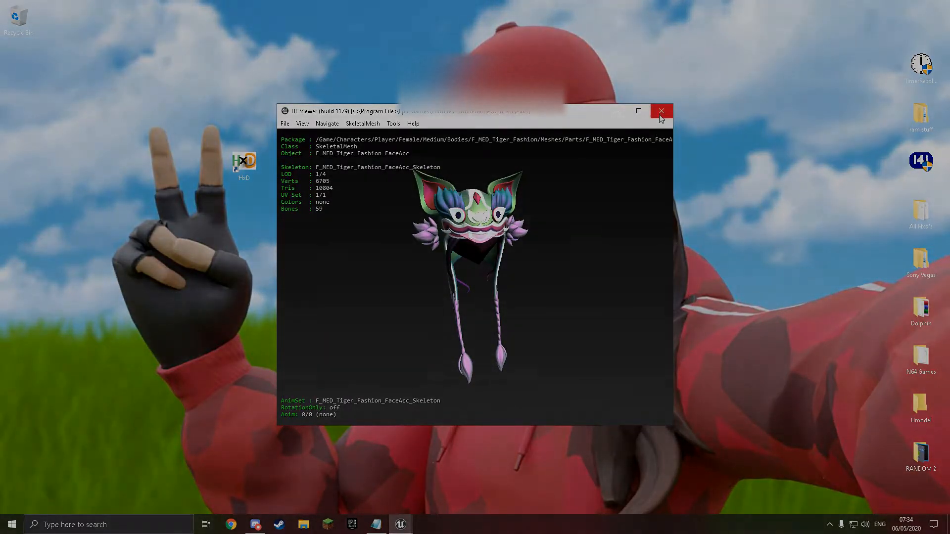
click(661, 111)
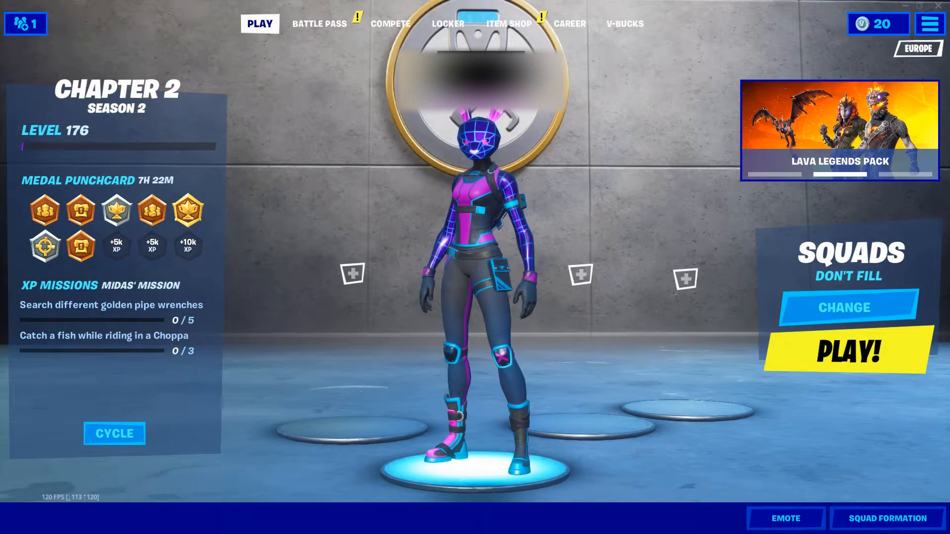
- In Fortnite's locker, equip the Recon Expert outfit and save the selection
click(463, 22)
click(230, 150)
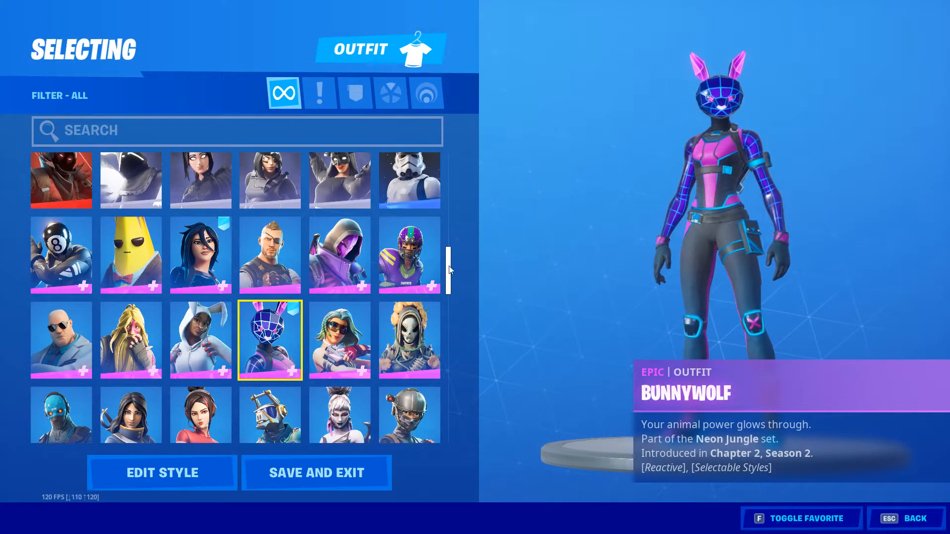
drag(451, 262, 441, 353)
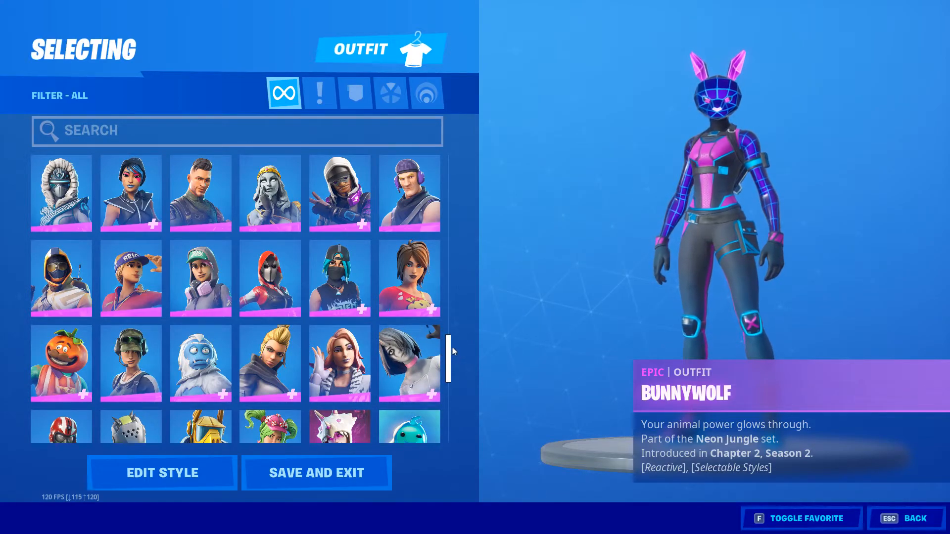
drag(449, 349, 432, 394)
scroll(429, 396, down, 1)
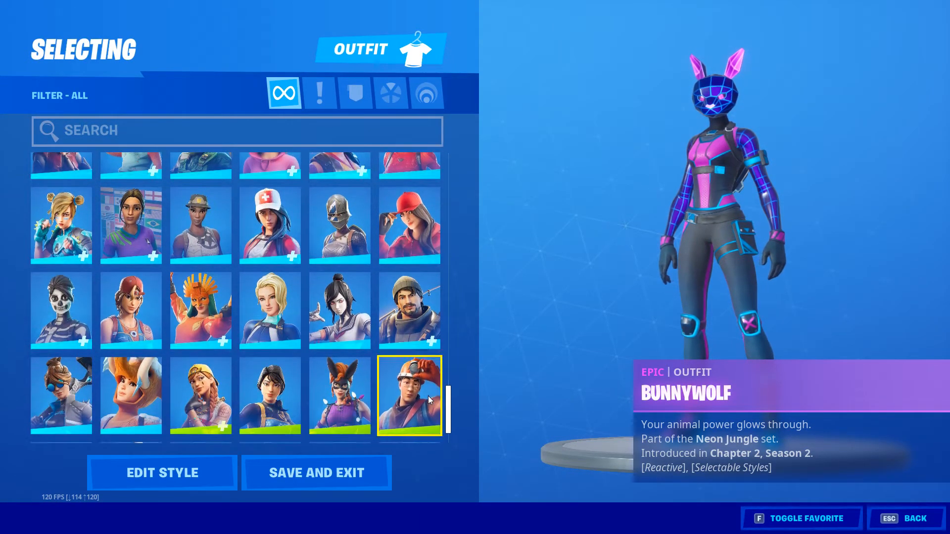
click(185, 195)
drag(652, 234, 860, 233)
click(307, 469)
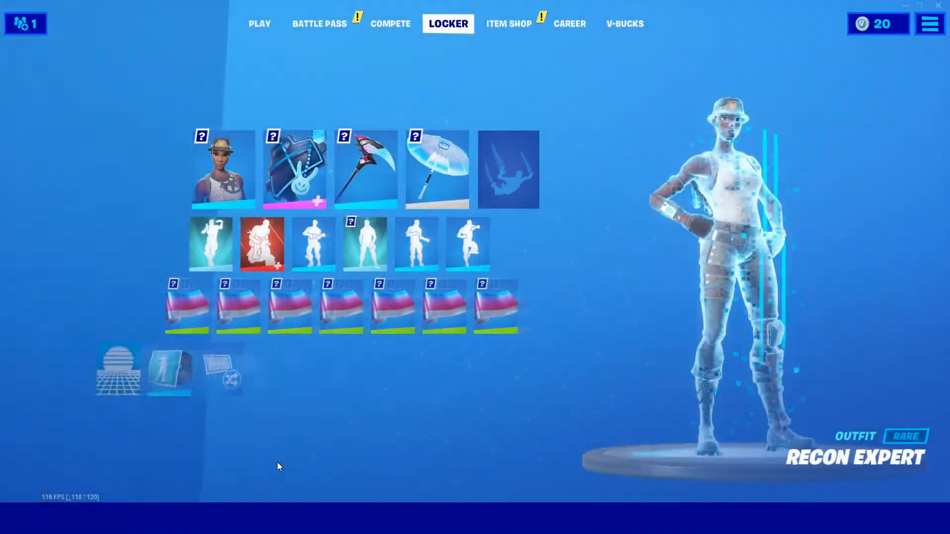
- Remove the equipped back bling by choosing the empty option in the locker
click(310, 188)
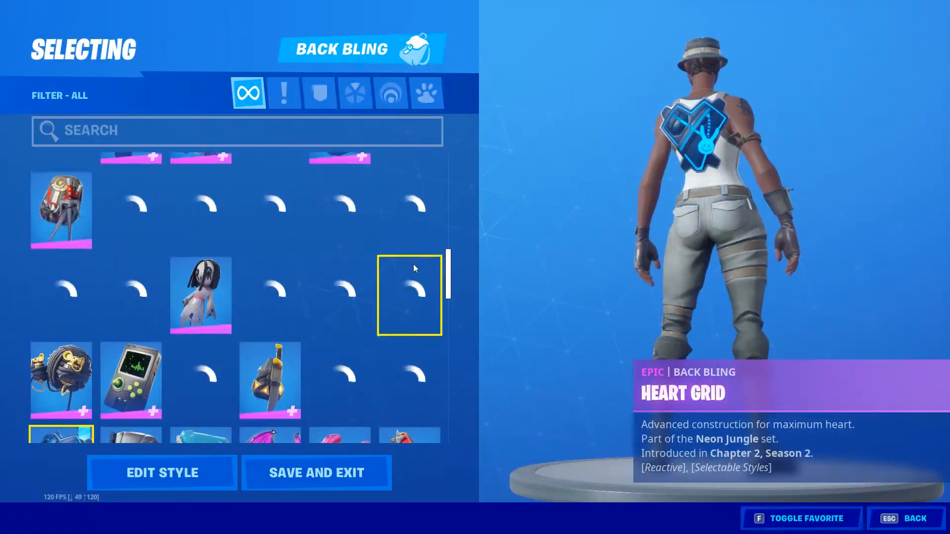
drag(449, 264, 463, 107)
double_click(47, 196)
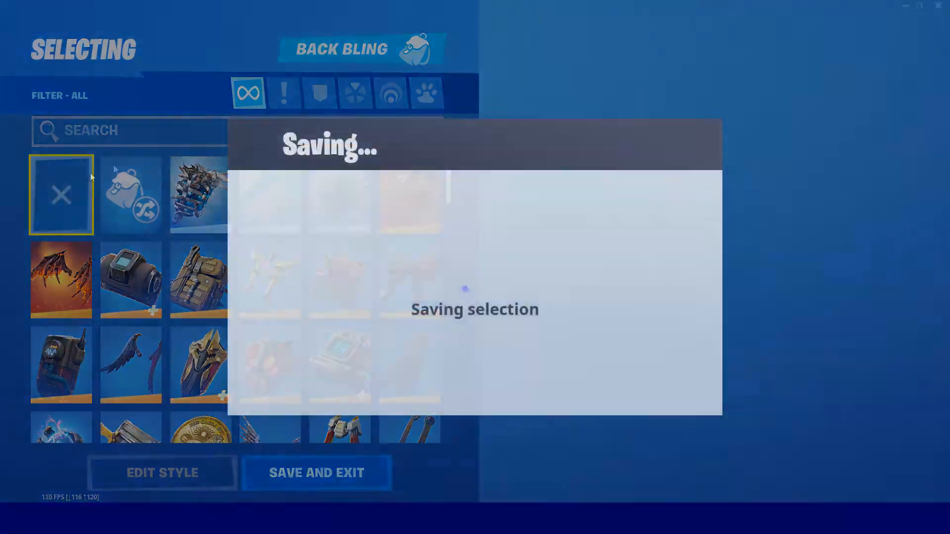
- Return to the lobby, accept Squads with Don't Fill as the game mode, and start the match
click(259, 23)
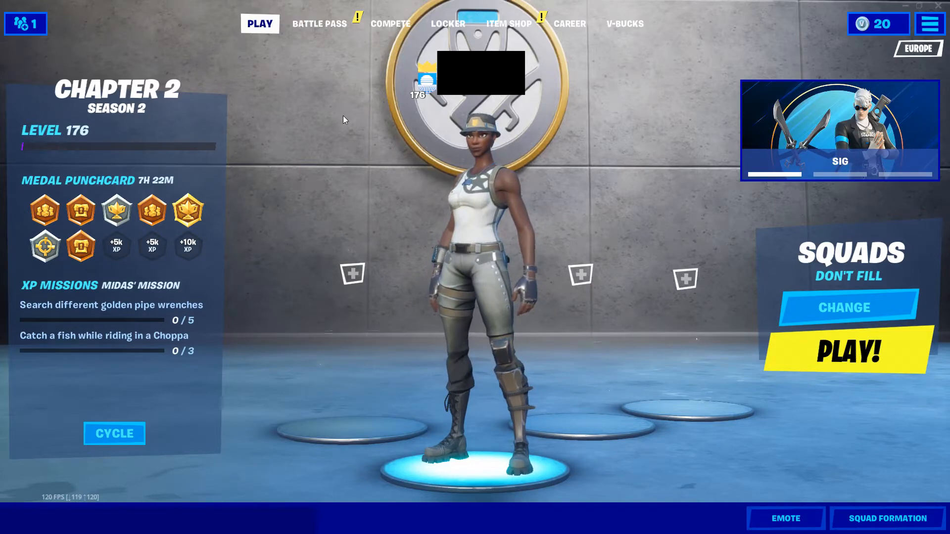
click(835, 297)
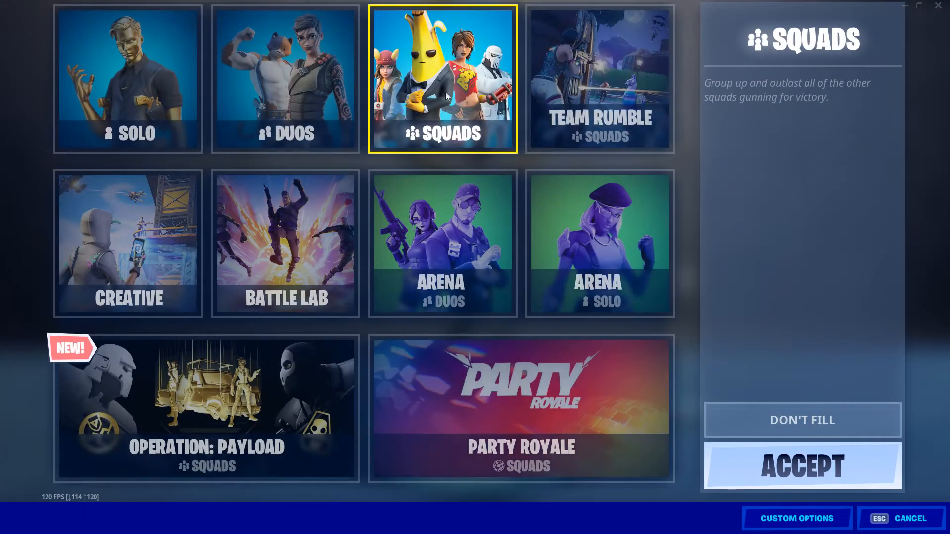
click(746, 483)
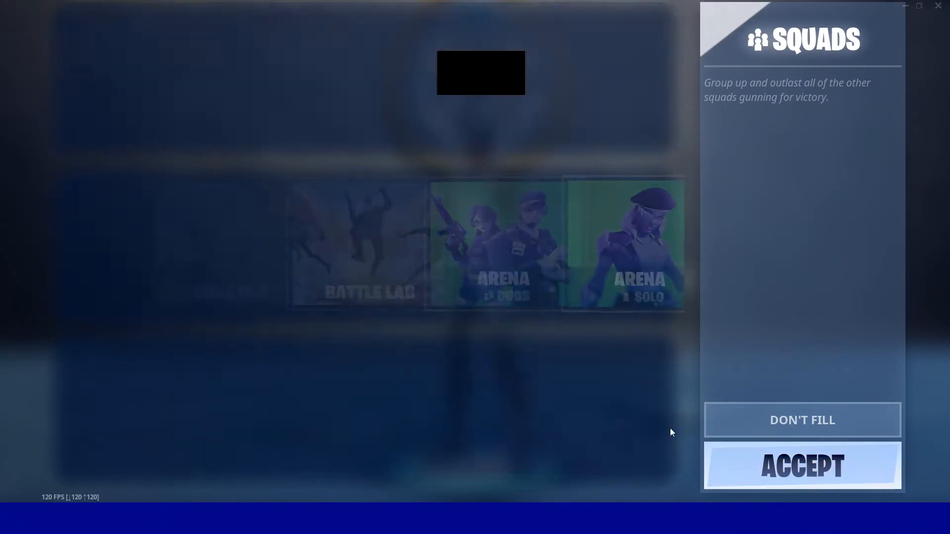
click(890, 349)
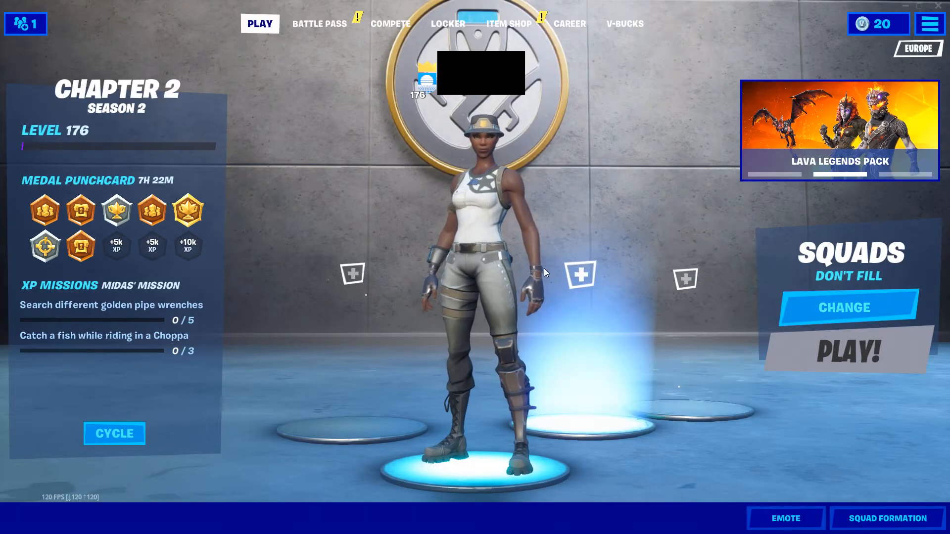